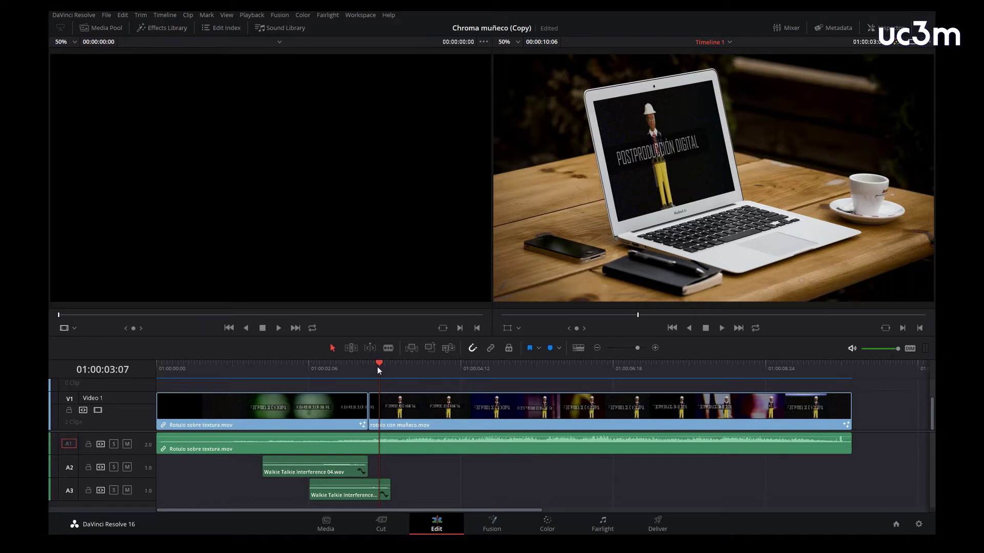
Scrub the timeline to preview the first clip's composite around the cut.
{"action": "left_click_drag", "start_coordinate": [380, 365], "coordinate": [112, 380]}
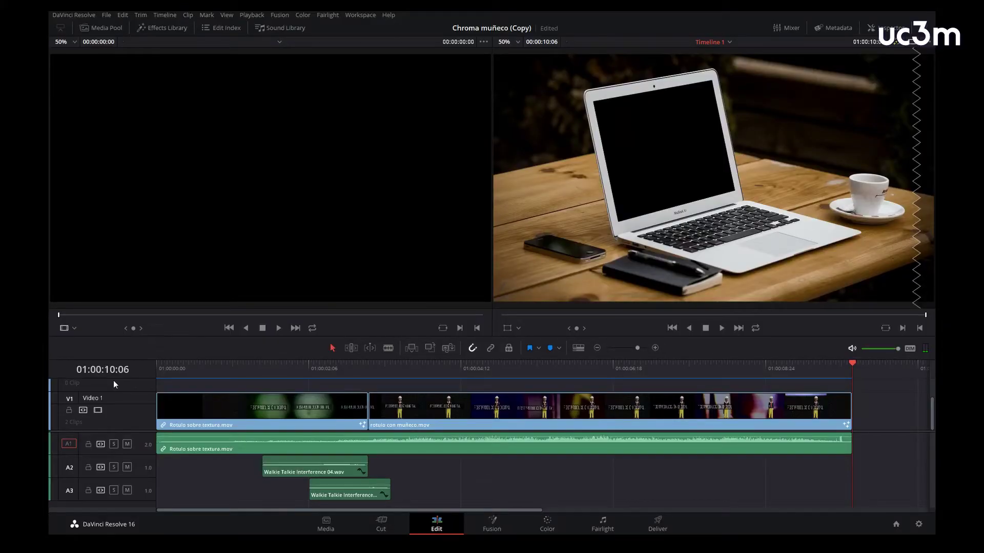
{"action": "left_click", "coordinate": [249, 363]}
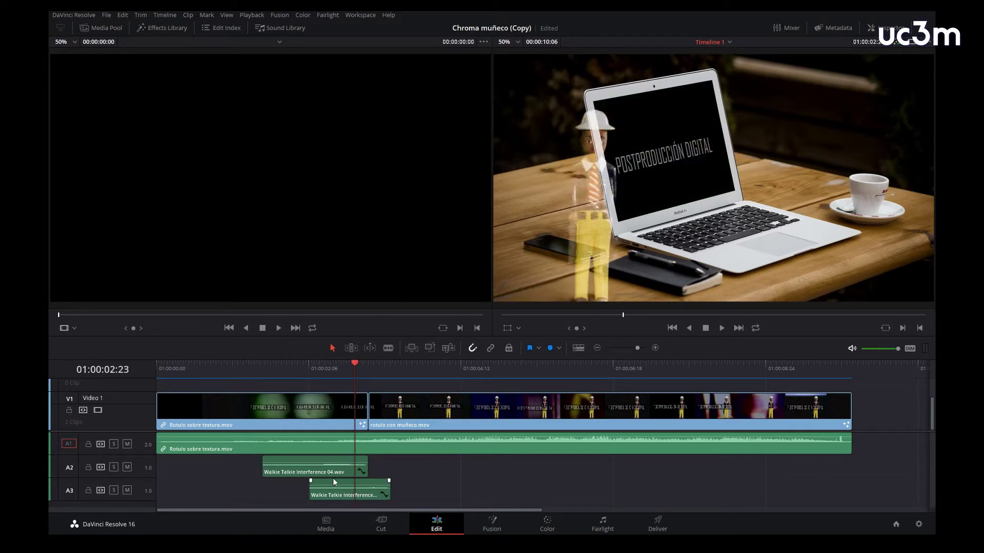
{"action": "left_click_drag", "start_coordinate": [357, 364], "coordinate": [356, 364]}
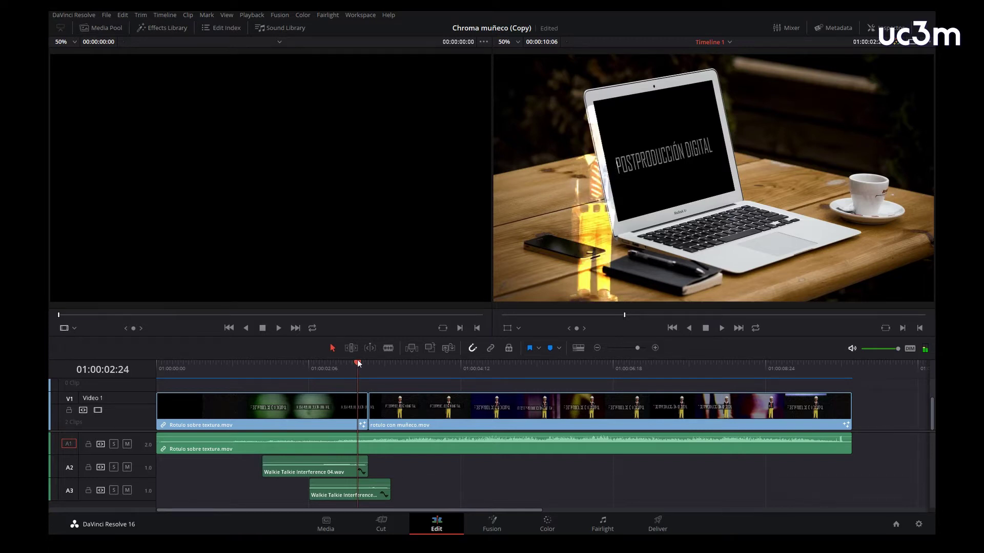
{"action": "key", "text": "Down"}
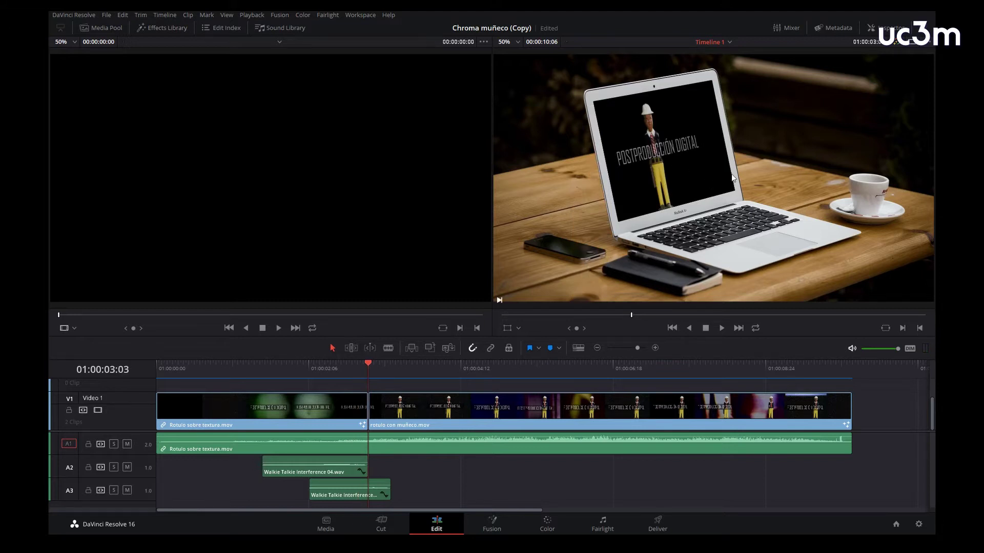
{"action": "left_click_drag", "start_coordinate": [371, 364], "coordinate": [287, 365]}
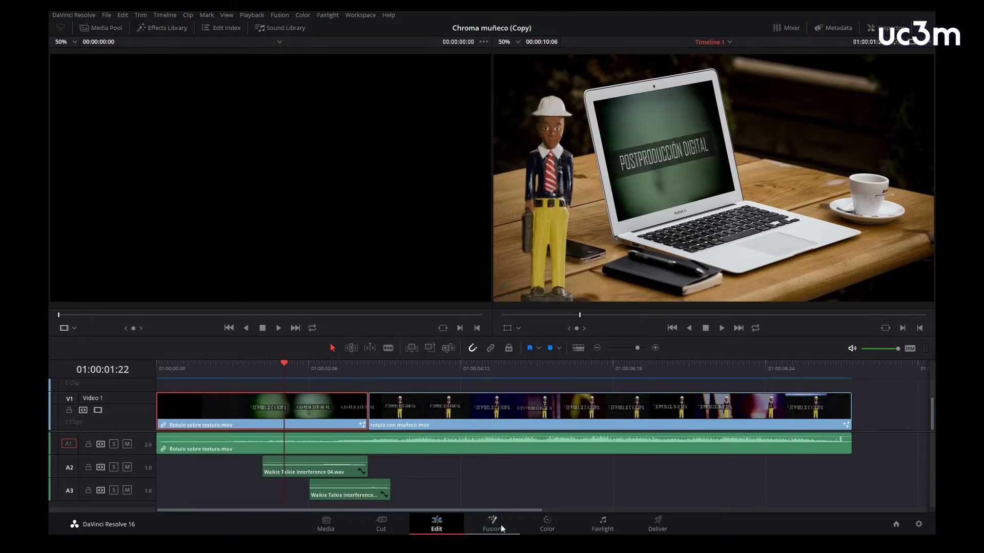
In Fusion, view the first clip's Portatil, rotulo, Merge1 and raw muñeco nodes one by one.
{"action": "left_click", "coordinate": [492, 525]}
{"action": "left_click", "coordinate": [207, 473]}
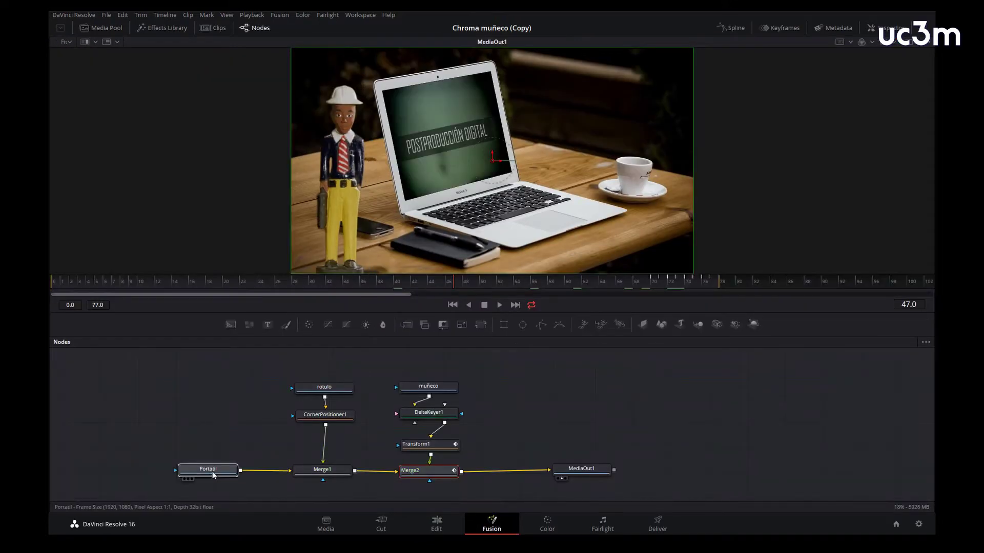
{"action": "key", "text": "1"}
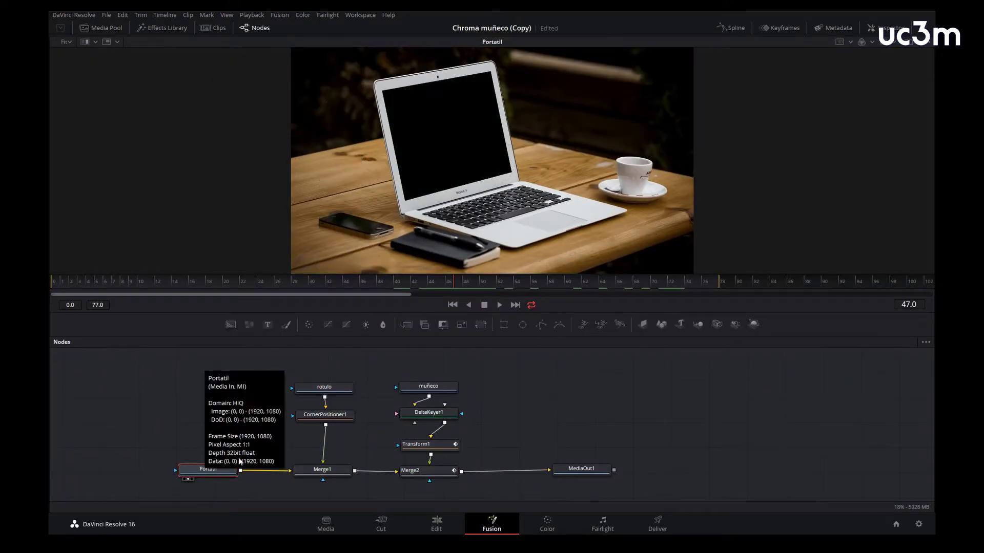
{"action": "left_click", "coordinate": [332, 391]}
{"action": "key", "text": "1"}
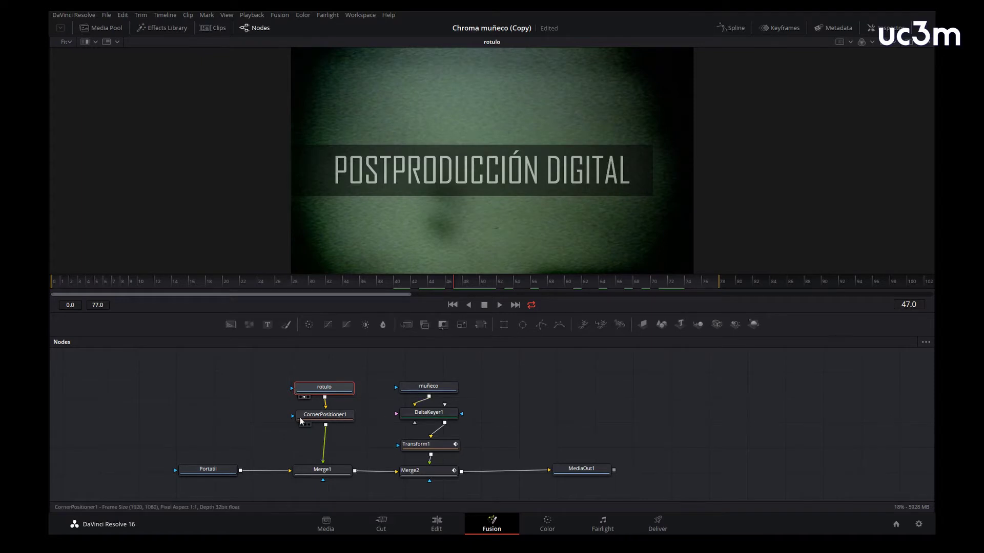
{"action": "left_click", "coordinate": [329, 474]}
{"action": "key", "text": "1"}
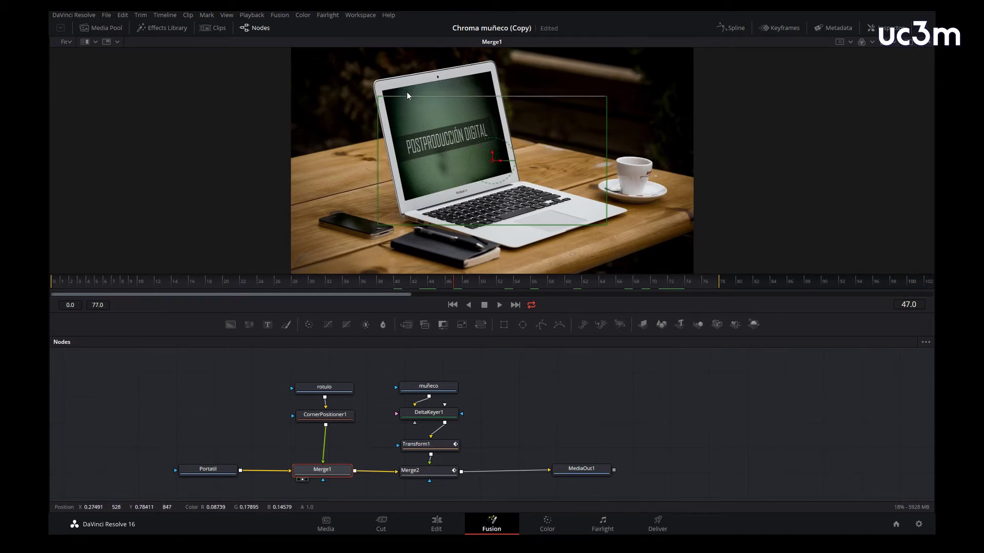
{"action": "left_click", "coordinate": [429, 386]}
{"action": "key", "text": "1"}
View the DeltaKeyer1, Transform1 and Merge2 results and scrub the full composite.
{"action": "mouse_move", "coordinate": [455, 292]}
{"action": "left_mouse_down"}
{"action": "mouse_move", "coordinate": [850, 294]}
{"action": "mouse_move", "coordinate": [517, 287]}
{"action": "left_mouse_up"}
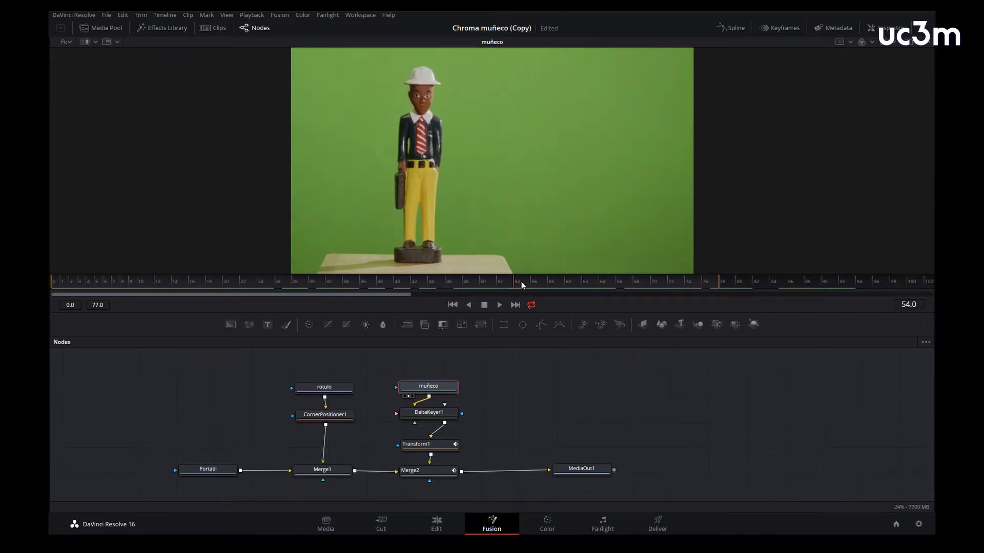
{"action": "left_click", "coordinate": [429, 417]}
{"action": "key", "text": "1"}
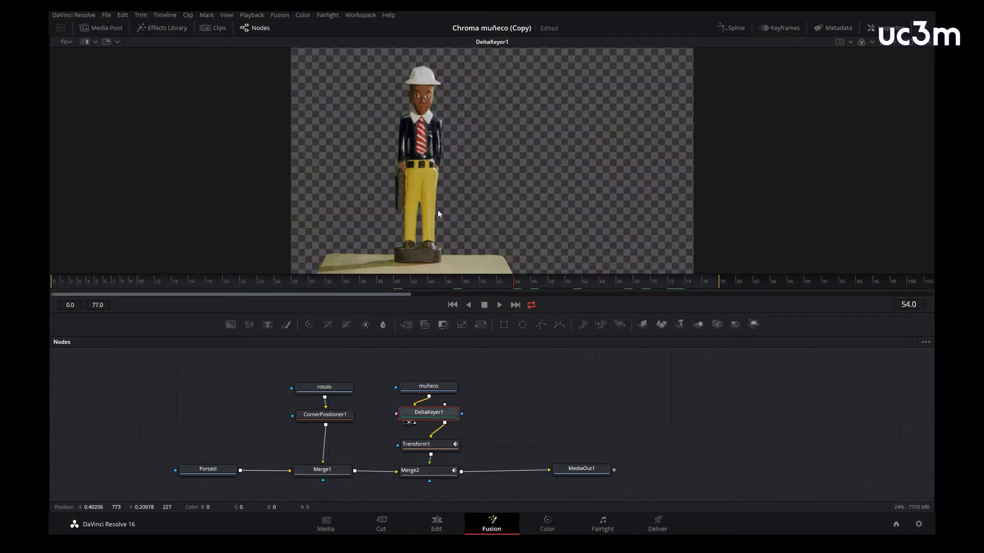
{"action": "left_click", "coordinate": [431, 445]}
{"action": "key", "text": "1"}
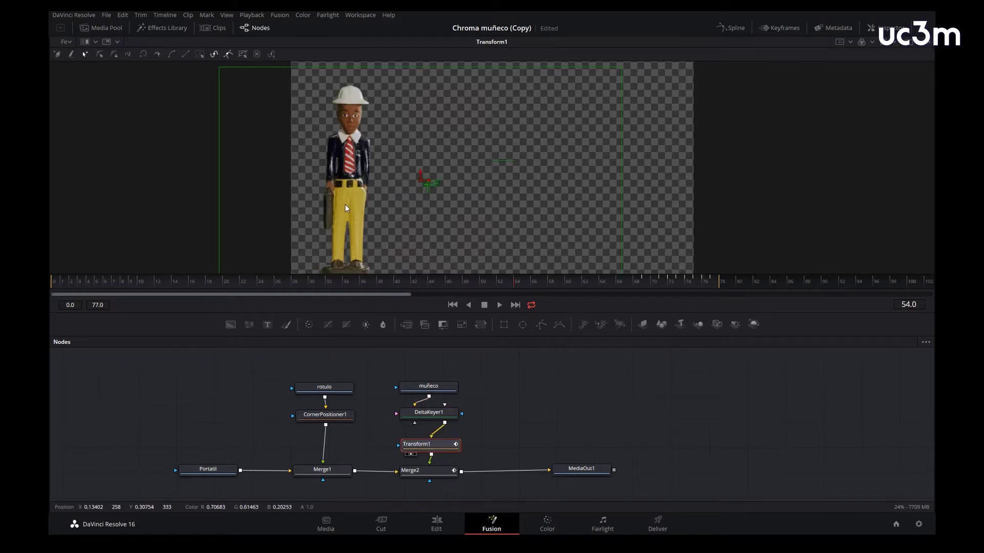
{"action": "left_click", "coordinate": [439, 474]}
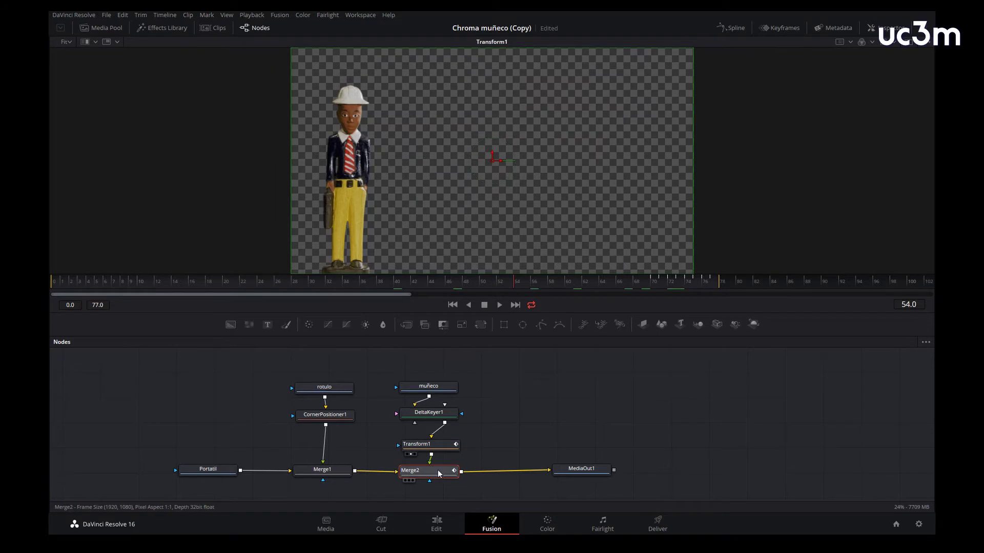
{"action": "key", "text": "1"}
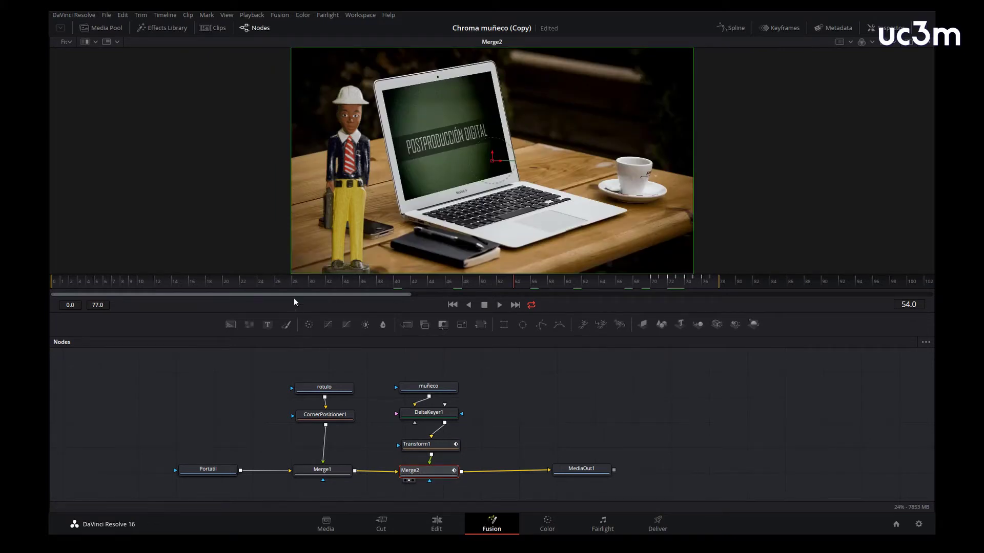
{"action": "left_click_drag", "start_coordinate": [60, 284], "coordinate": [713, 297]}
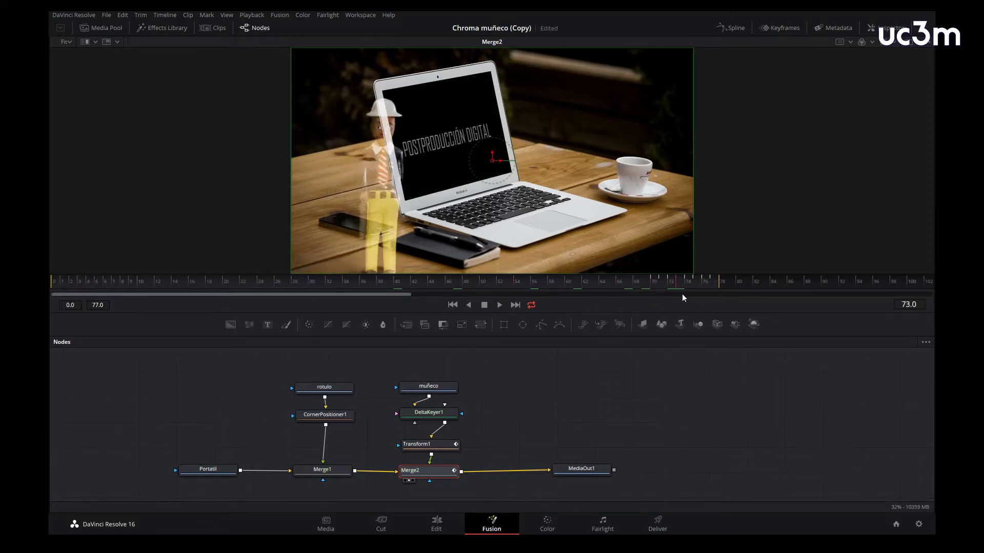
Inspect the second clip's rotuloconmuñeco node in Fusion, then return to Edit.
{"action": "left_click", "coordinate": [436, 524]}
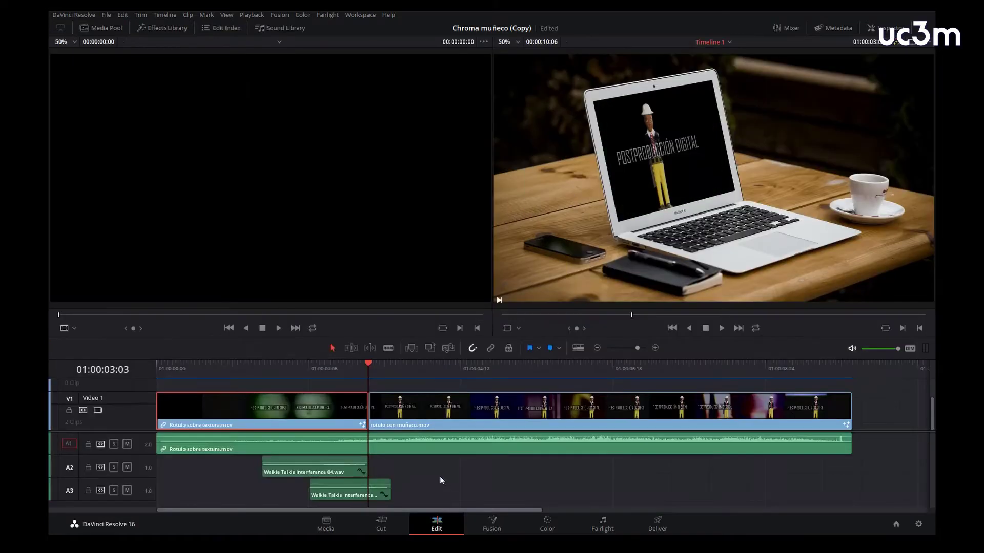
{"action": "left_click", "coordinate": [450, 365]}
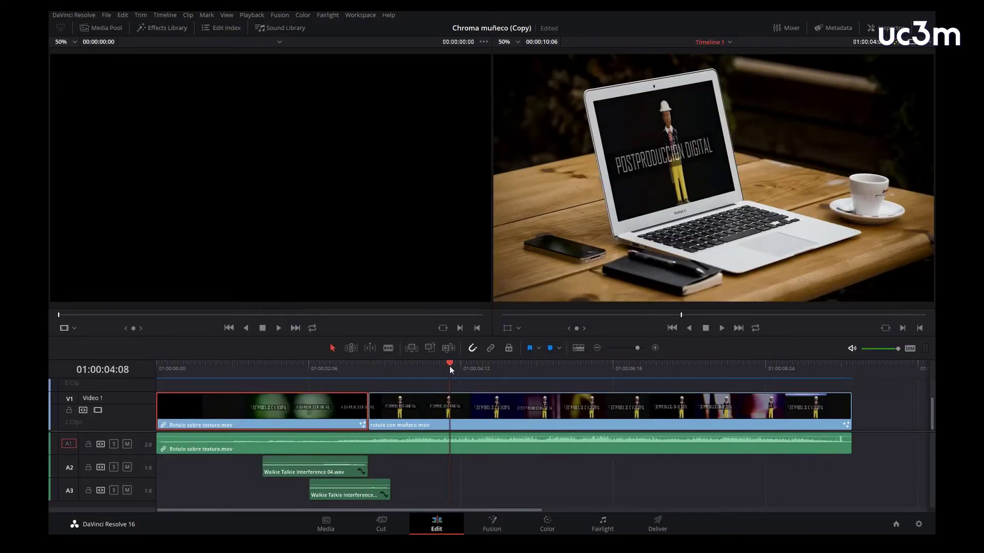
{"action": "left_click", "coordinate": [497, 524]}
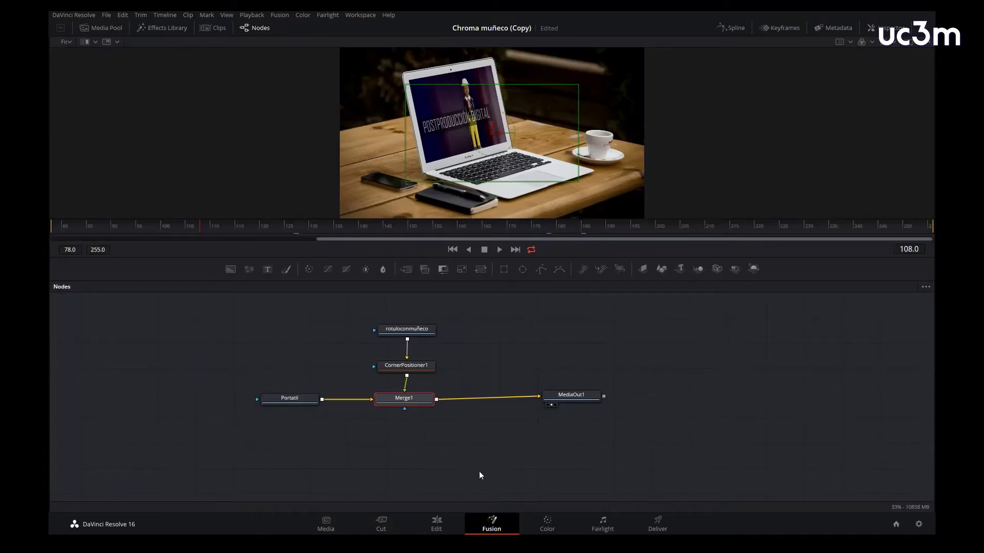
{"action": "left_click_drag", "start_coordinate": [491, 219], "coordinate": [493, 290]}
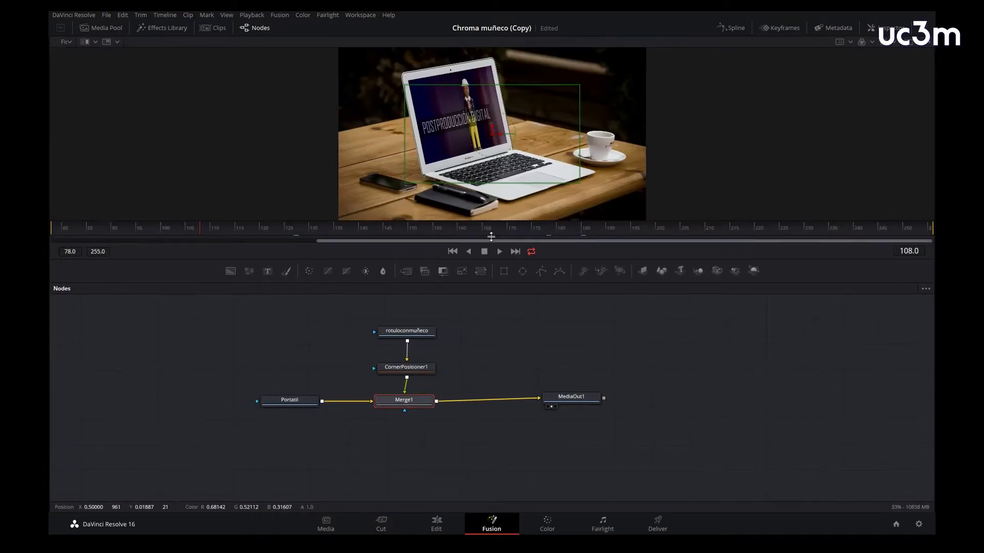
{"action": "left_click", "coordinate": [419, 402]}
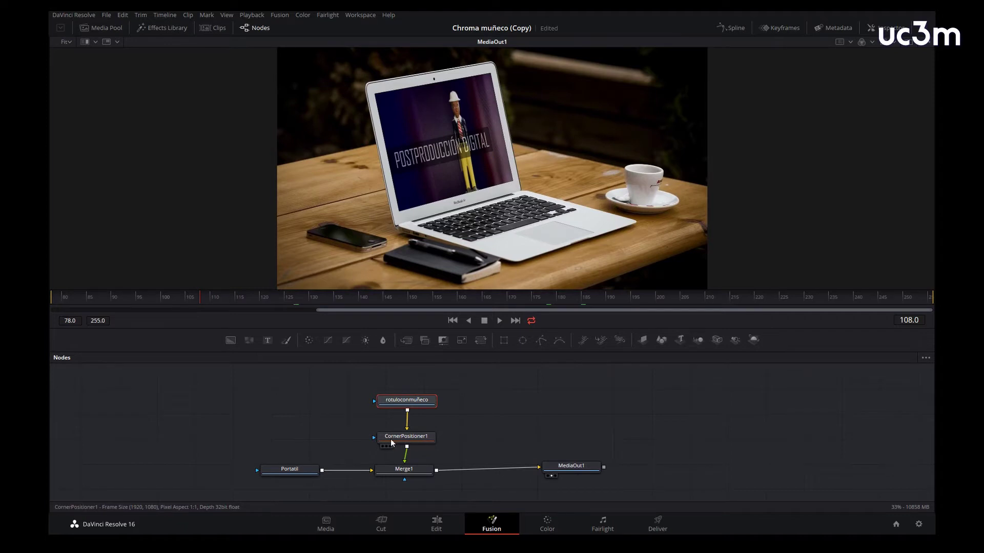
{"action": "key", "text": "shift+4"}
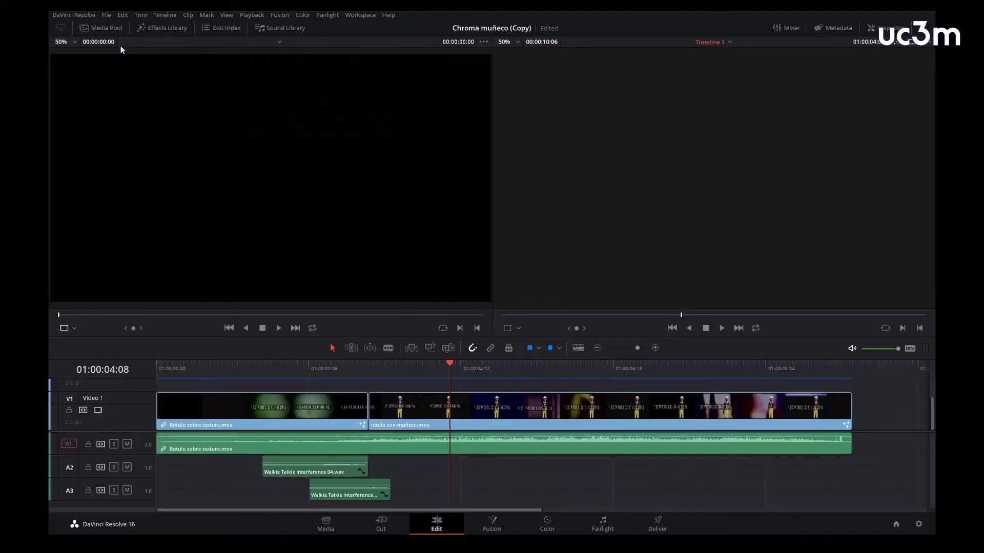
Delete Timeline 1 from the timelines bin and go to the Media page.
{"action": "left_click", "coordinate": [108, 29]}
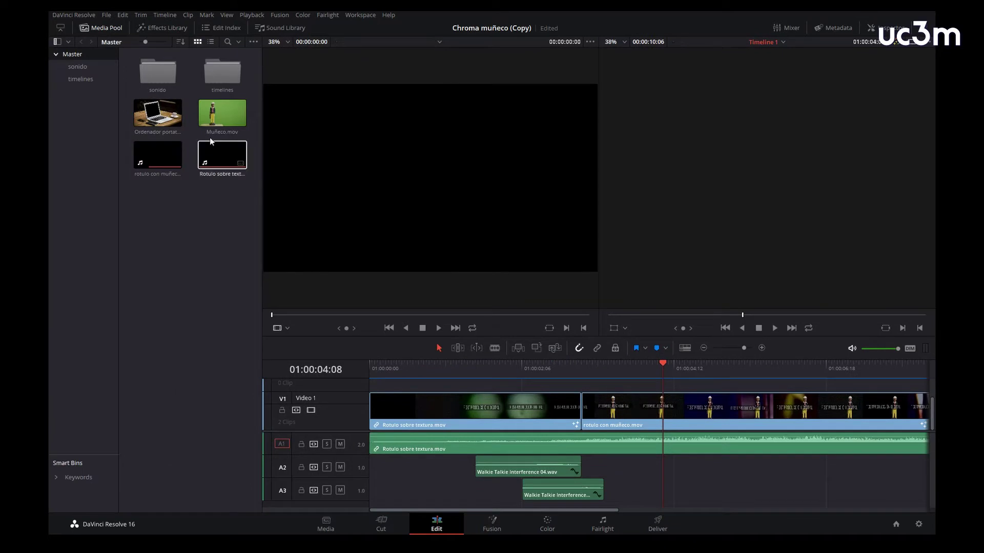
{"action": "double_click", "coordinate": [218, 79]}
{"action": "left_click", "coordinate": [159, 74]}
{"action": "key", "text": "Delete"}
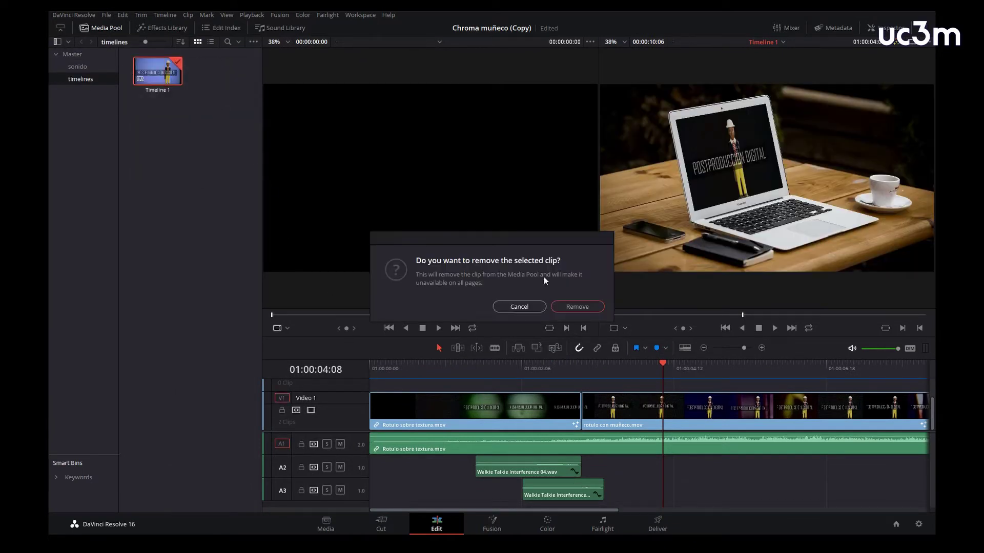
{"action": "left_click", "coordinate": [579, 308]}
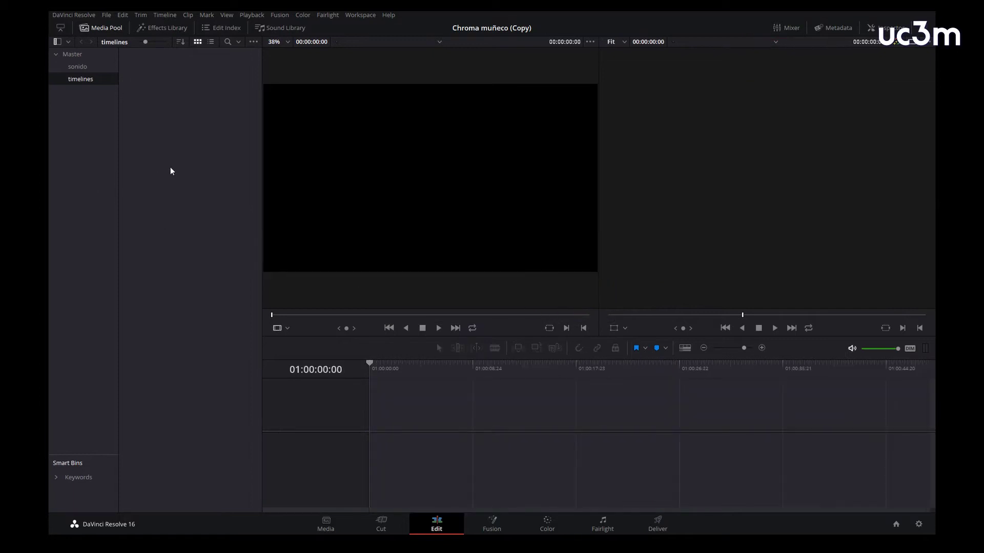
{"action": "left_click", "coordinate": [327, 521]}
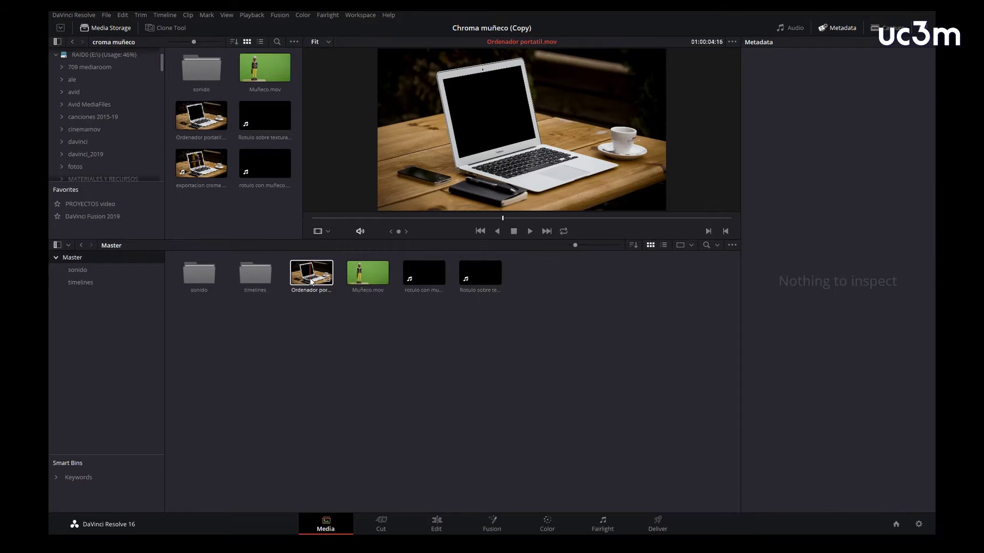
Preview the Ordenador portatil, Muñeco.mov, rotulo con muñeco and Rotulo sobre textura clips.
{"action": "left_click", "coordinate": [311, 282]}
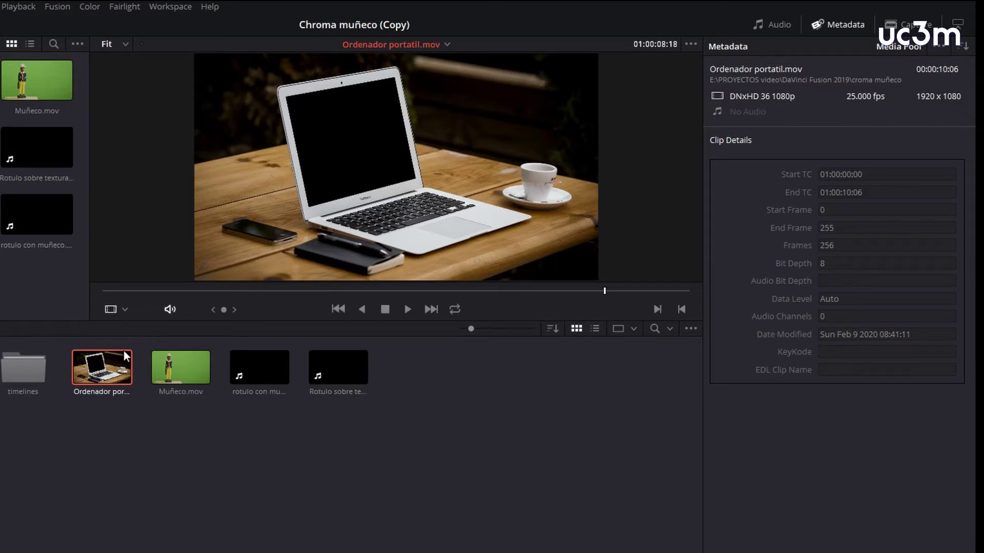
{"action": "left_click_drag", "start_coordinate": [637, 272], "coordinate": [552, 248]}
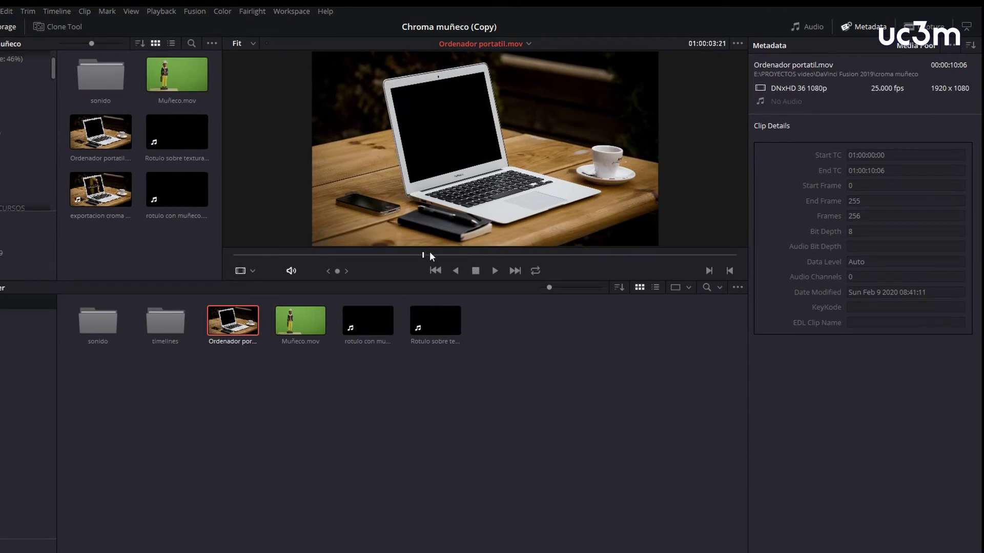
{"action": "left_click", "coordinate": [296, 383]}
{"action": "left_click", "coordinate": [299, 330]}
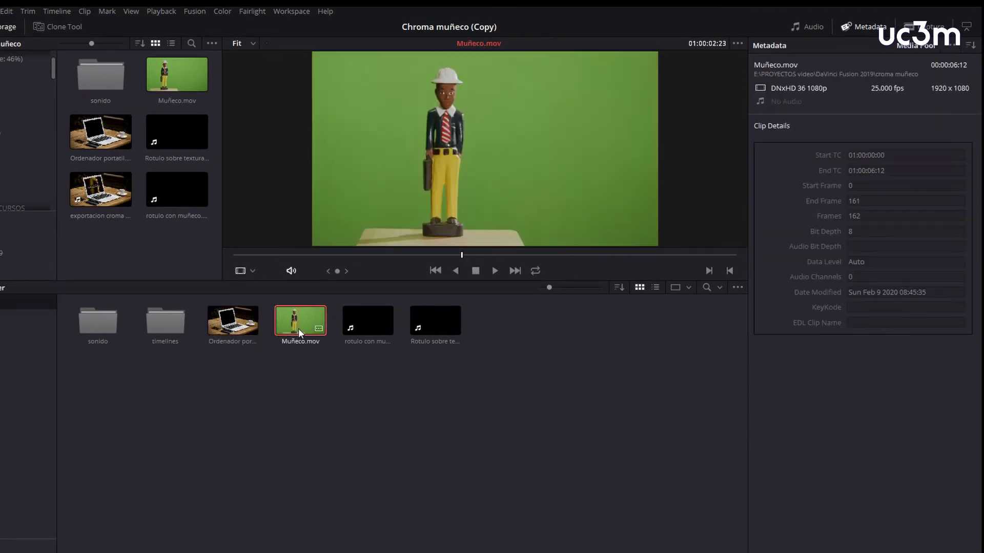
{"action": "left_click_drag", "start_coordinate": [577, 255], "coordinate": [652, 255]}
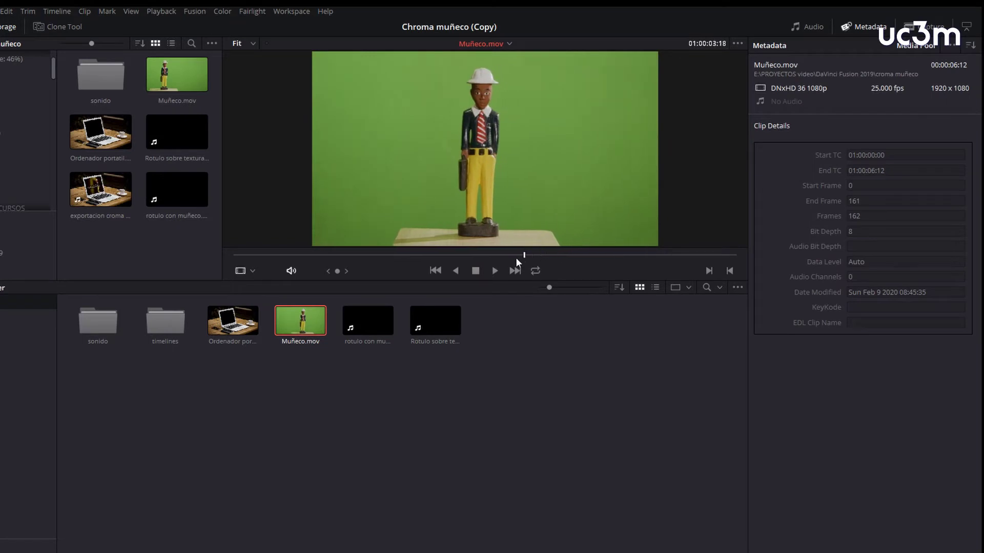
{"action": "left_click", "coordinate": [362, 339]}
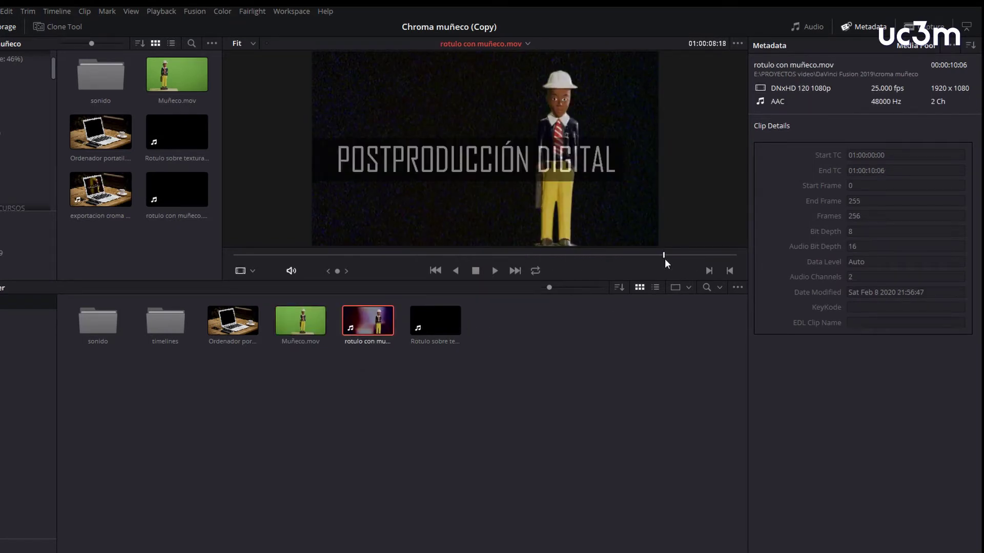
{"action": "left_click_drag", "start_coordinate": [664, 256], "coordinate": [457, 271]}
{"action": "left_click", "coordinate": [435, 320]}
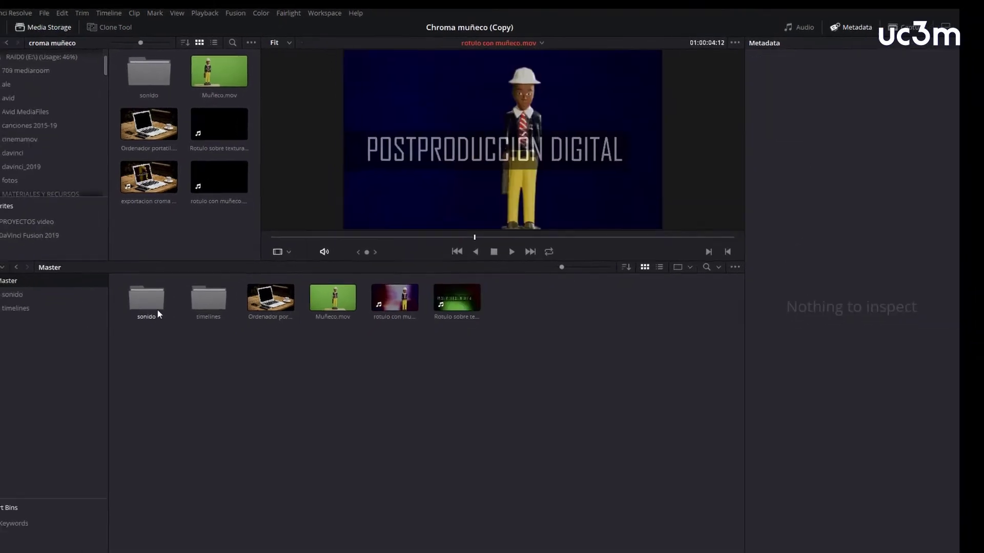
Browse the sonido bin and the empty timelines bin, then switch to the Edit page.
{"action": "double_click", "coordinate": [204, 280]}
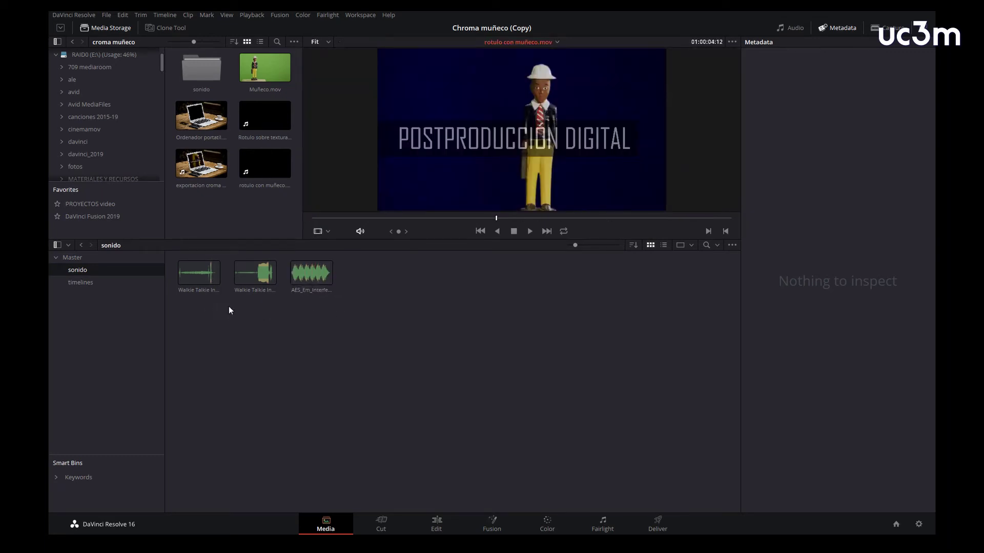
{"action": "key", "text": "Down"}
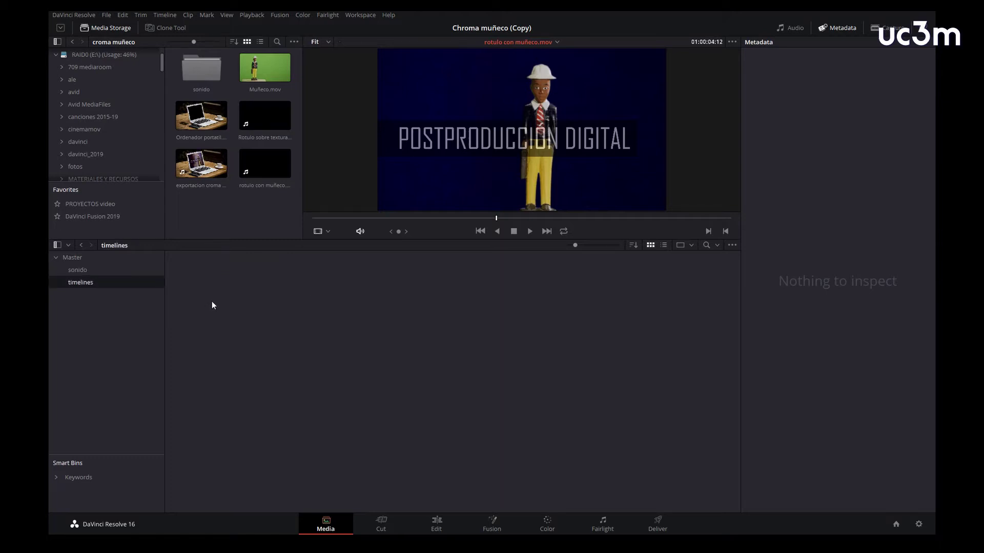
{"action": "key", "text": "shift+4"}
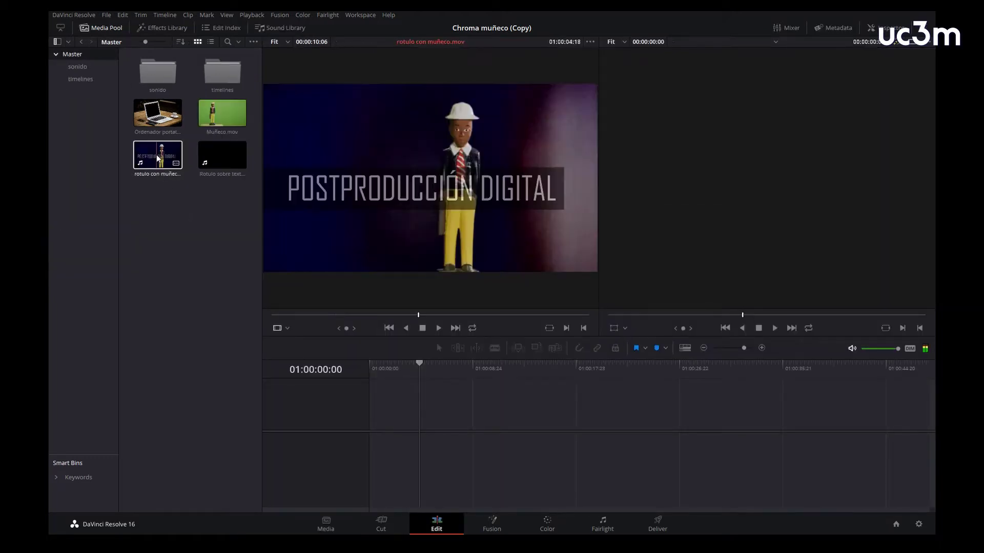
Place Rotulo sobre textura, then rotulo con muñeco on the timeline and scrub to about four seconds.
{"action": "left_click", "coordinate": [213, 152]}
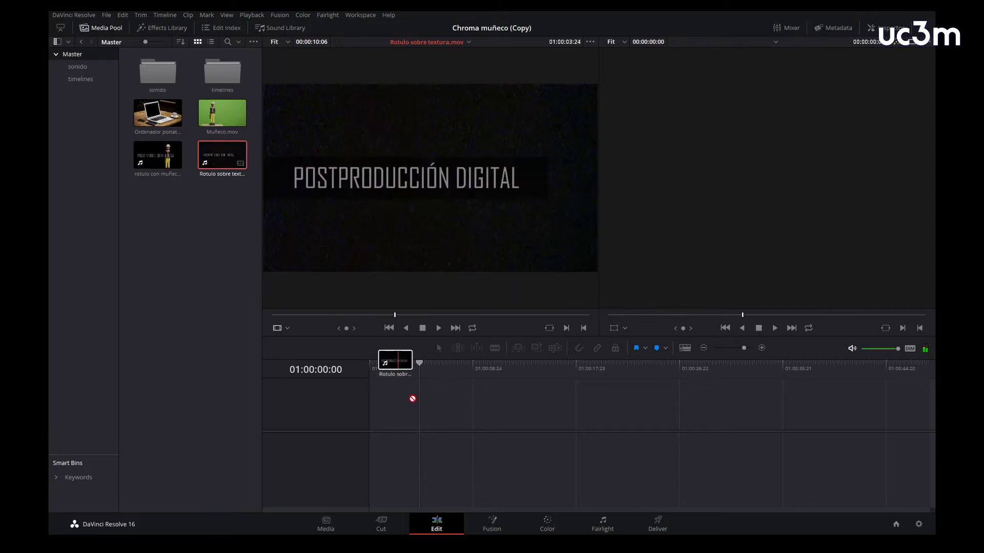
{"action": "left_click_drag", "start_coordinate": [213, 152], "coordinate": [407, 410]}
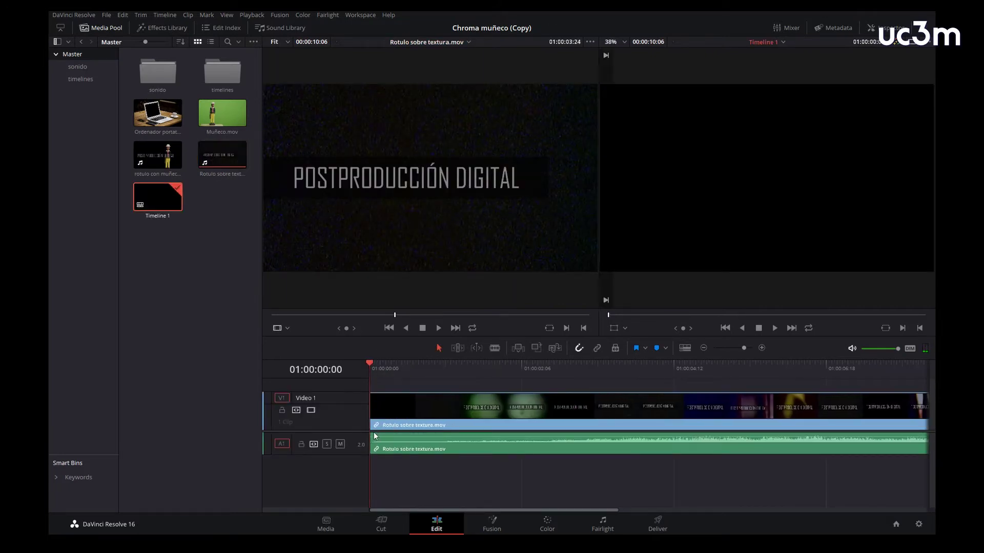
{"action": "scroll", "coordinate": [373, 432], "scroll_direction": "down", "scroll_amount": 1}
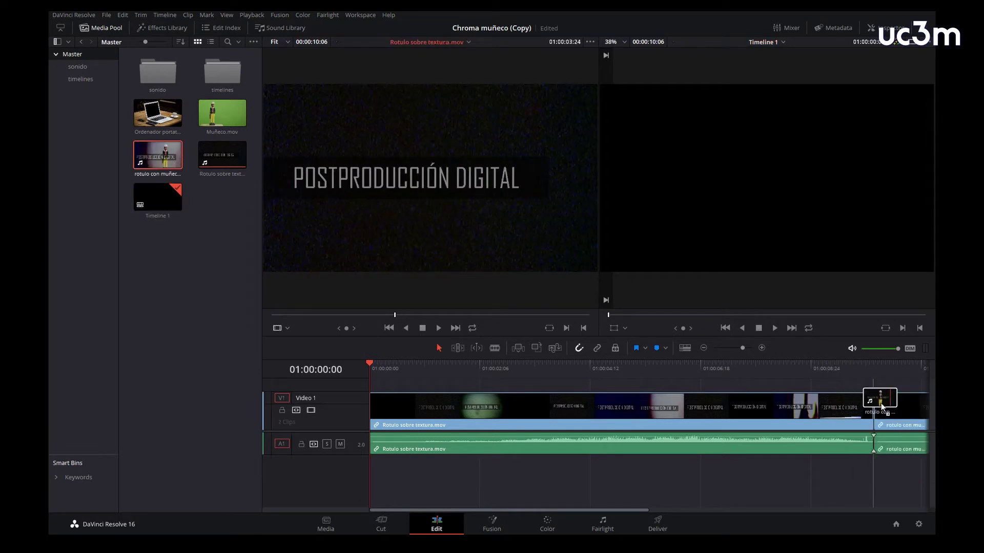
{"action": "left_click_drag", "start_coordinate": [155, 164], "coordinate": [892, 410]}
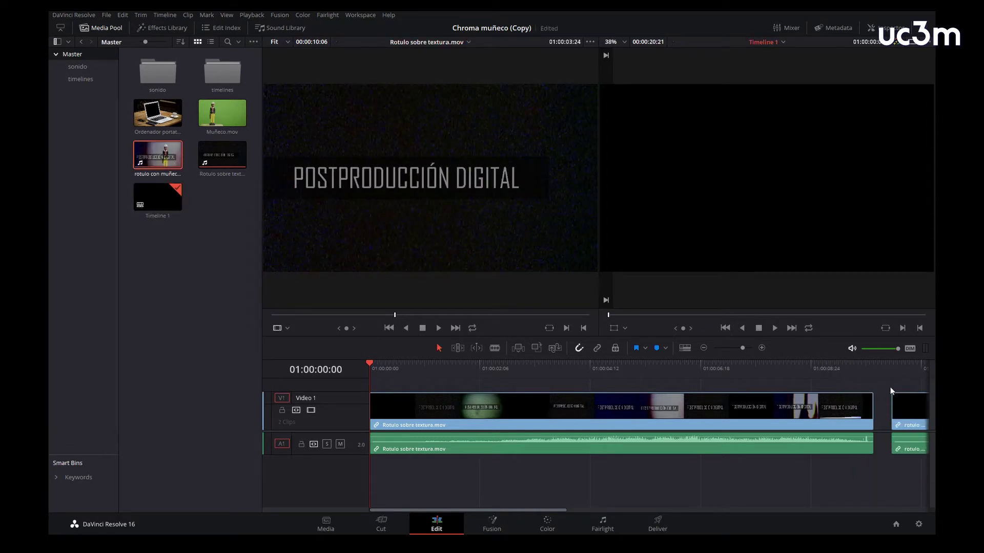
{"action": "scroll", "coordinate": [881, 387], "scroll_direction": "down", "scroll_amount": 1}
{"action": "left_click_drag", "start_coordinate": [631, 362], "coordinate": [742, 374]}
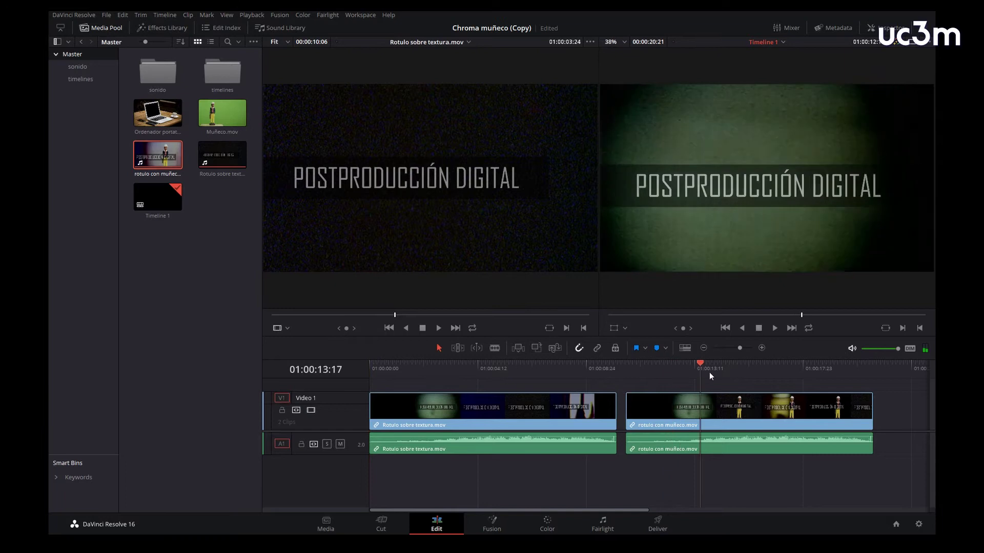
{"action": "left_click_drag", "start_coordinate": [448, 365], "coordinate": [489, 370]}
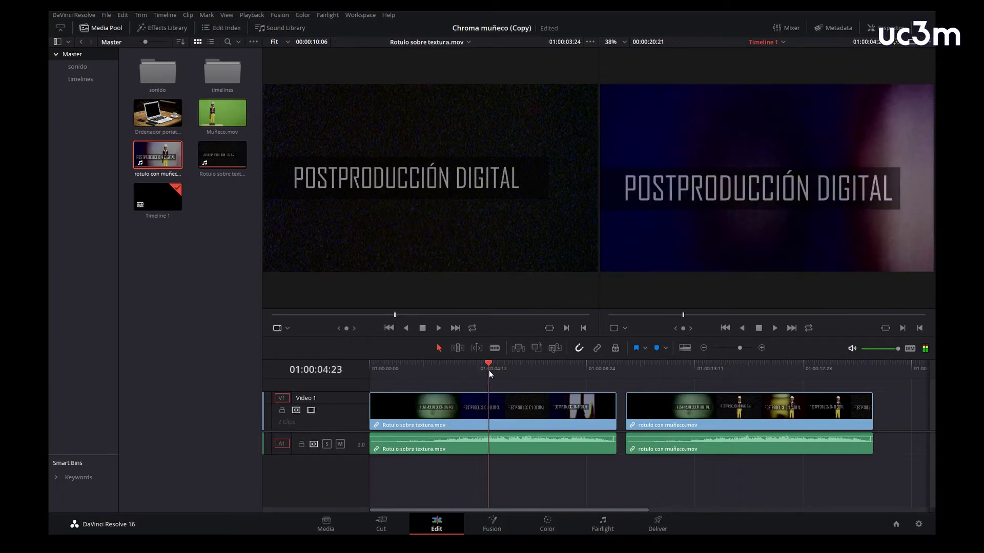
{"action": "key", "text": "Left"}
{"action": "key", "text": "Left"}
In Fusion, rename MediaIn1 to 'rotulo sin muñeco' and move both nodes down.
{"action": "left_click", "coordinate": [493, 524]}
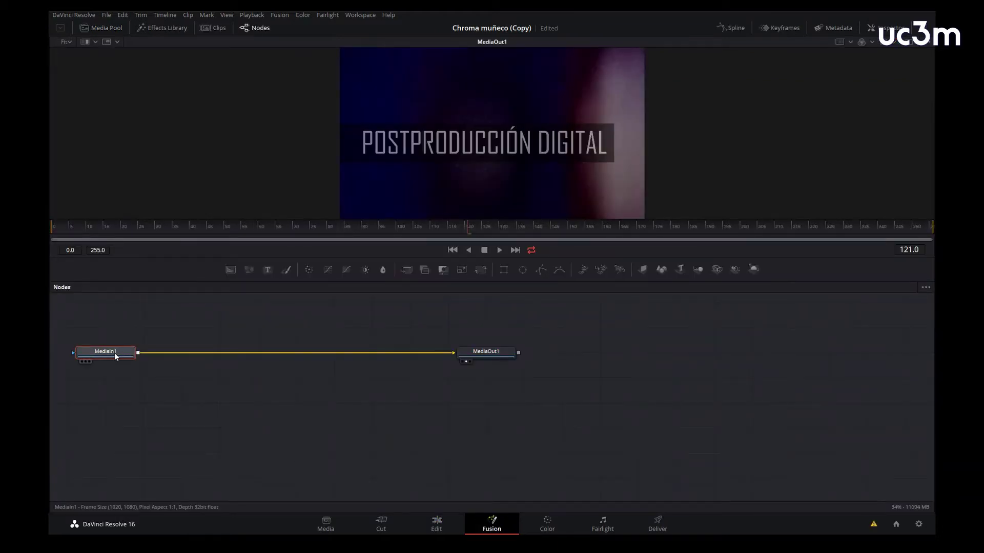
{"action": "key", "text": "F2"}
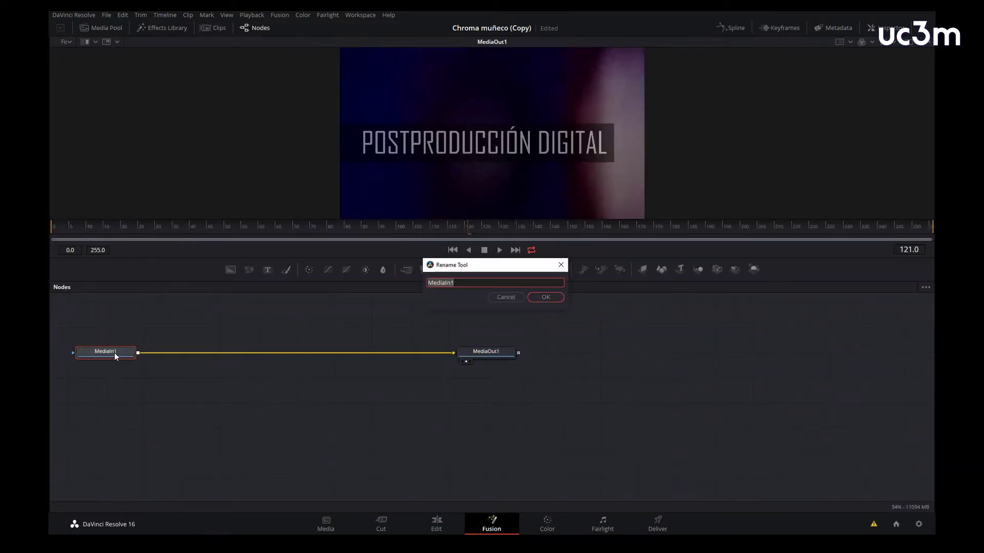
{"action": "type", "text": "rotulo sin muñeco"}
{"action": "left_click", "coordinate": [545, 298]}
{"action": "left_click_drag", "start_coordinate": [579, 384], "coordinate": [50, 297]}
{"action": "left_click_drag", "start_coordinate": [142, 358], "coordinate": [218, 404]}
Add the laptop clip as a node named 'portatil' and disconnect the title from the output.
{"action": "left_click_drag", "start_coordinate": [155, 100], "coordinate": [231, 354]}
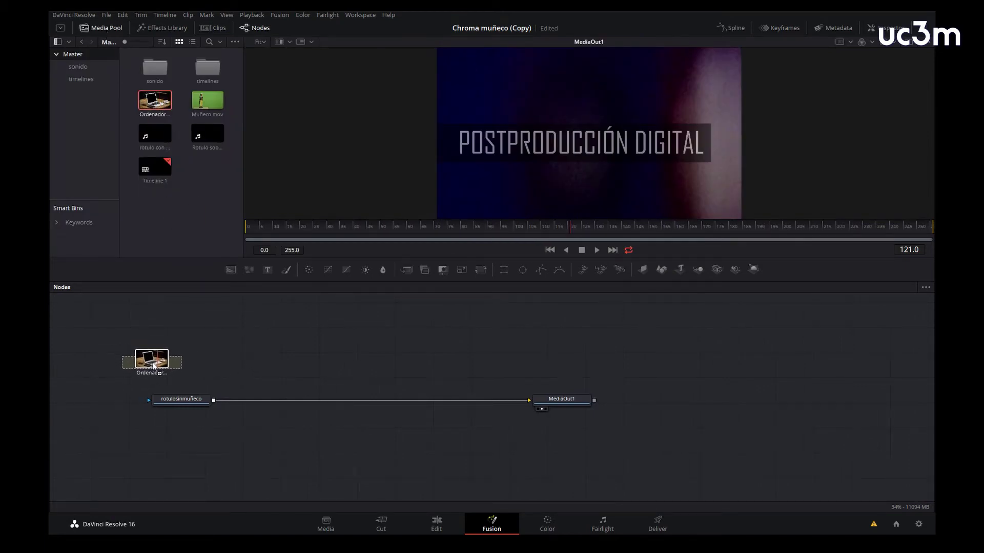
{"action": "left_click_drag", "start_coordinate": [232, 353], "coordinate": [151, 351]}
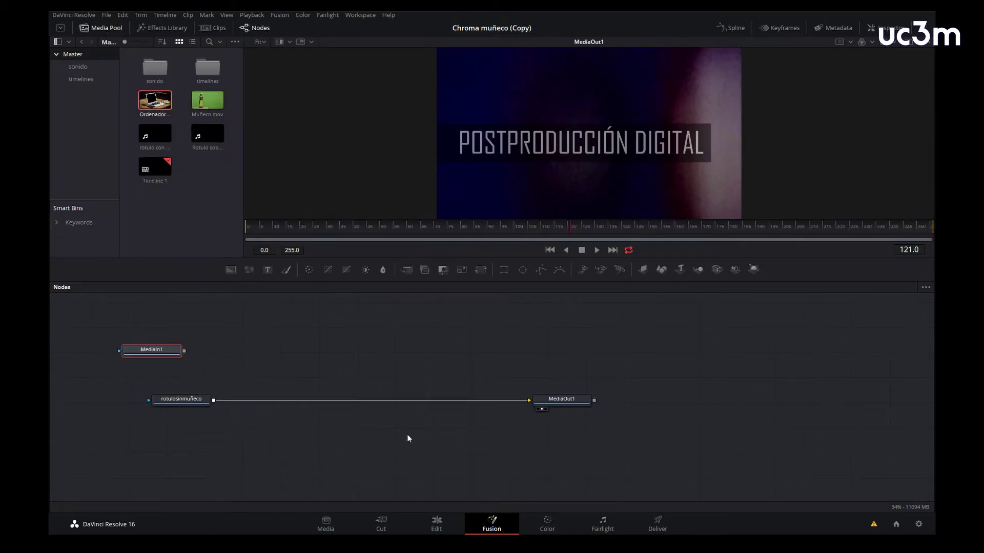
{"action": "left_click_drag", "start_coordinate": [496, 400], "coordinate": [500, 403]}
{"action": "left_click_drag", "start_coordinate": [186, 401], "coordinate": [263, 328]}
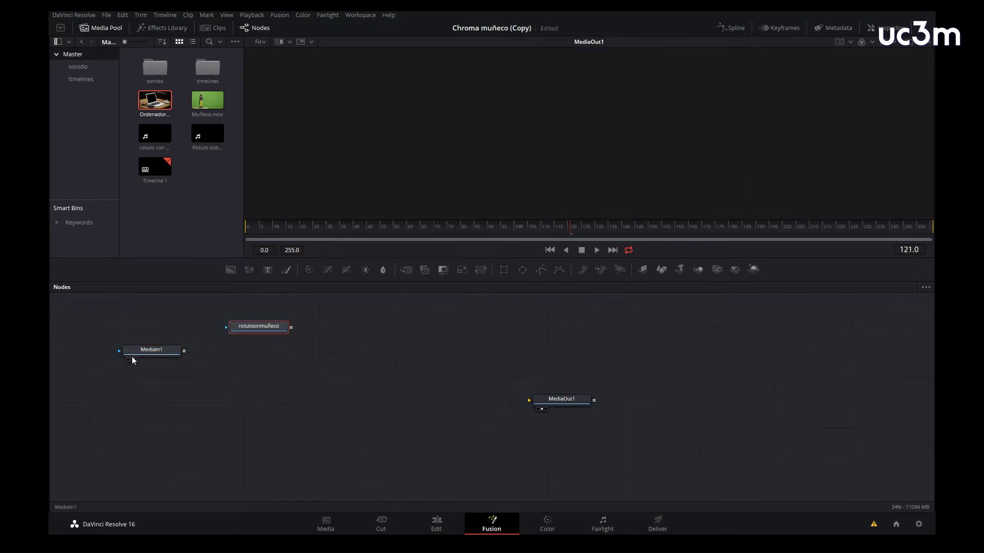
{"action": "left_click_drag", "start_coordinate": [155, 351], "coordinate": [152, 393]}
{"action": "left_click", "coordinate": [154, 393]}
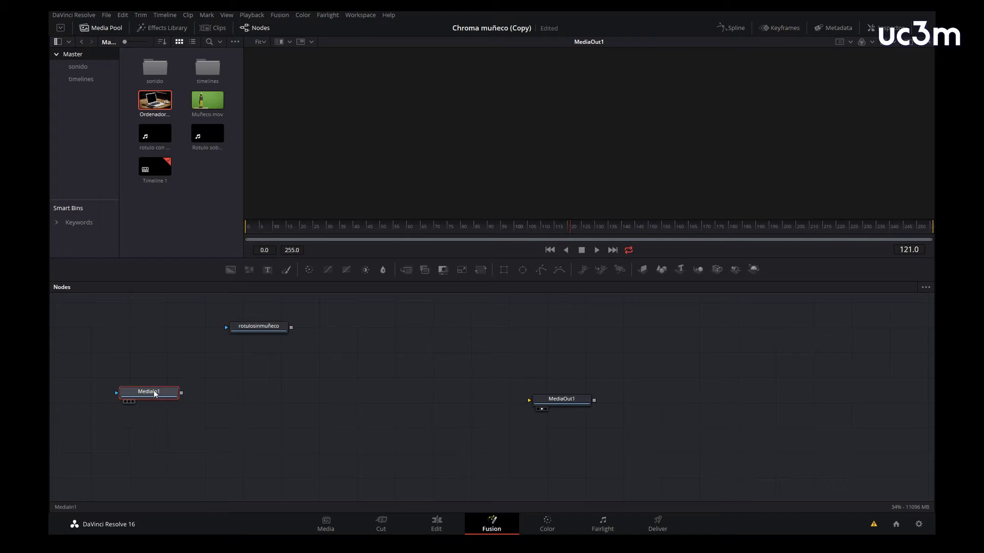
{"action": "key", "text": "F2"}
{"action": "type", "text": "portatil"}
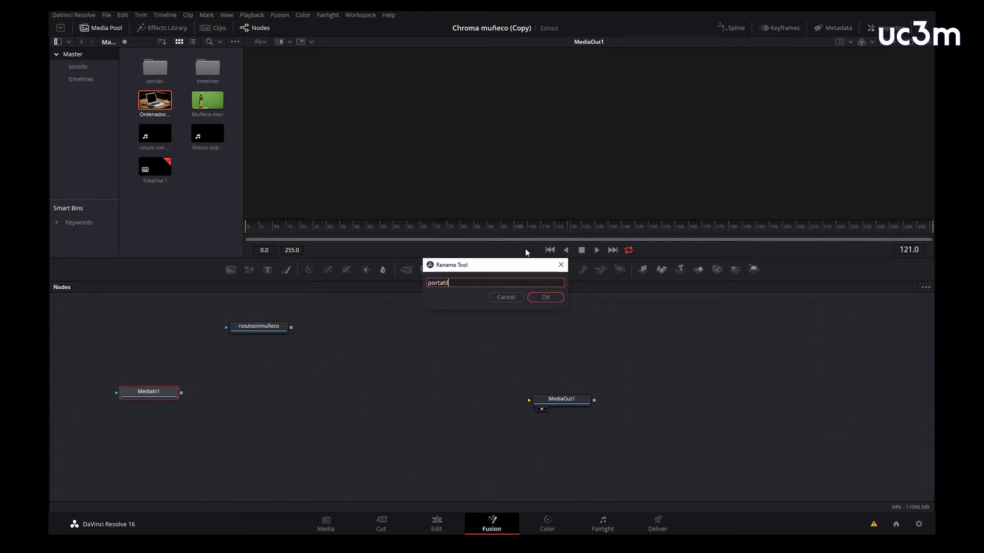
{"action": "left_click", "coordinate": [546, 297]}
Add Muñeco.mov as a 'muñeco' node and merge the title over portatil.
{"action": "left_click_drag", "start_coordinate": [207, 100], "coordinate": [373, 329]}
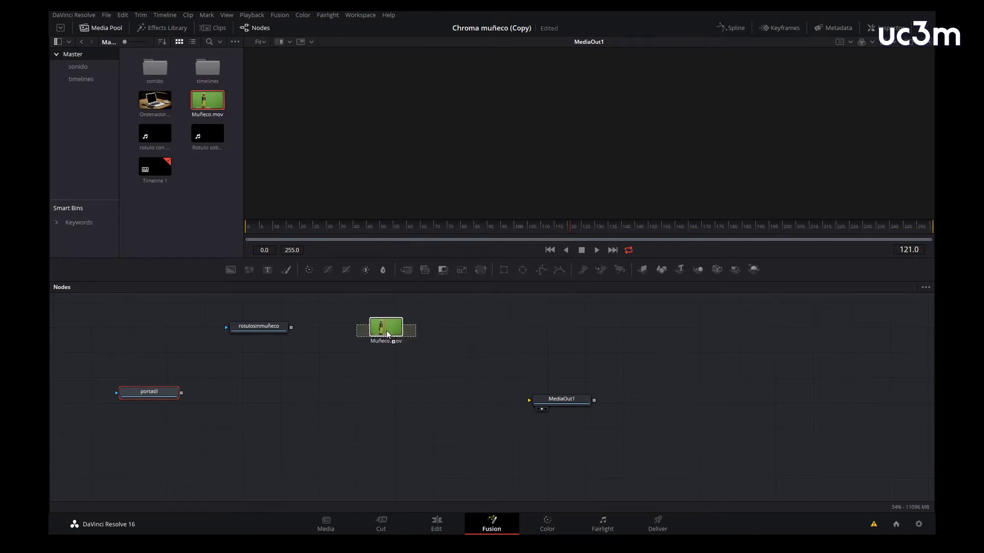
{"action": "key", "text": "F2"}
{"action": "type", "text": "muñeco"}
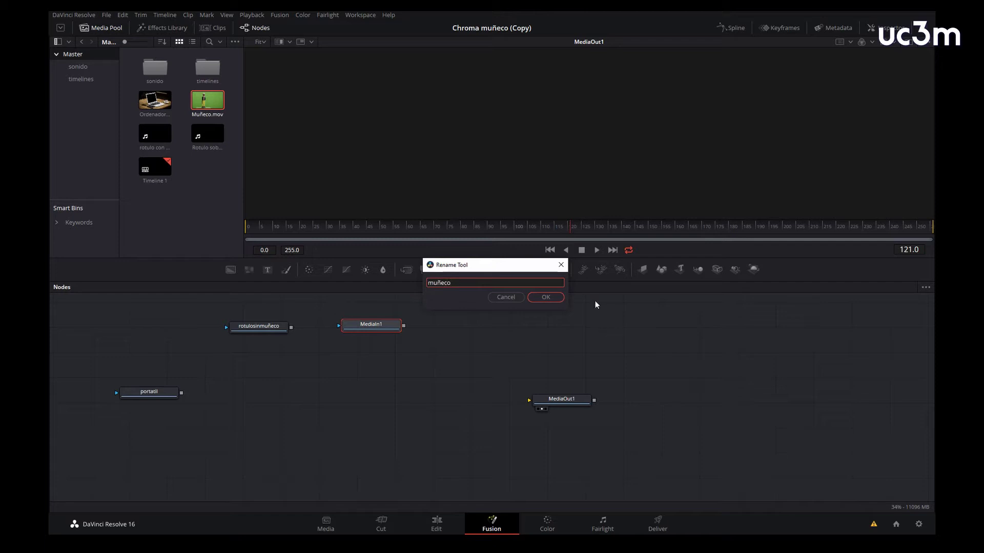
{"action": "left_click", "coordinate": [560, 298]}
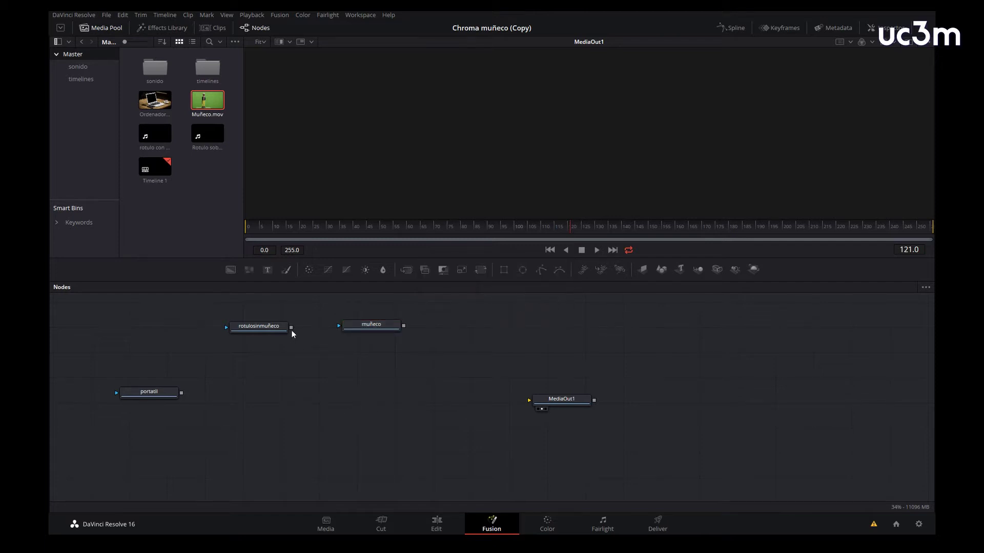
{"action": "mouse_move", "coordinate": [291, 327]}
{"action": "left_mouse_down"}
{"action": "mouse_move", "coordinate": [195, 399]}
{"action": "mouse_move", "coordinate": [182, 393]}
{"action": "left_mouse_up"}
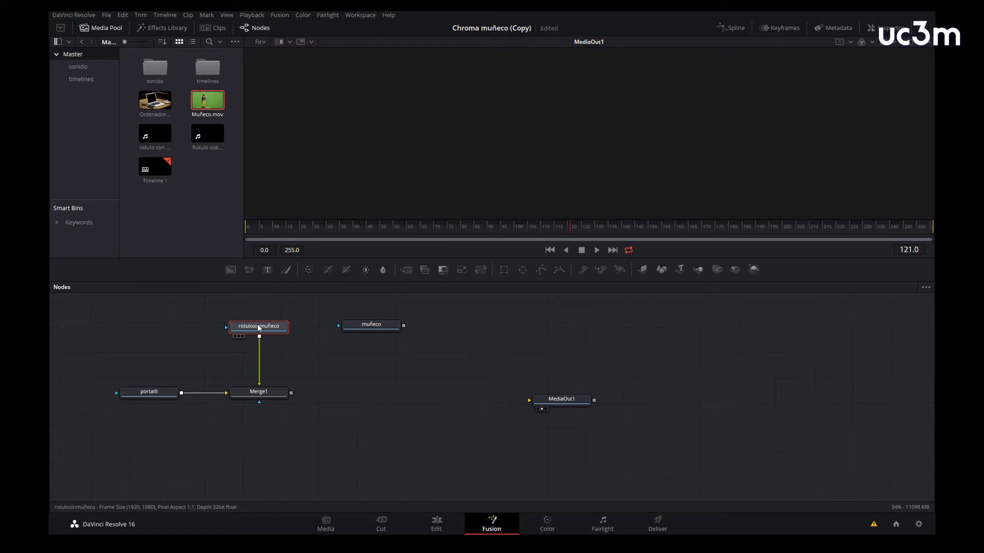
Insert a Corner Positioner after rotulosinmuñeco and view the Merge1 composite.
{"action": "key", "text": "shift+space"}
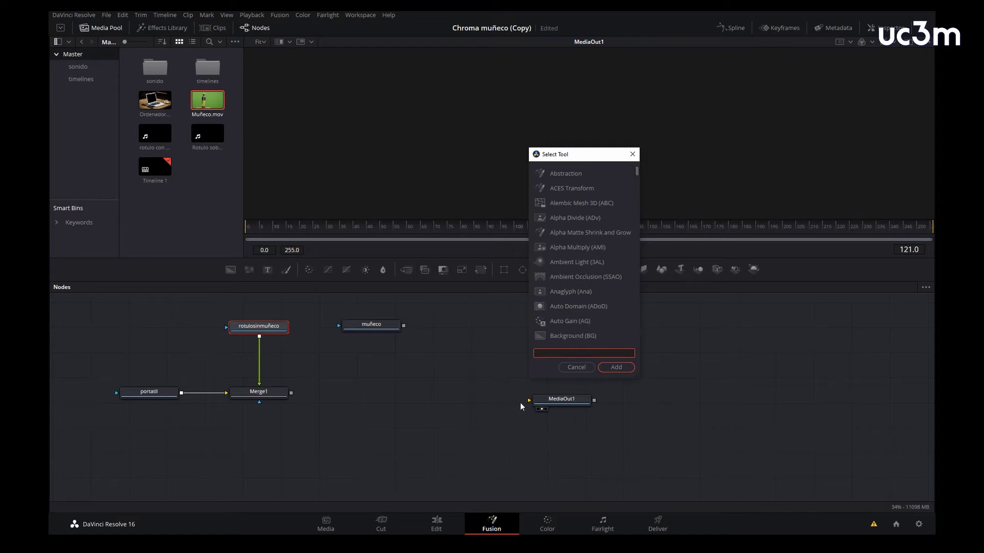
{"action": "type", "text": "corne"}
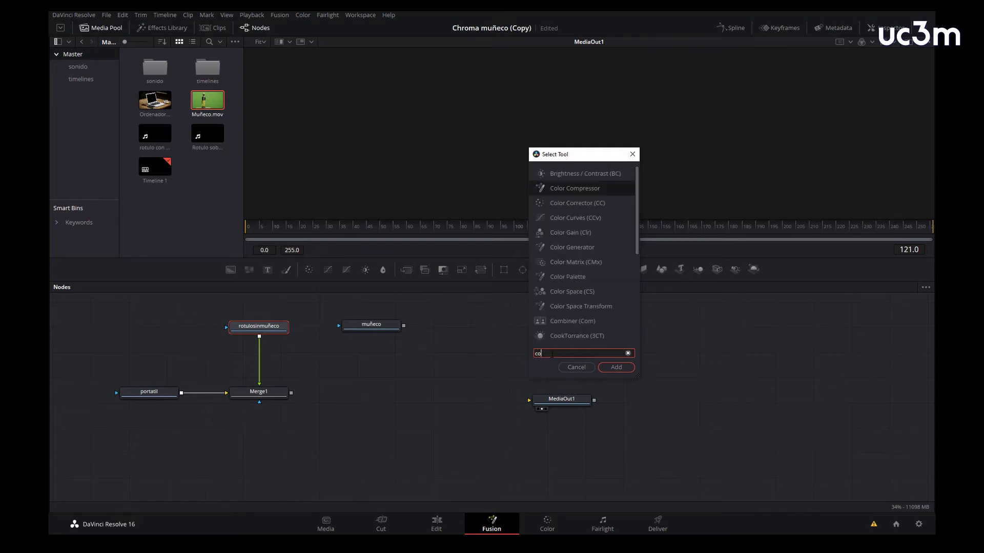
{"action": "left_click", "coordinate": [597, 175]}
{"action": "left_click", "coordinate": [616, 367]}
{"action": "left_click", "coordinate": [370, 399]}
{"action": "left_click", "coordinate": [276, 397]}
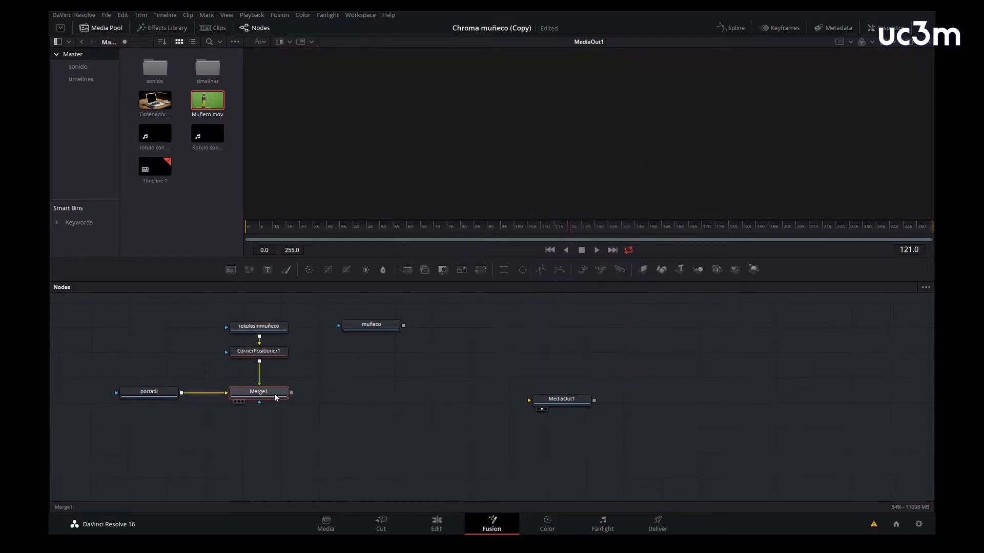
{"action": "key", "text": "1"}
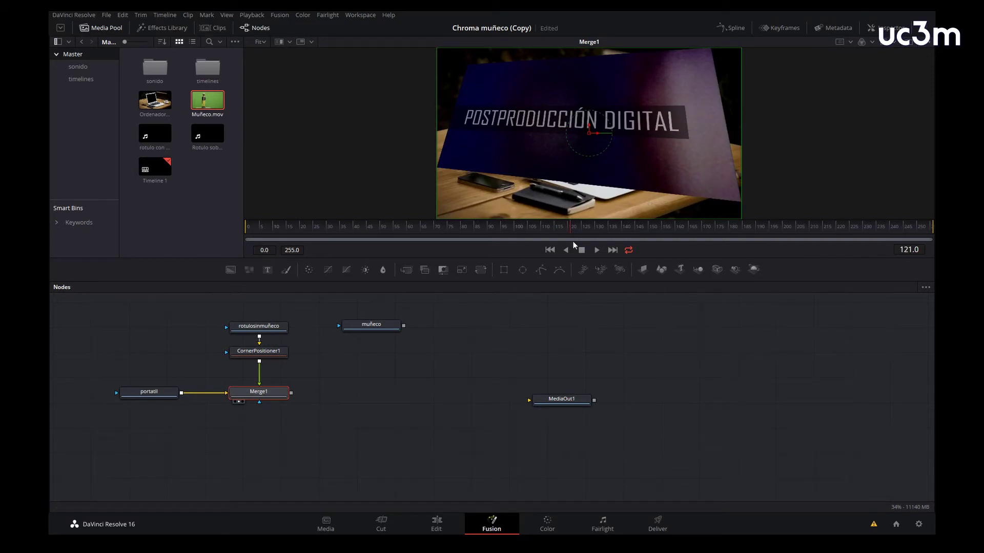
{"action": "left_click", "coordinate": [148, 392]}
Pin all four Corner Positioner corners onto the laptop screen's corners.
{"action": "key", "text": "1"}
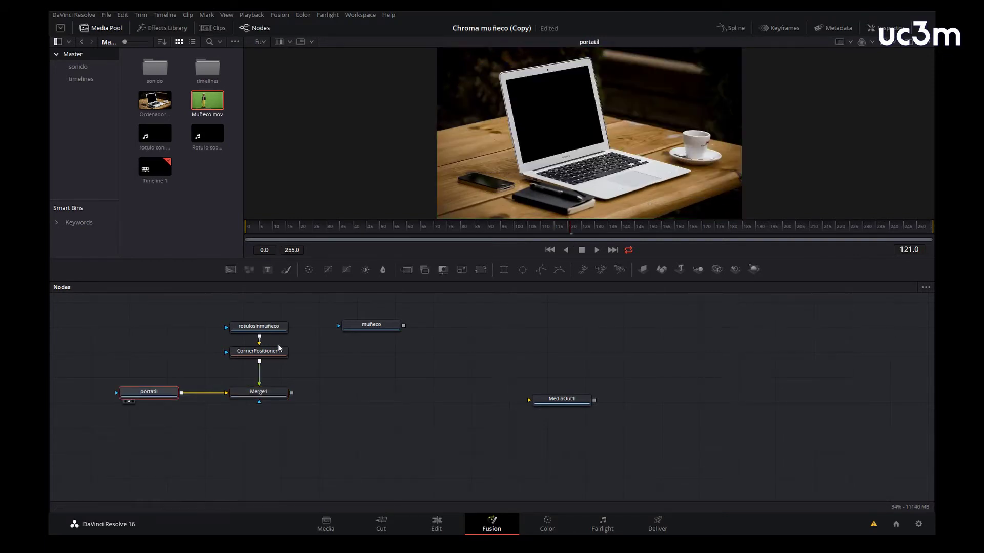
{"action": "left_click", "coordinate": [259, 353]}
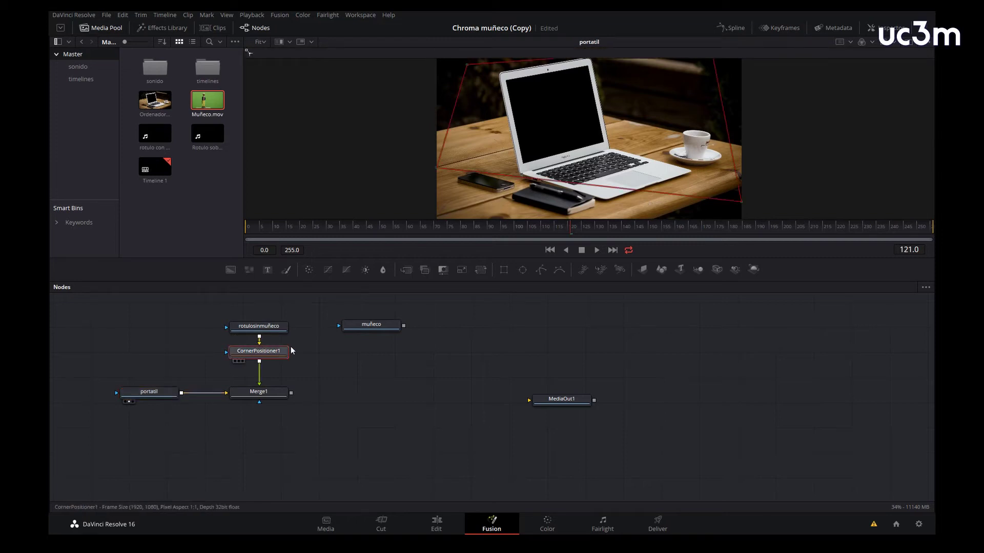
{"action": "left_click_drag", "start_coordinate": [439, 167], "coordinate": [523, 167]}
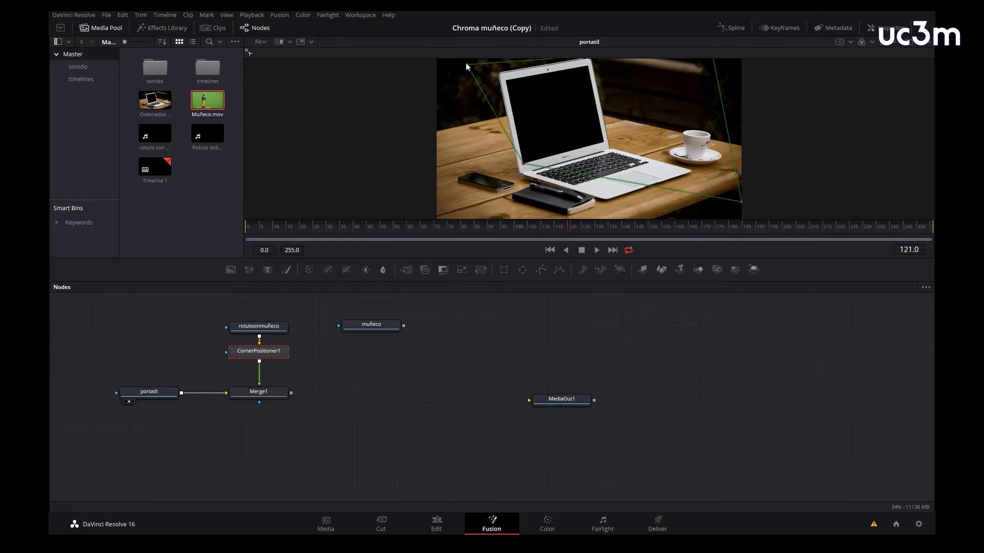
{"action": "left_click_drag", "start_coordinate": [468, 66], "coordinate": [508, 82]}
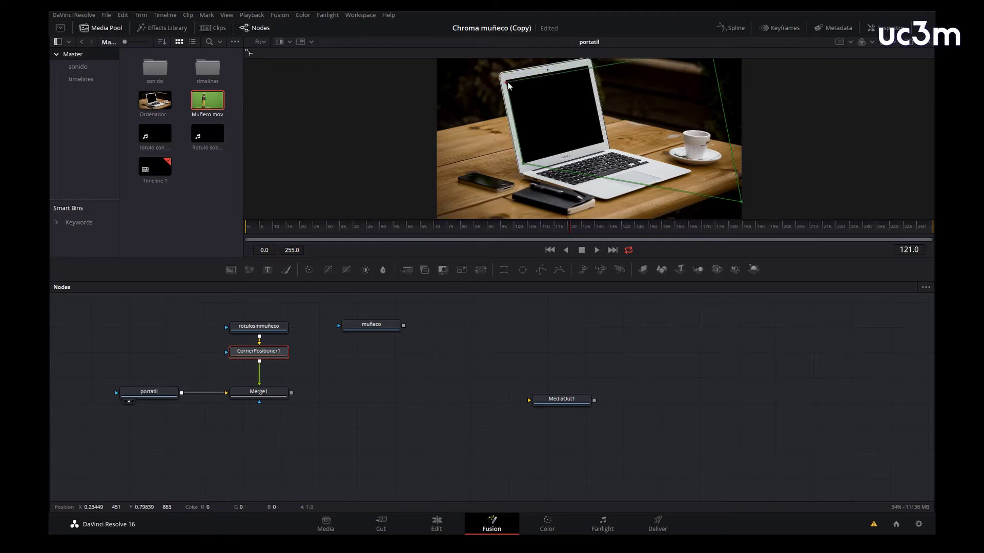
{"action": "left_click_drag", "start_coordinate": [741, 200], "coordinate": [605, 145]}
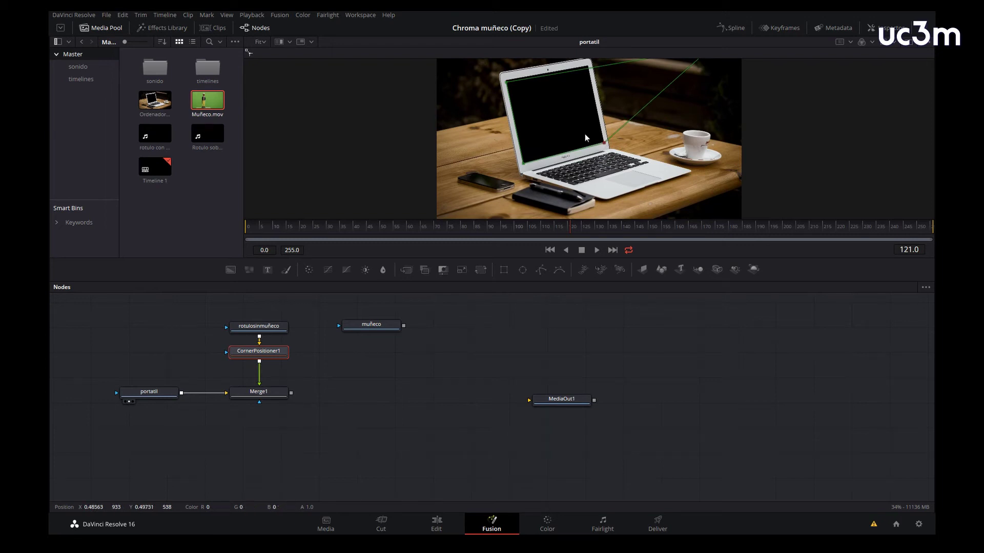
{"action": "scroll", "coordinate": [585, 133], "scroll_direction": "down", "scroll_amount": 1}
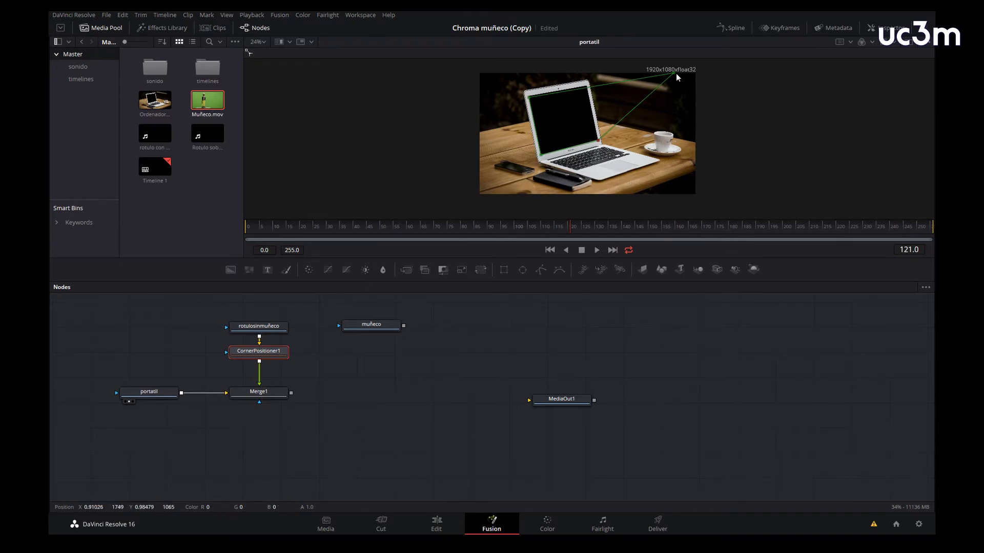
{"action": "left_click_drag", "start_coordinate": [673, 75], "coordinate": [587, 82]}
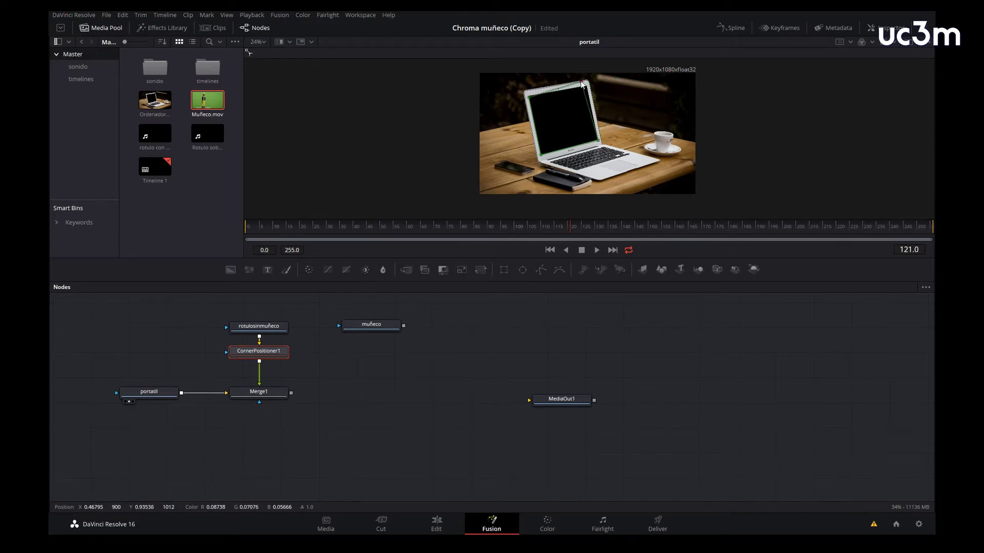
Enlarge the viewer over the node graph and set its zoom to Fit.
{"action": "left_click_drag", "start_coordinate": [588, 220], "coordinate": [569, 329]}
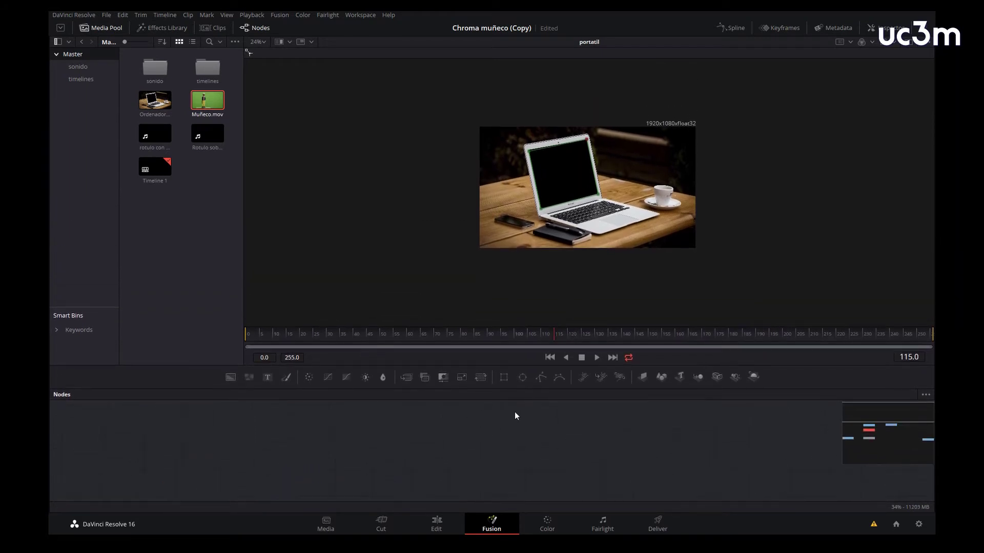
{"action": "mouse_move", "coordinate": [491, 458]}
{"action": "left_mouse_down"}
{"action": "mouse_move", "coordinate": [518, 449]}
{"action": "mouse_move", "coordinate": [523, 460]}
{"action": "left_mouse_up"}
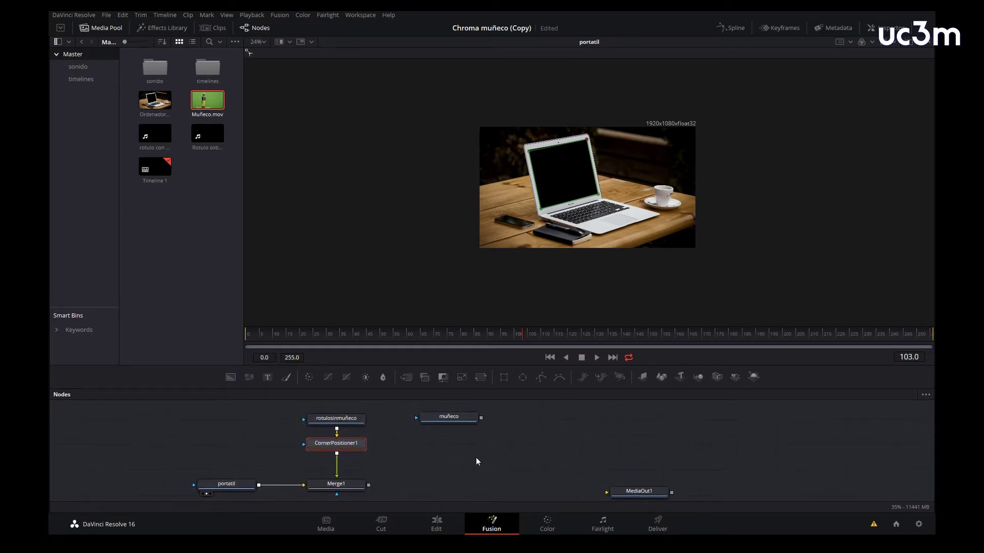
{"action": "scroll", "coordinate": [470, 456], "scroll_direction": "down", "scroll_amount": 2}
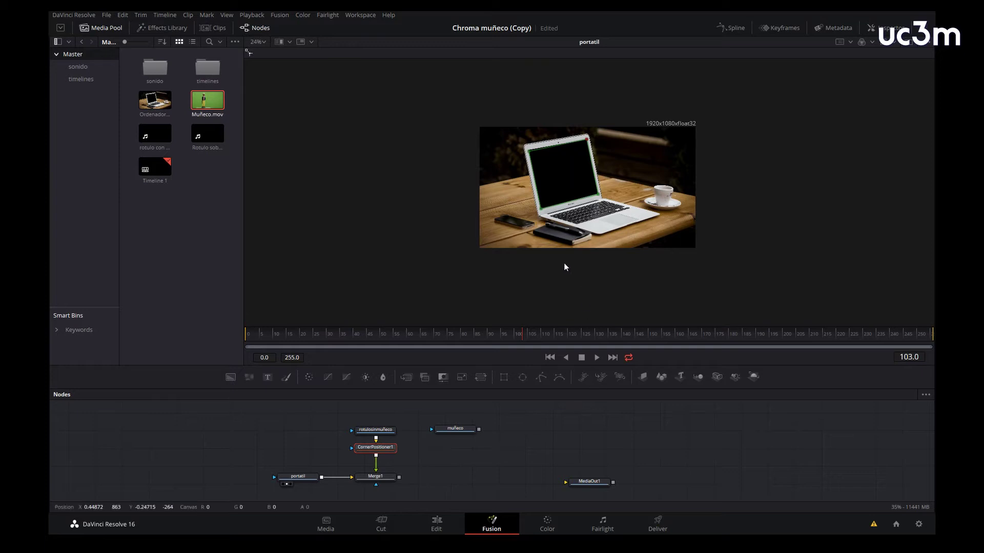
{"action": "left_click", "coordinate": [264, 41]}
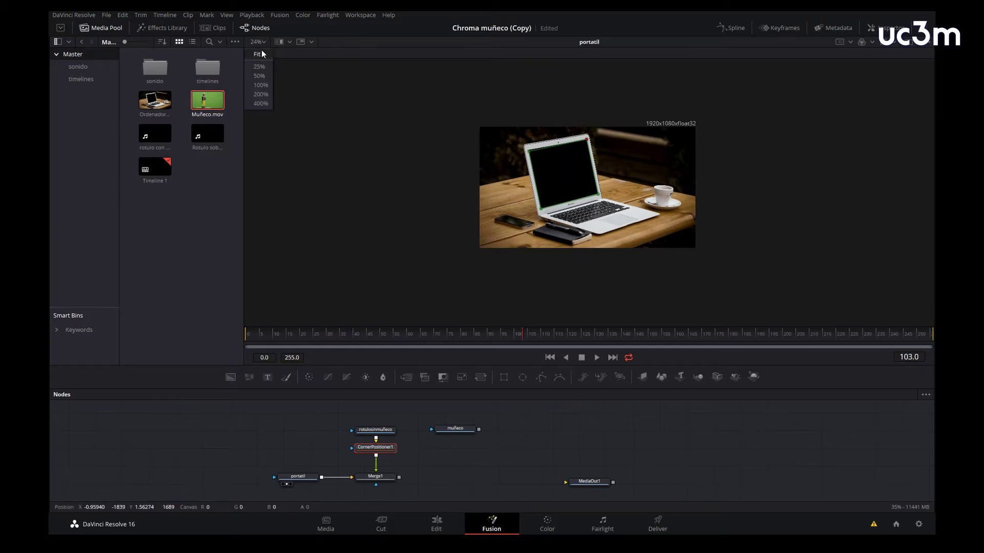
{"action": "left_click", "coordinate": [261, 53]}
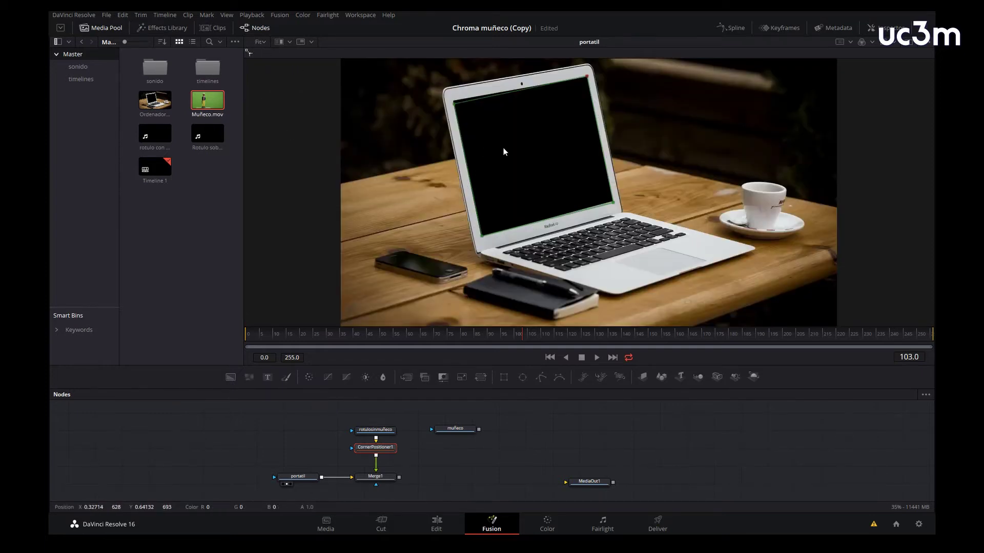
{"action": "scroll", "coordinate": [503, 146], "scroll_direction": "up", "scroll_amount": 5}
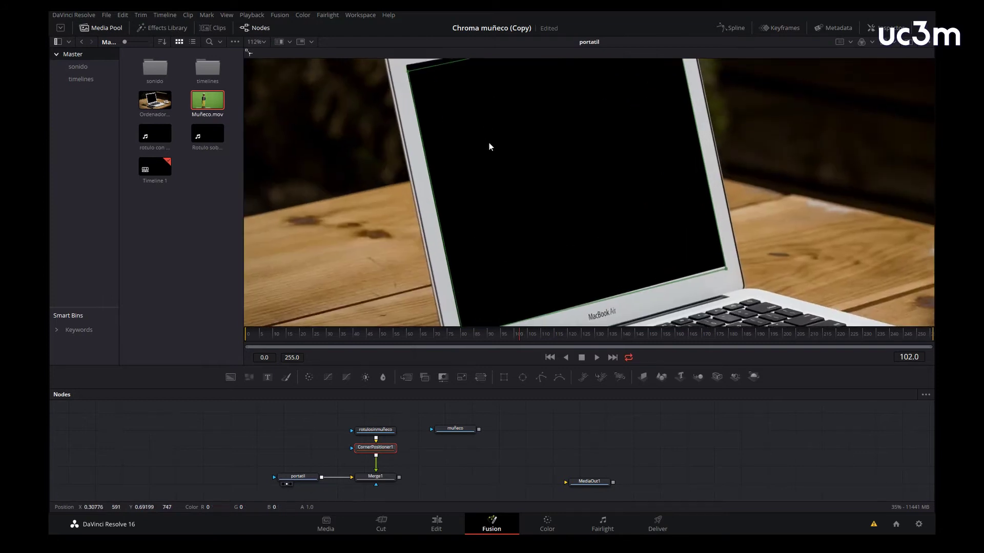
Recheck the corners on earlier frames, nudging the bottom-left corner onto the screen edge.
{"action": "key", "text": "Left"}
{"action": "key", "text": "Left"}
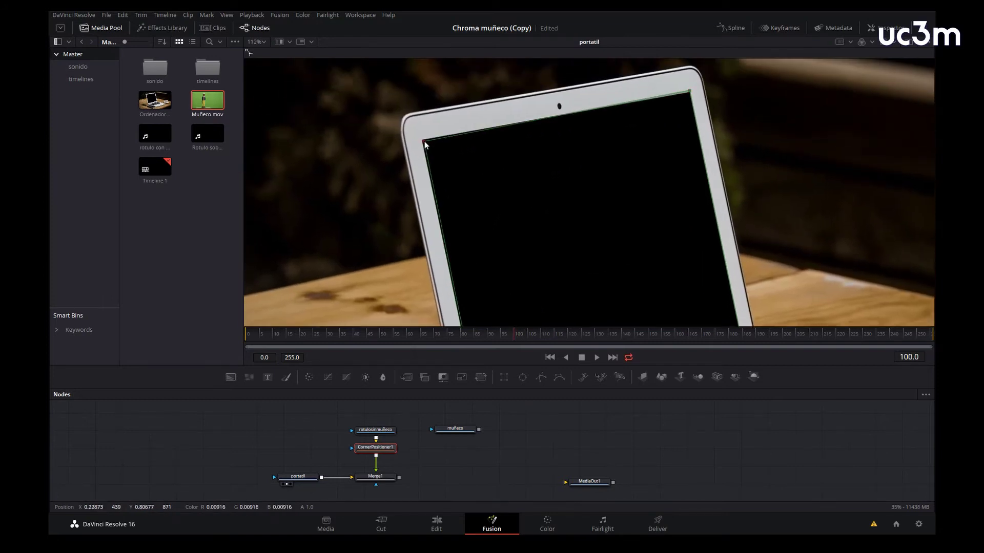
{"action": "left_click", "coordinate": [690, 93]}
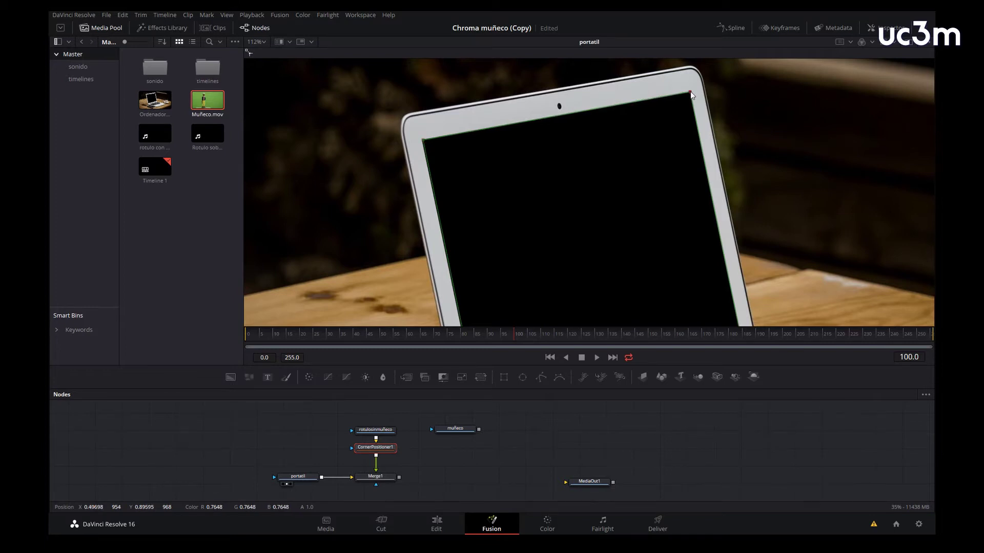
{"action": "key", "text": "Left"}
{"action": "key", "text": "Left"}
{"action": "key", "text": "Left"}
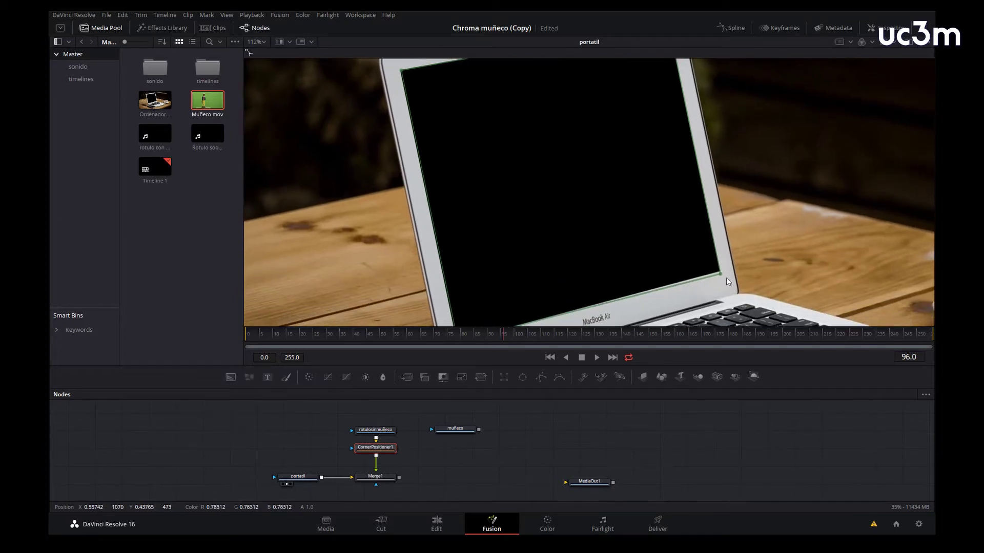
{"action": "left_click", "coordinate": [719, 272]}
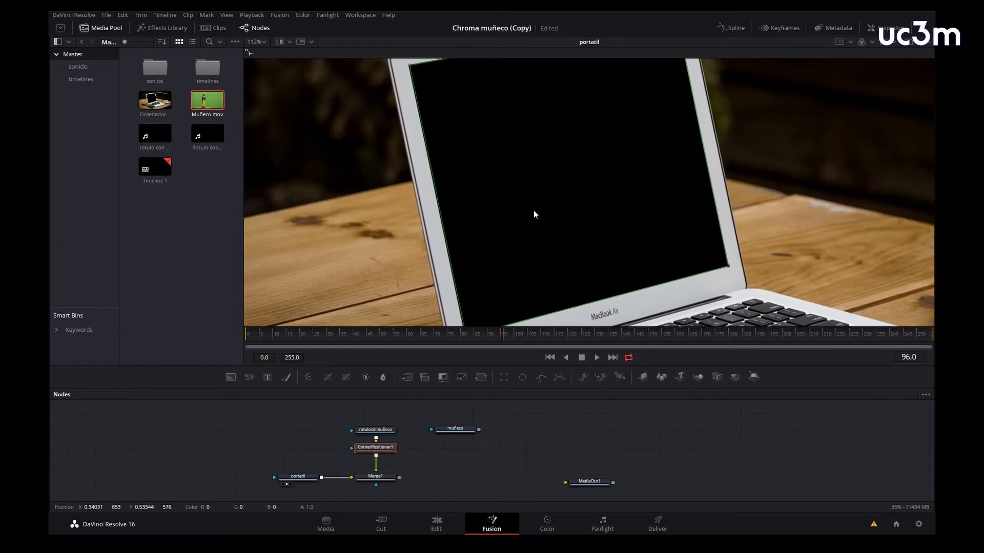
{"action": "key", "text": "Left"}
{"action": "key", "text": "Left"}
{"action": "left_click", "coordinate": [497, 280]}
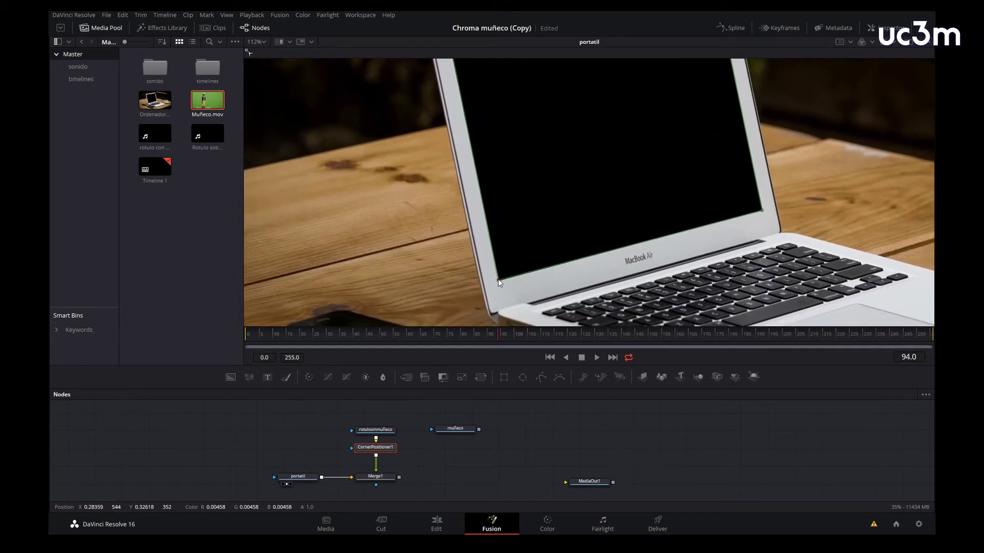
{"action": "left_click_drag", "start_coordinate": [499, 281], "coordinate": [501, 283]}
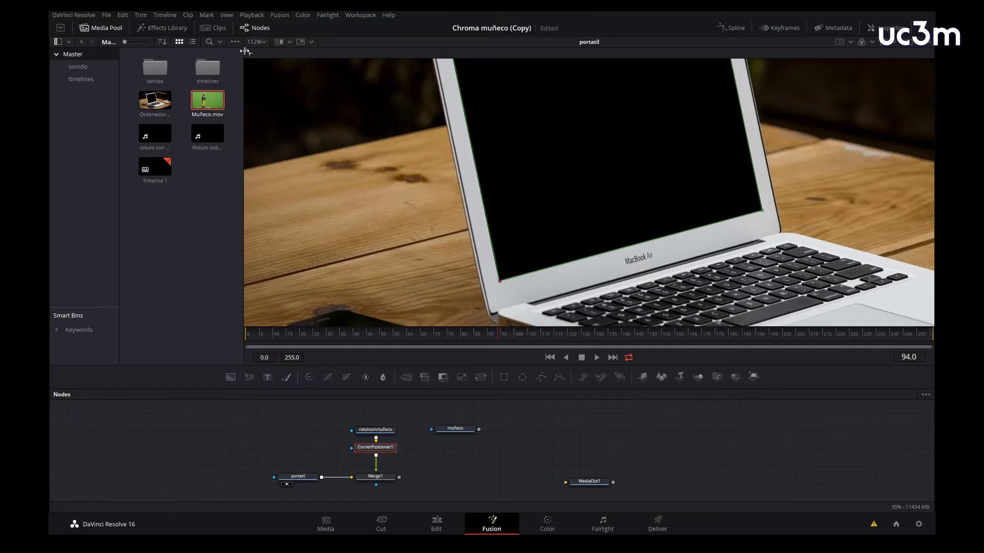
{"action": "left_click", "coordinate": [266, 41]}
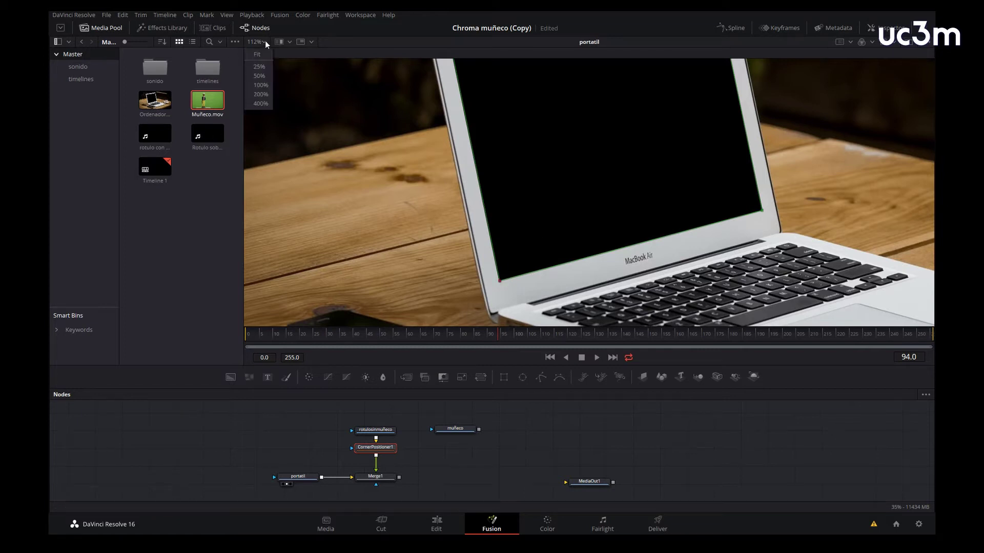
{"action": "left_click", "coordinate": [259, 54]}
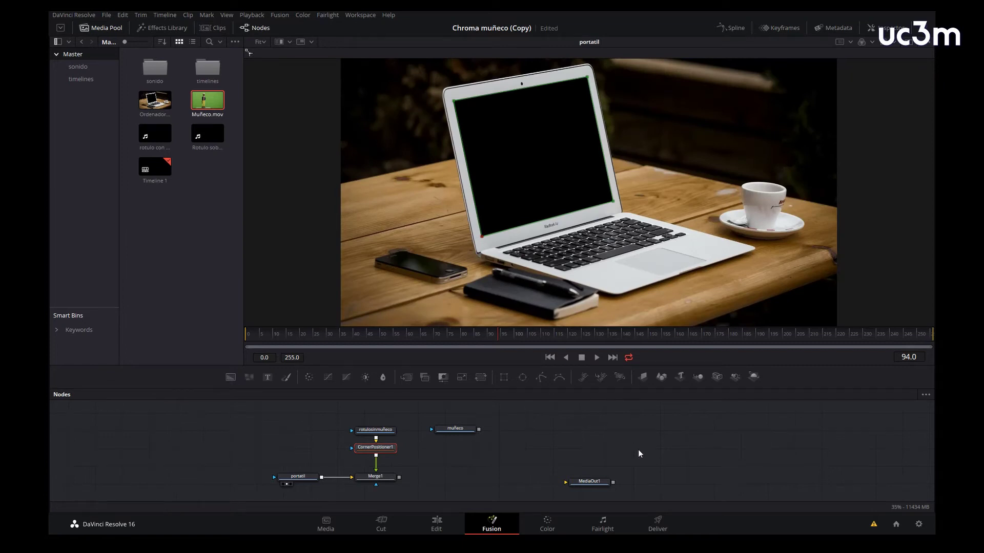
{"action": "left_click", "coordinate": [382, 480]}
View Merge1 and check the title on the laptop at frames 55, 73 and 141.
{"action": "left_click_drag", "start_coordinate": [382, 482], "coordinate": [523, 153]}
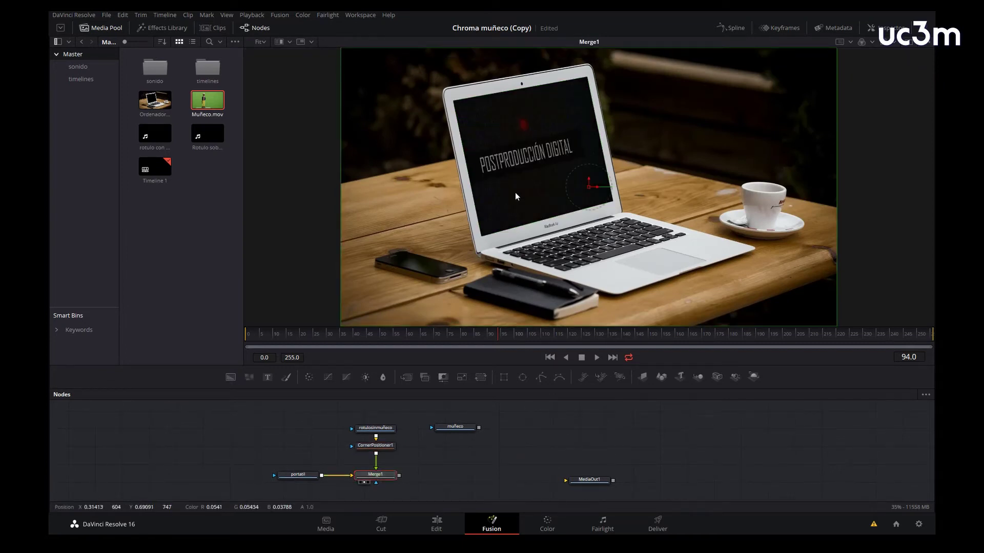
{"action": "left_click_drag", "start_coordinate": [426, 336], "coordinate": [393, 339]}
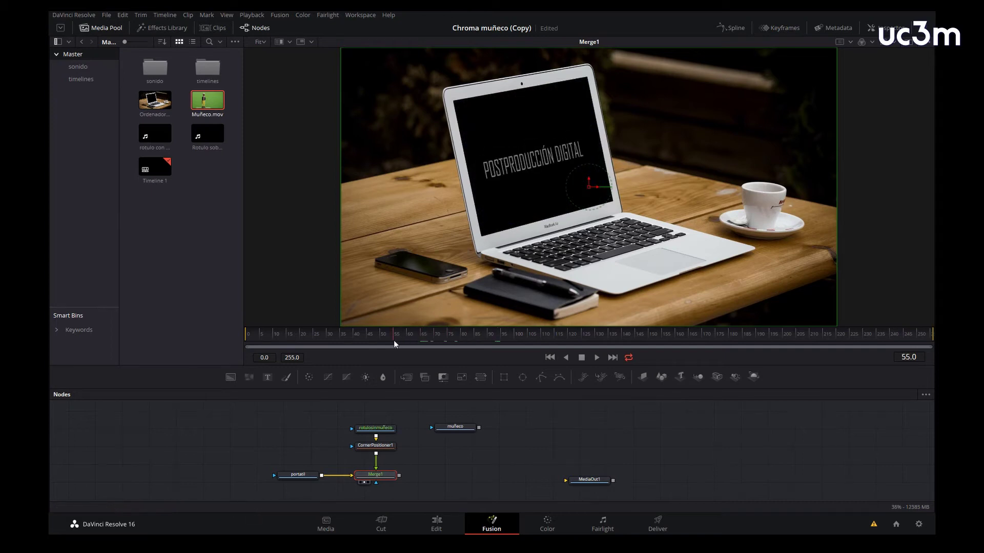
{"action": "left_click", "coordinate": [442, 337]}
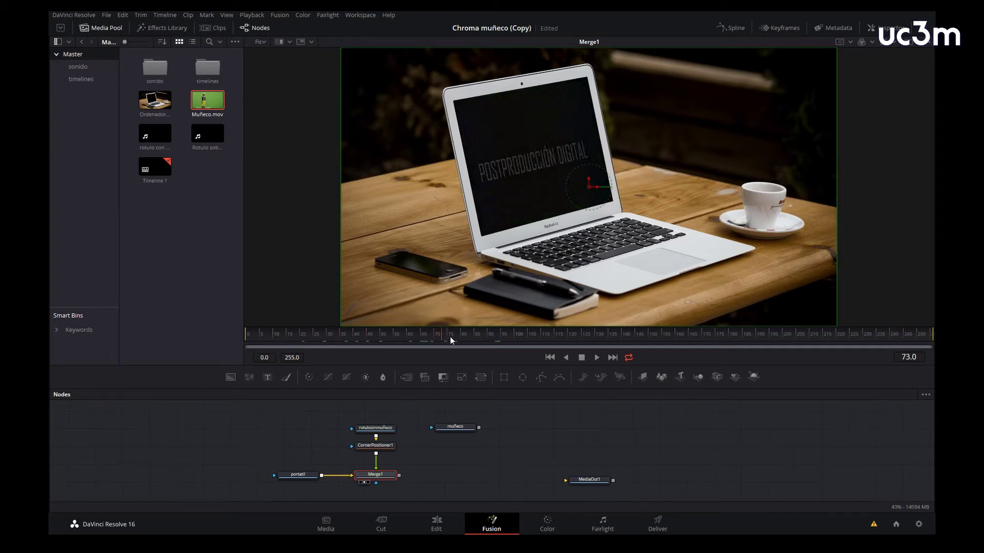
{"action": "left_click_drag", "start_coordinate": [450, 337], "coordinate": [626, 337]}
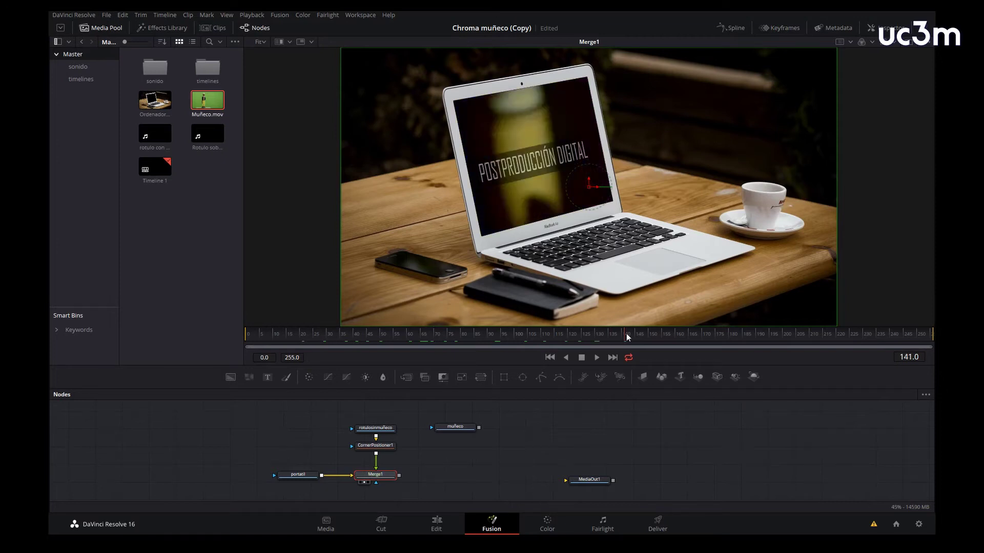
Merge the muñeco clip into the composite as Merge2 and add a Delta Keyer after it.
{"action": "left_click_drag", "start_coordinate": [479, 427], "coordinate": [399, 475]}
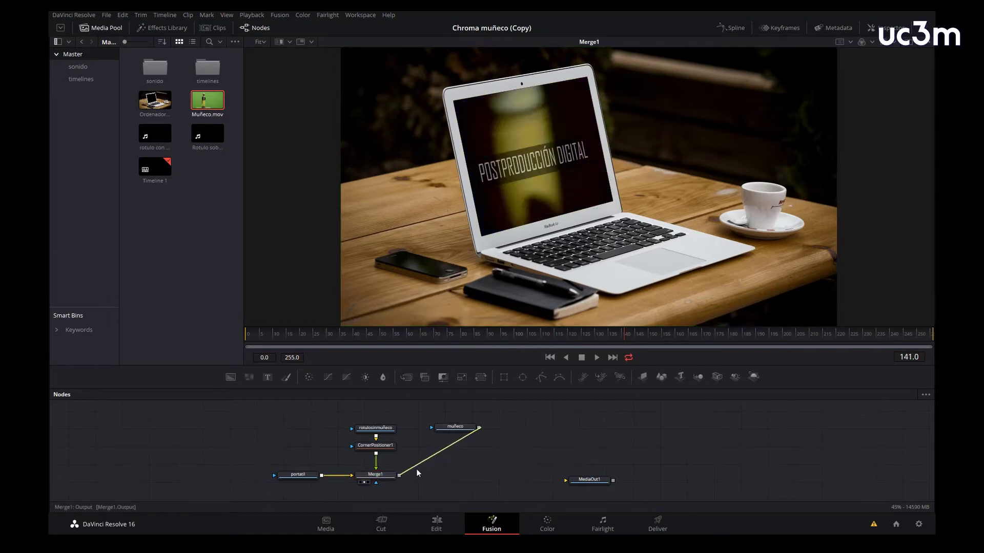
{"action": "left_click", "coordinate": [469, 430]}
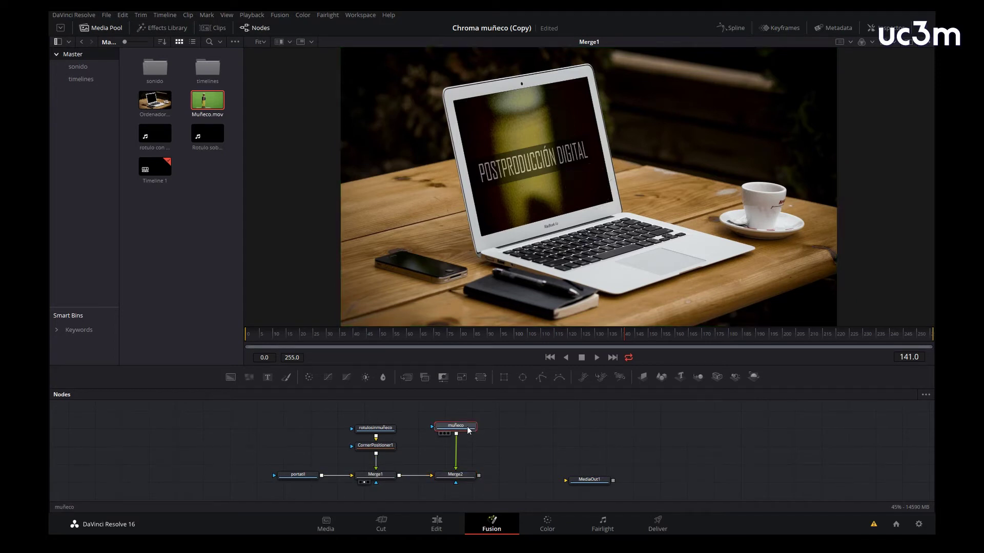
{"action": "key", "text": "shift+space"}
{"action": "type", "text": "del"}
{"action": "left_click", "coordinate": [565, 173]}
{"action": "left_click", "coordinate": [617, 367]}
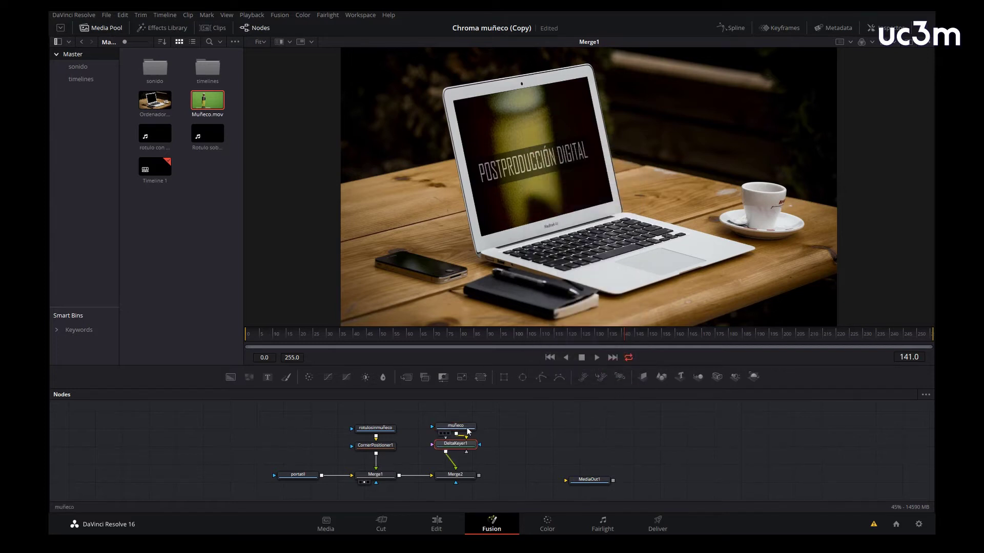
{"action": "left_click", "coordinate": [883, 28]}
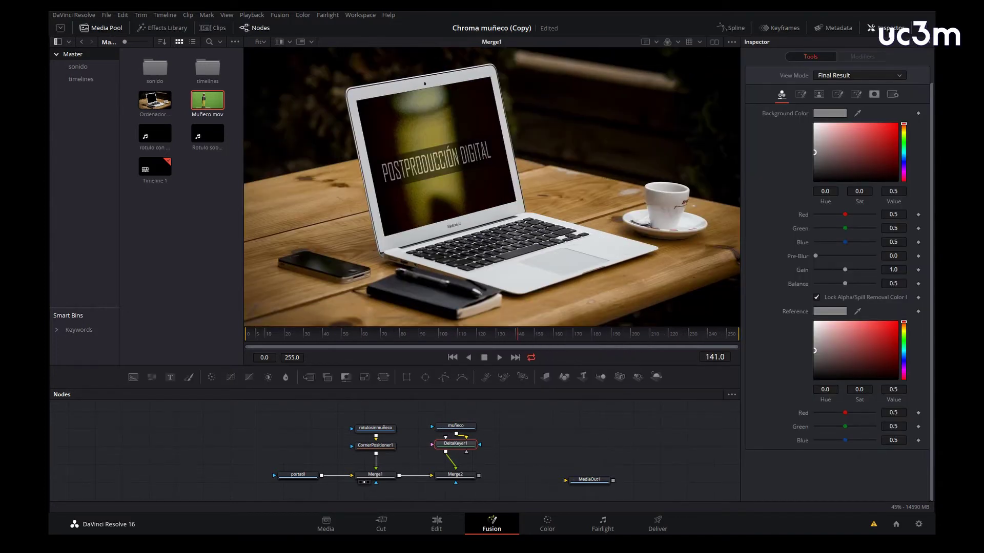
View DeltaKeyer1, sample the green screen as Background Color, and display the alpha matte.
{"action": "key", "text": "1"}
{"action": "left_click_drag", "start_coordinate": [455, 442], "coordinate": [455, 443]}
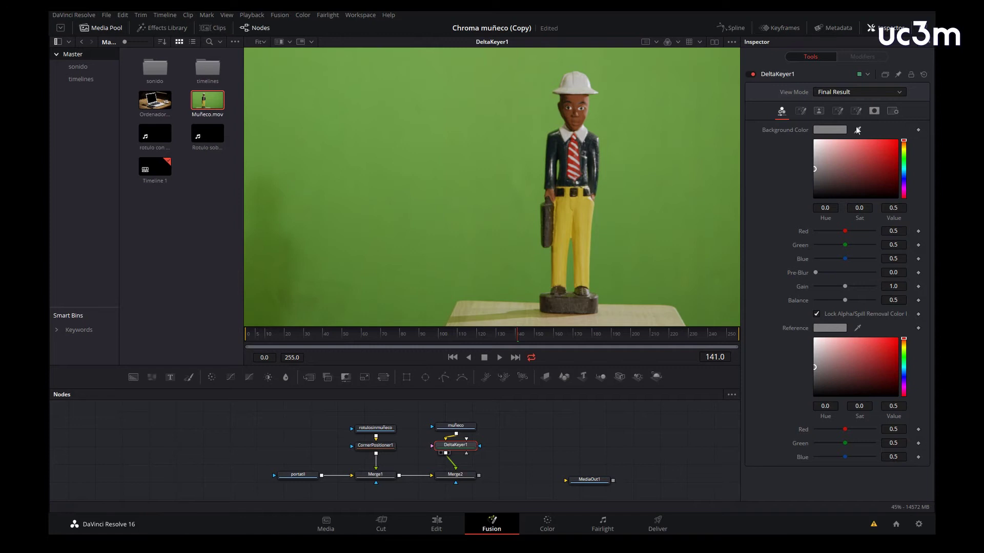
{"action": "mouse_move", "coordinate": [858, 130]}
{"action": "left_mouse_down"}
{"action": "mouse_move", "coordinate": [696, 140]}
{"action": "mouse_move", "coordinate": [681, 121]}
{"action": "left_mouse_up"}
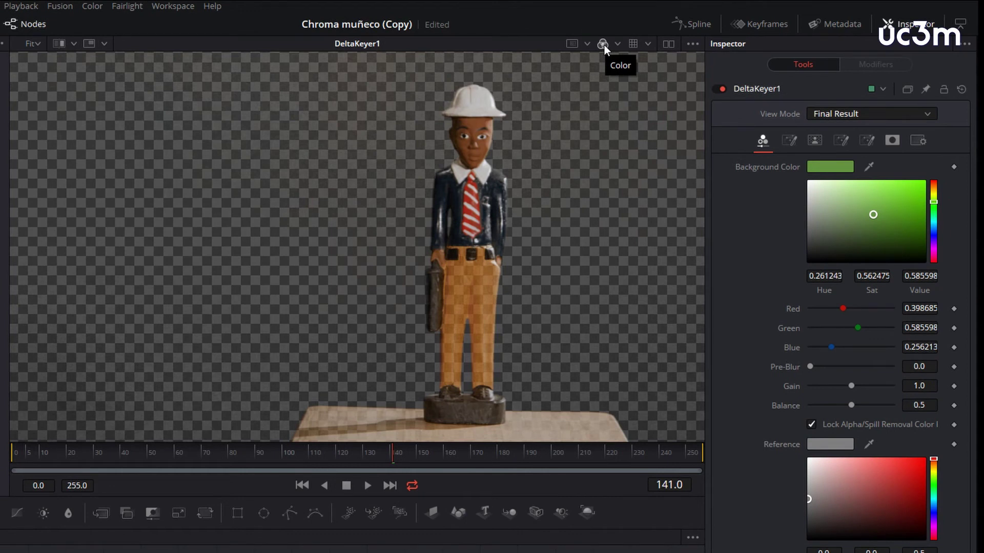
{"action": "left_click", "coordinate": [604, 45]}
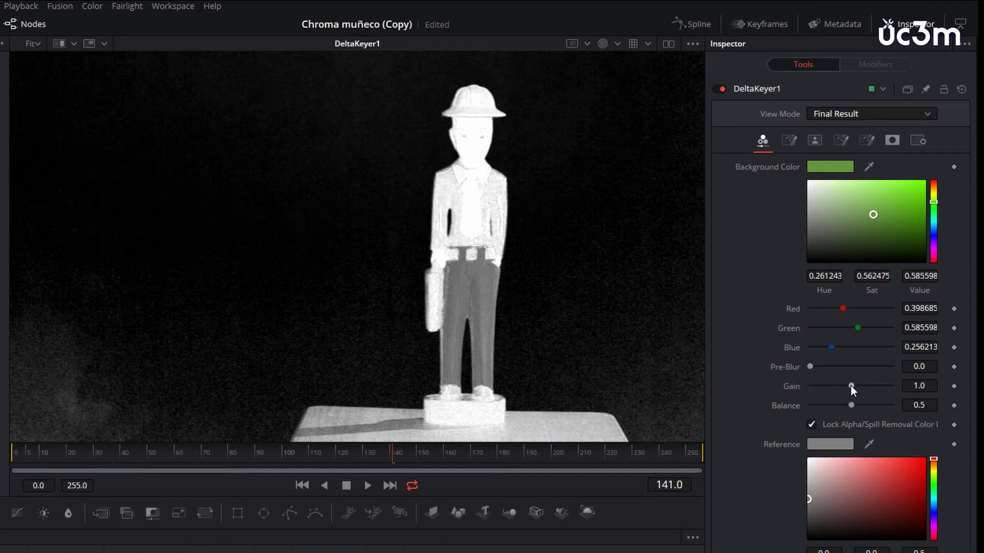
Set the Delta Keyer Gain to 1.087 and Balance to about 0.591.
{"action": "left_click_drag", "start_coordinate": [850, 386], "coordinate": [855, 386]}
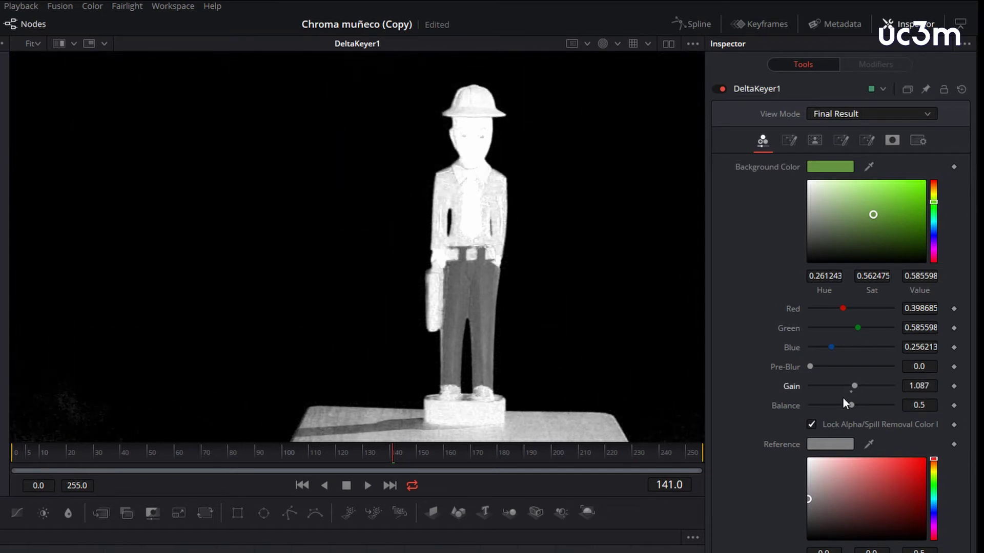
{"action": "left_click_drag", "start_coordinate": [851, 404], "coordinate": [875, 405]}
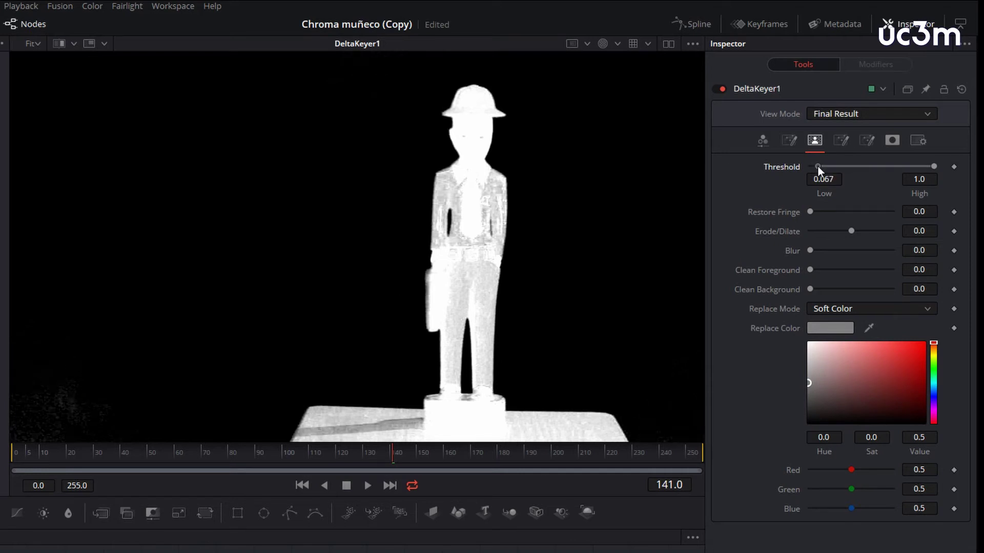
Set matte Threshold to 0.133–0.689 and add a 0.00094 blur, checking edges zoomed in.
{"action": "left_click_drag", "start_coordinate": [822, 167], "coordinate": [826, 169]}
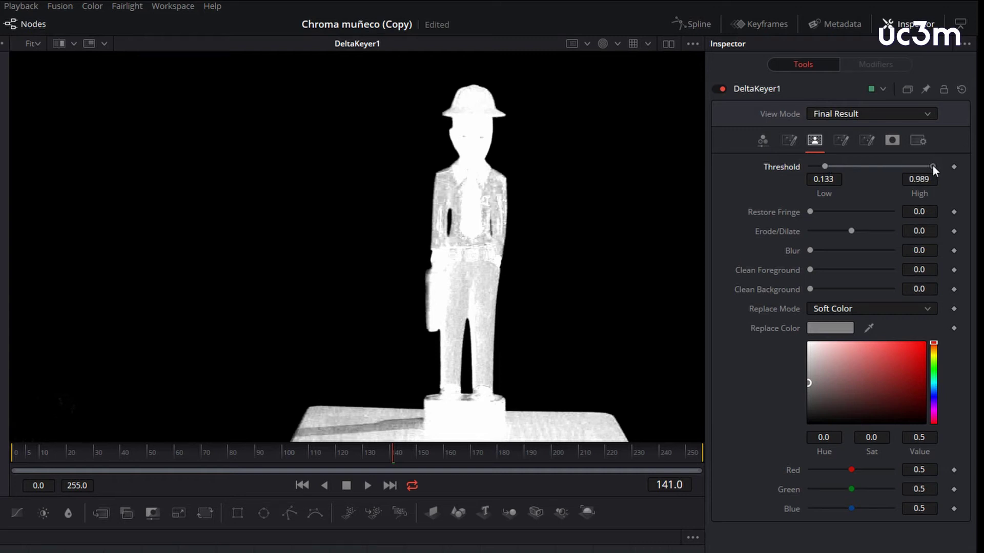
{"action": "left_click_drag", "start_coordinate": [932, 169], "coordinate": [901, 169]}
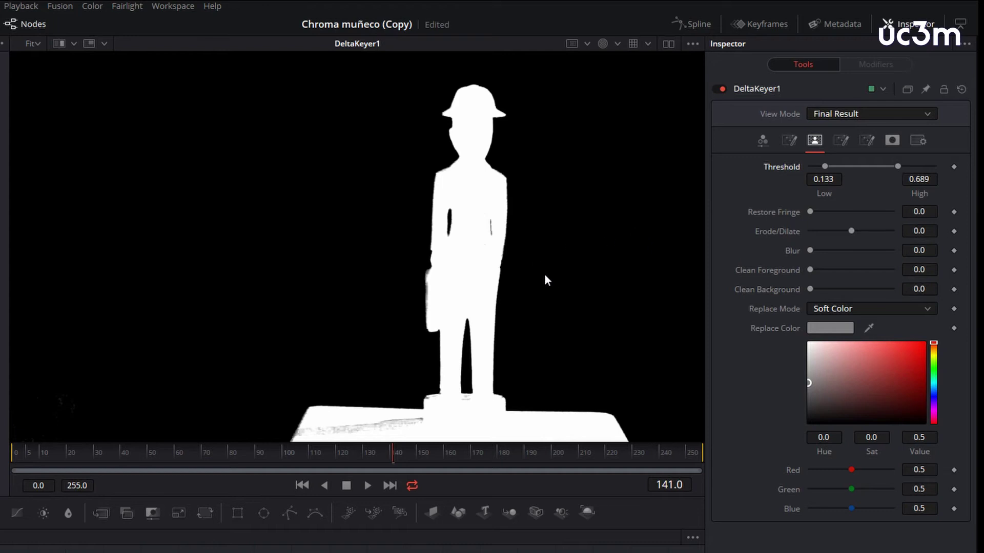
{"action": "scroll", "coordinate": [539, 260], "scroll_direction": "up", "scroll_amount": 2}
{"action": "scroll", "coordinate": [539, 260], "scroll_direction": "up", "scroll_amount": 2}
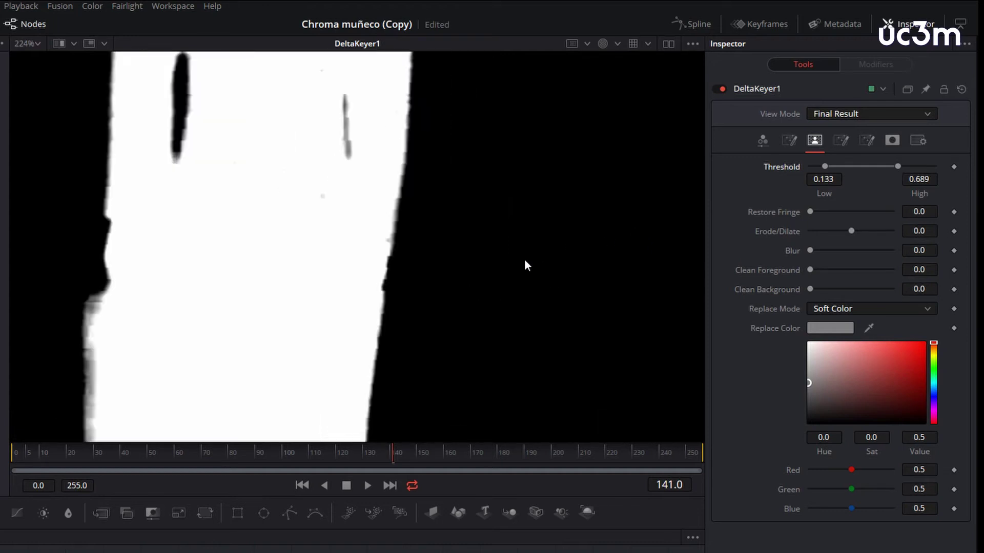
{"action": "scroll", "coordinate": [524, 259], "scroll_direction": "up", "scroll_amount": 1}
{"action": "left_click_drag", "start_coordinate": [389, 152], "coordinate": [410, 376]}
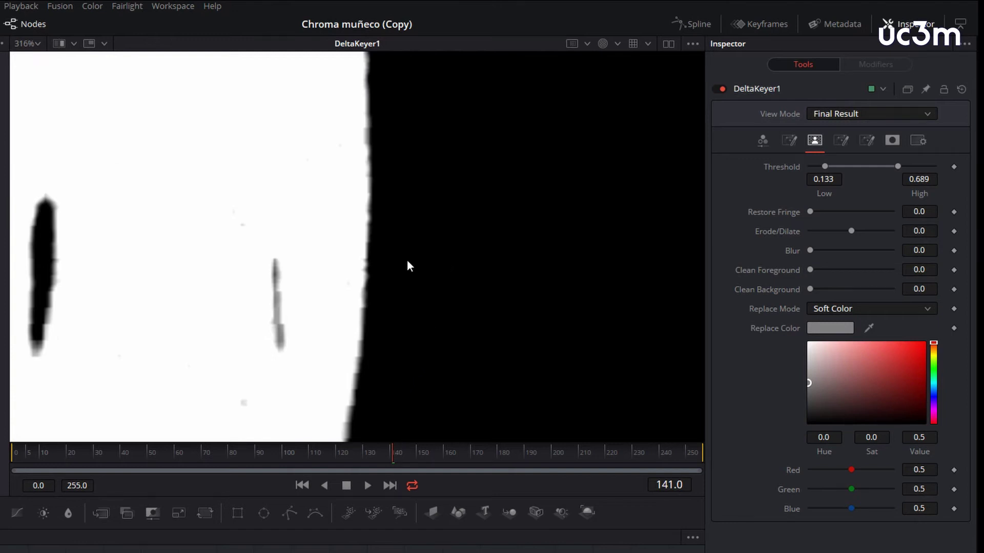
{"action": "left_click_drag", "start_coordinate": [810, 249], "coordinate": [813, 250]}
Fit the viewer, return to colour view, and show the Merge2 composite.
{"action": "left_click", "coordinate": [39, 44]}
{"action": "left_click", "coordinate": [34, 61]}
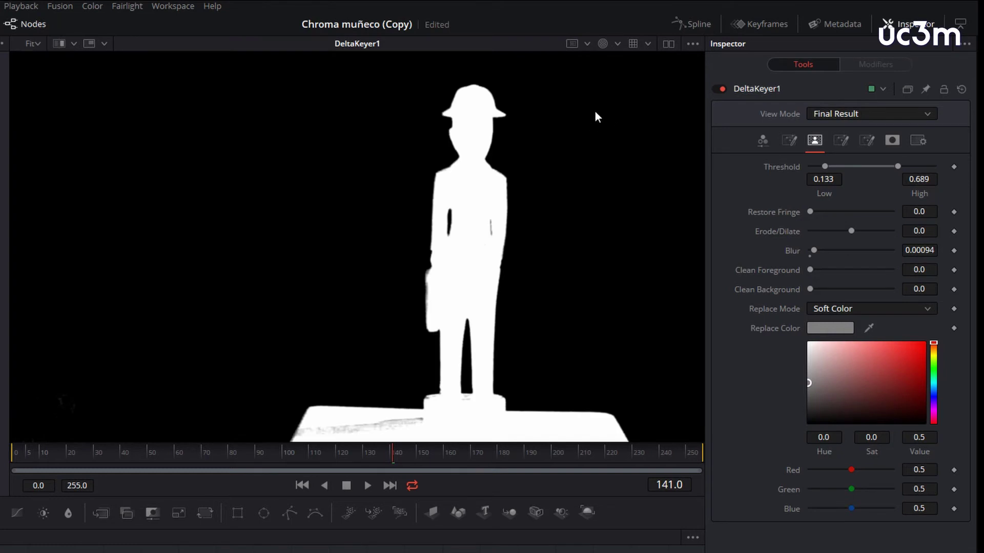
{"action": "left_click", "coordinate": [605, 43]}
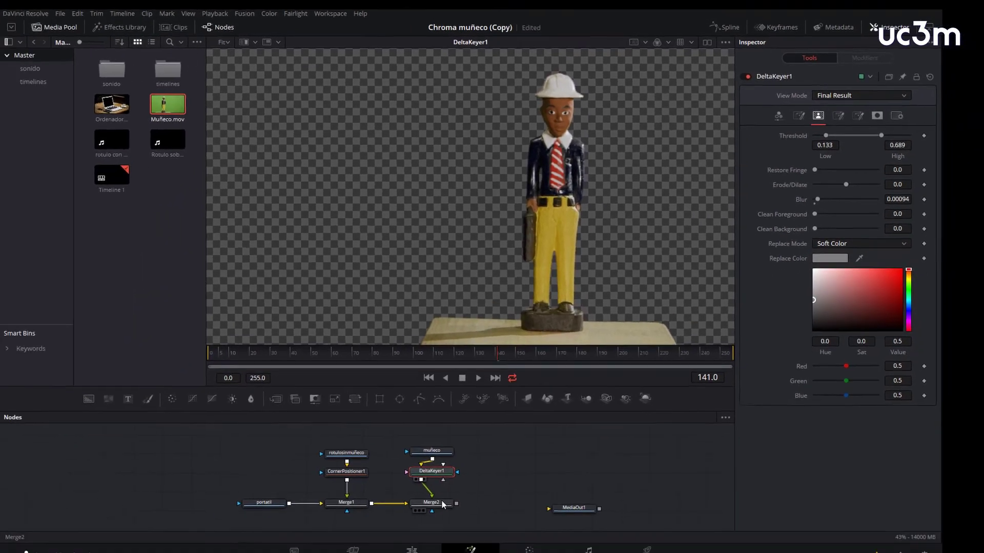
{"action": "left_click", "coordinate": [472, 476]}
{"action": "key", "text": "1"}
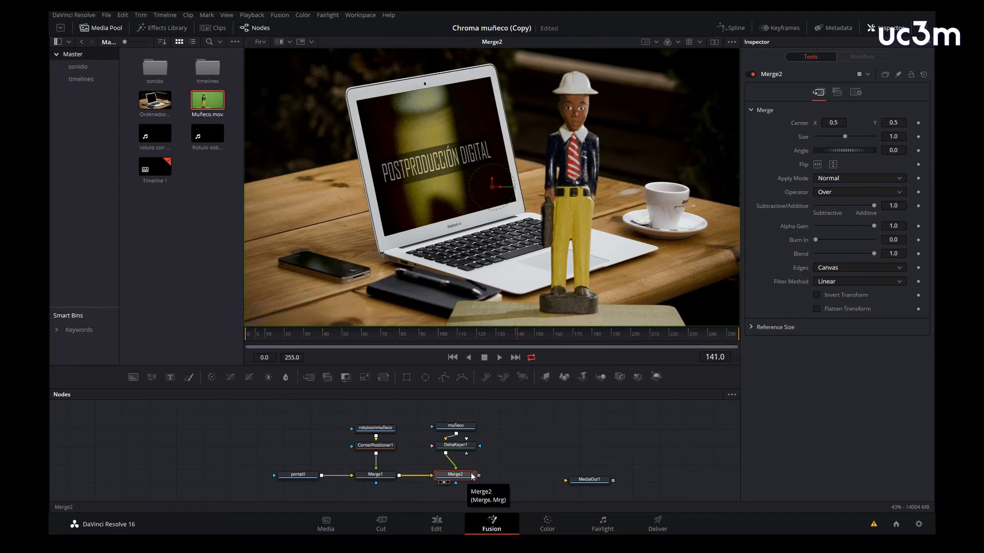
Add a Transform after DeltaKeyer1, shift the doll left to 0.316, 0.417, and feed Merge2 into MediaOut1.
{"action": "left_click", "coordinate": [456, 445]}
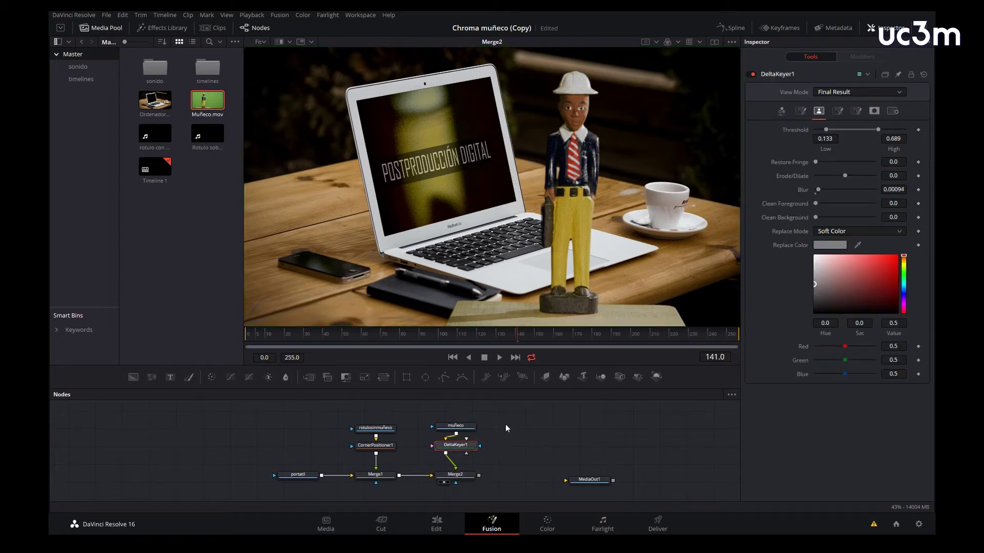
{"action": "left_click", "coordinate": [383, 378]}
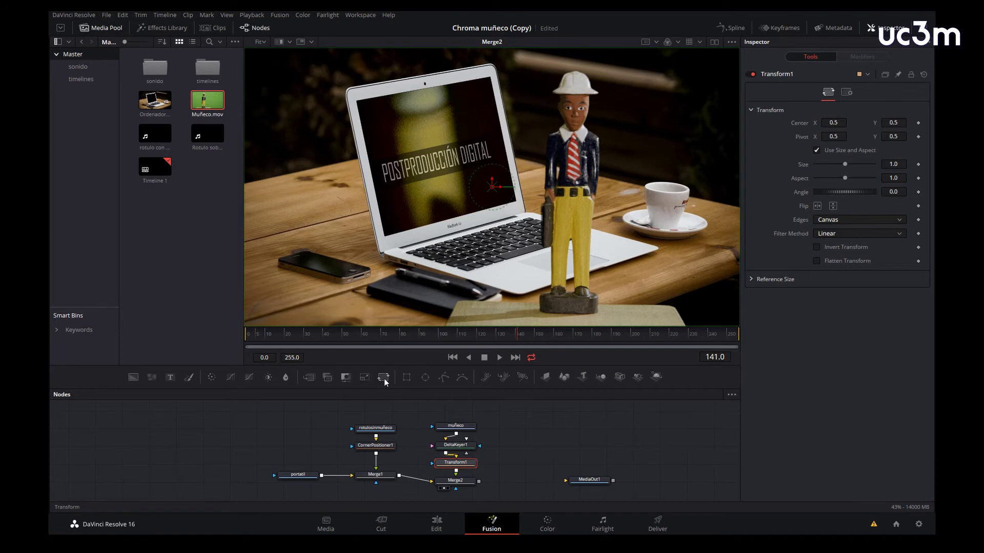
{"action": "left_click_drag", "start_coordinate": [520, 339], "coordinate": [248, 342]}
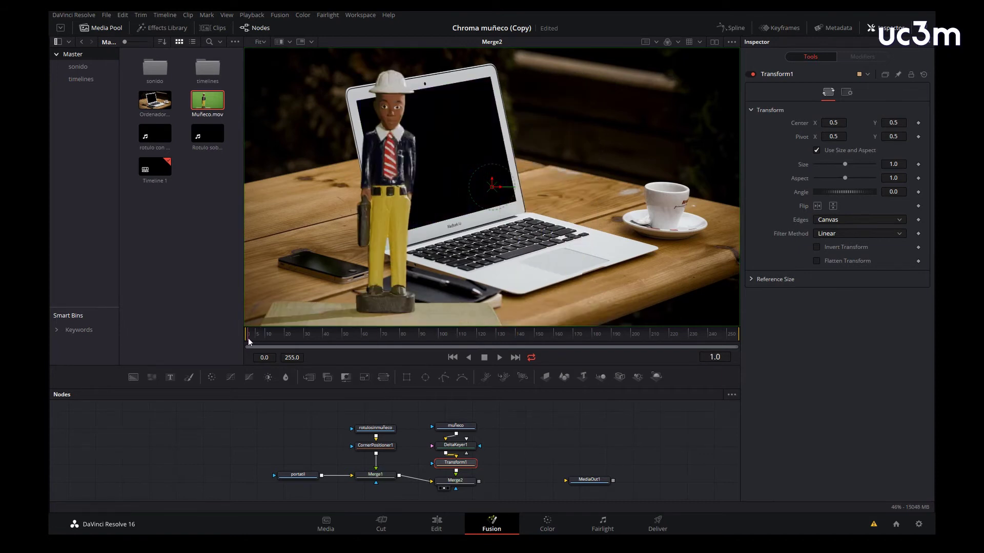
{"action": "left_click_drag", "start_coordinate": [492, 186], "coordinate": [399, 212]}
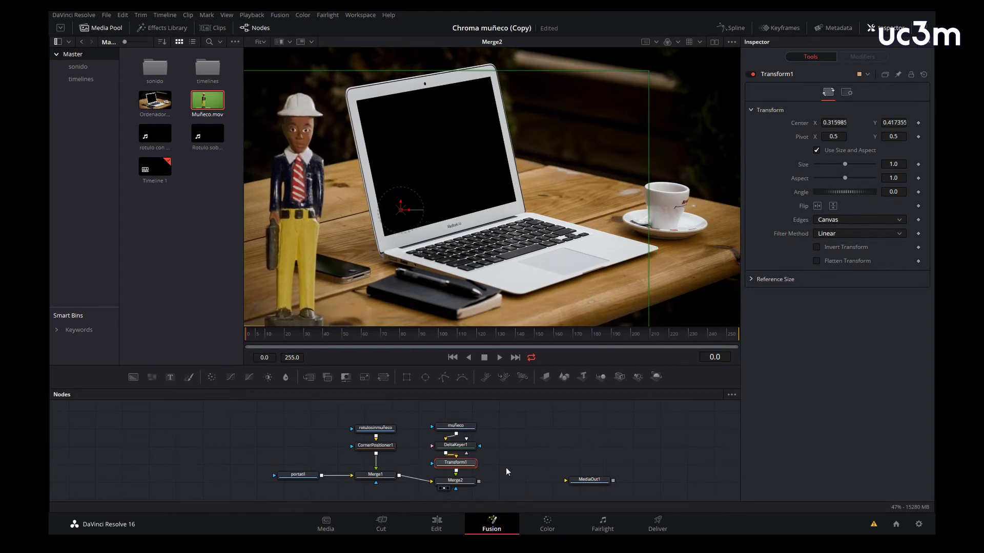
{"action": "left_click_drag", "start_coordinate": [479, 482], "coordinate": [589, 482]}
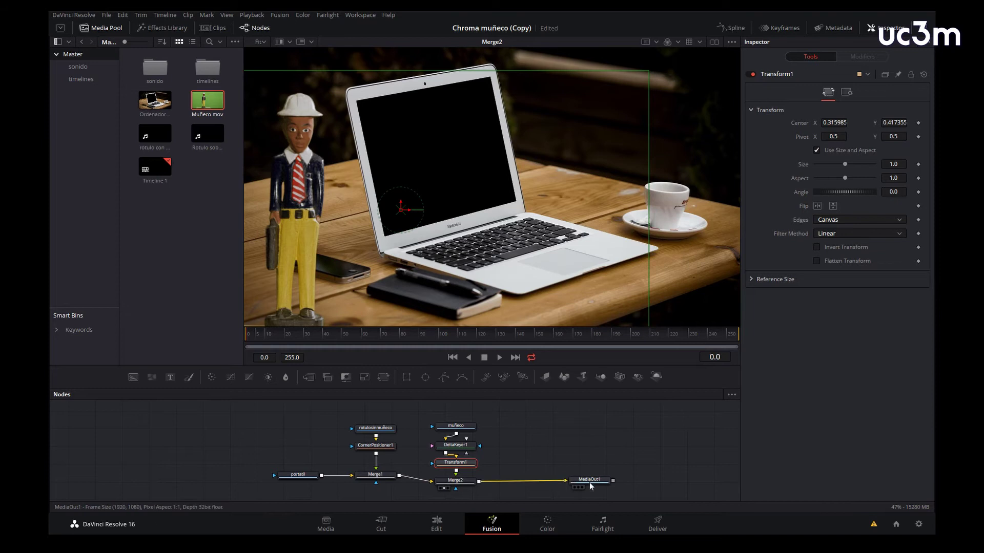
Play the final output, stop at frame 82, and nudge the doll's centre to 0.313, 0.407.
{"action": "left_click", "coordinate": [577, 487]}
{"action": "key", "text": "space"}
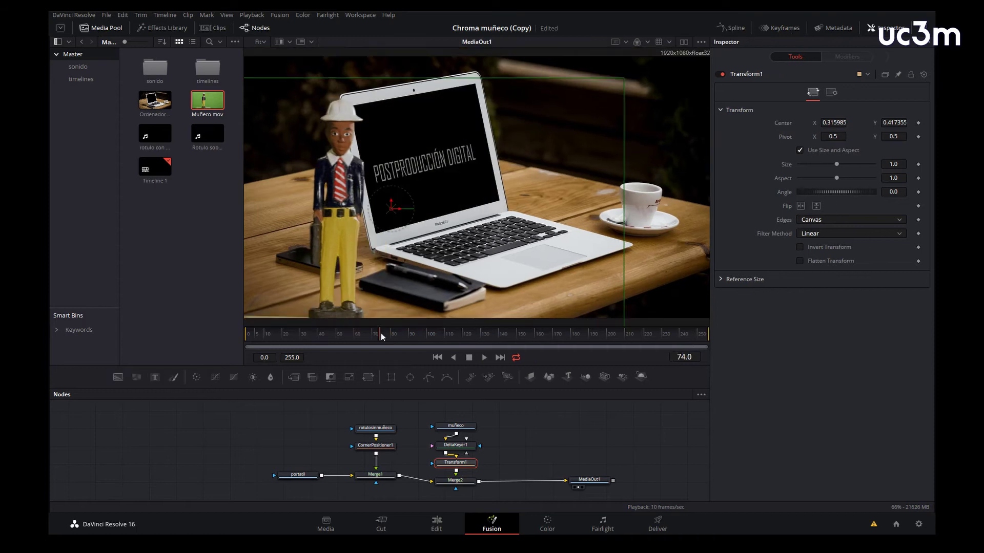
{"action": "left_click_drag", "start_coordinate": [380, 333], "coordinate": [392, 334]}
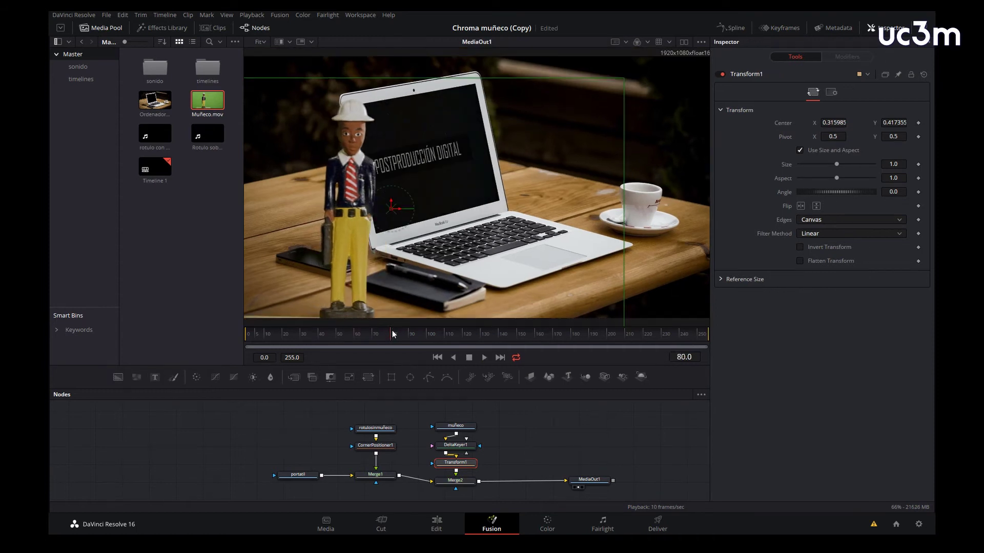
{"action": "left_click_drag", "start_coordinate": [392, 330], "coordinate": [395, 330]}
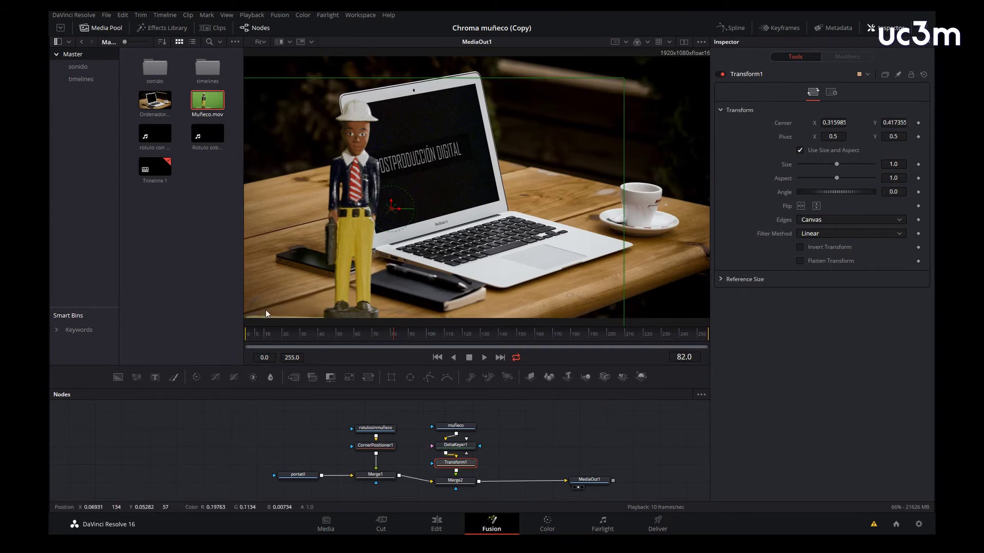
{"action": "scroll", "coordinate": [272, 195], "scroll_direction": "down", "scroll_amount": 1}
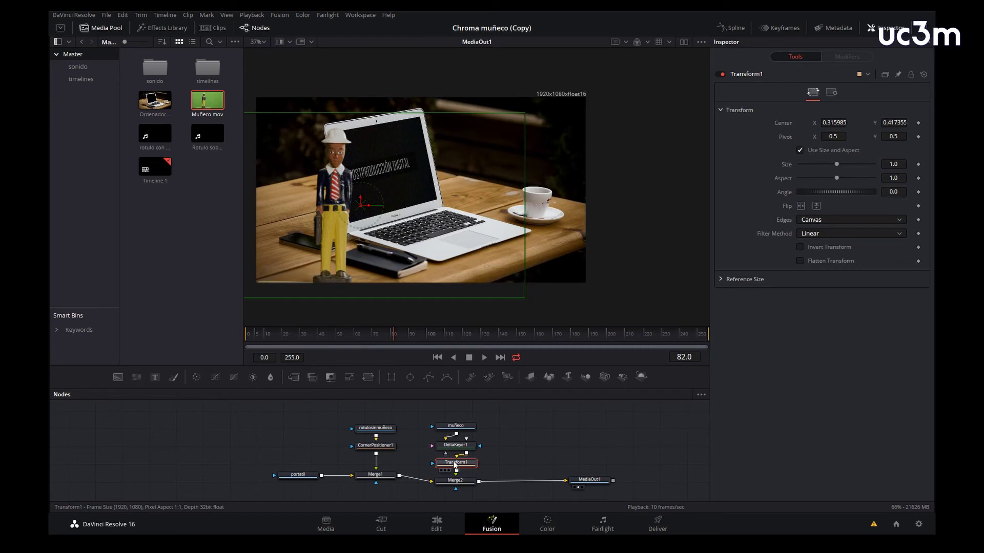
{"action": "left_click_drag", "start_coordinate": [361, 206], "coordinate": [360, 207]}
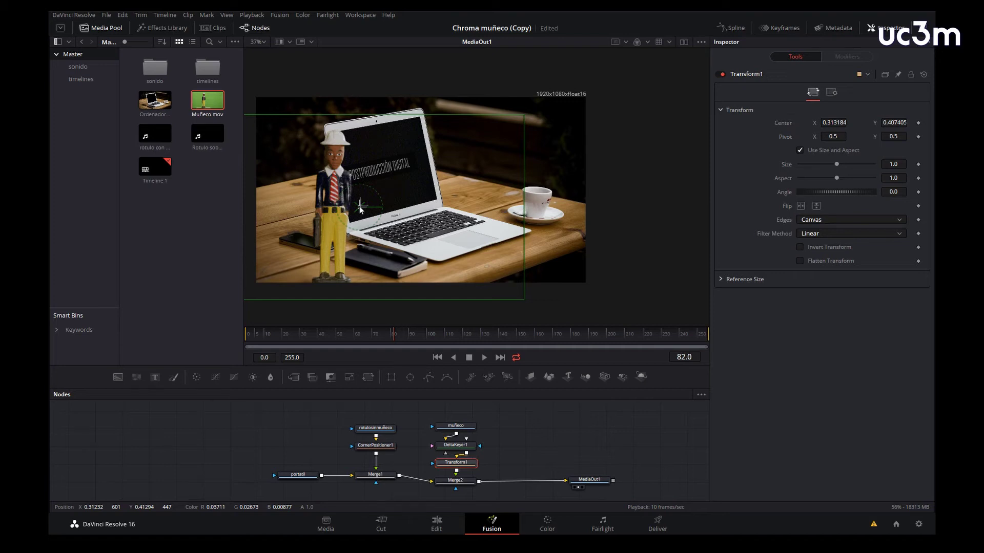
Keyframe Merge2's Apply Mode at Normal on frame 82, then step to frame 83.
{"action": "left_click", "coordinate": [459, 481]}
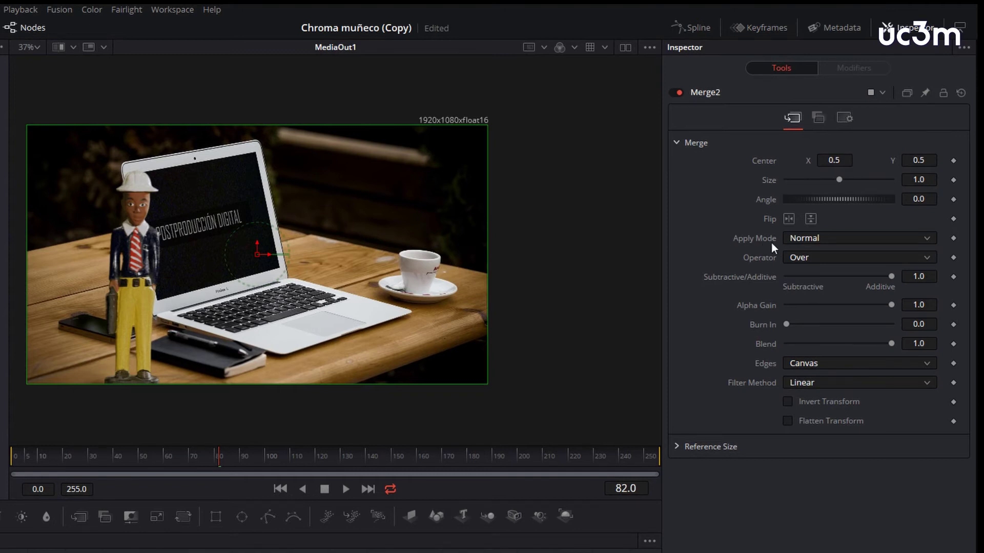
{"action": "left_click", "coordinate": [927, 238]}
{"action": "scroll", "coordinate": [894, 297], "scroll_direction": "down", "scroll_amount": 1}
{"action": "scroll", "coordinate": [892, 310], "scroll_direction": "down", "scroll_amount": 2}
{"action": "scroll", "coordinate": [884, 323], "scroll_direction": "down", "scroll_amount": 2}
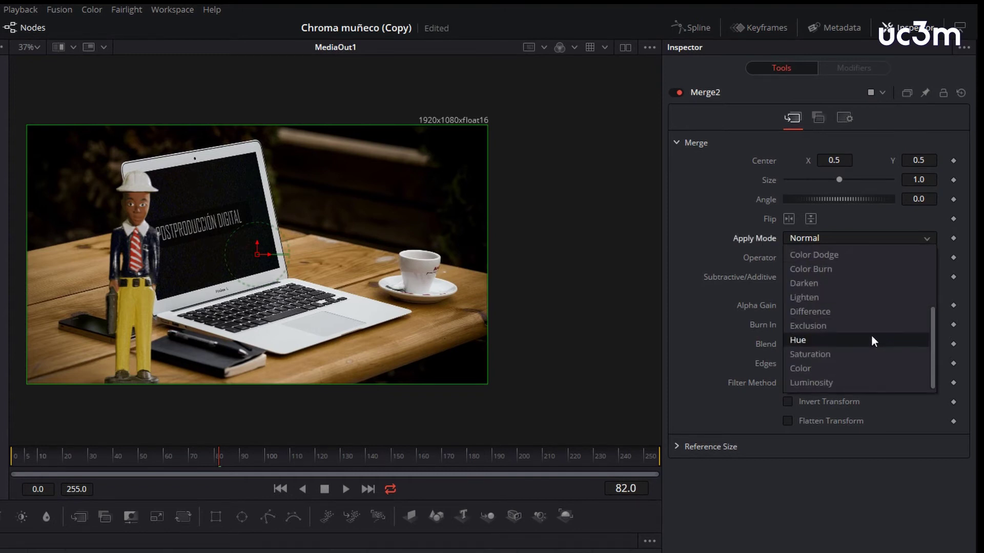
{"action": "scroll", "coordinate": [855, 336], "scroll_direction": "up", "scroll_amount": 3}
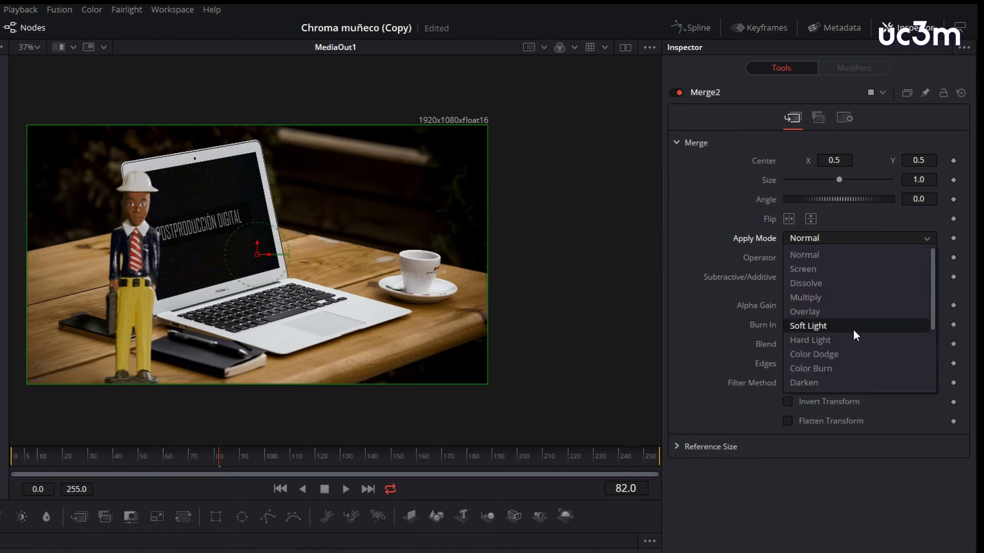
{"action": "left_click", "coordinate": [854, 254]}
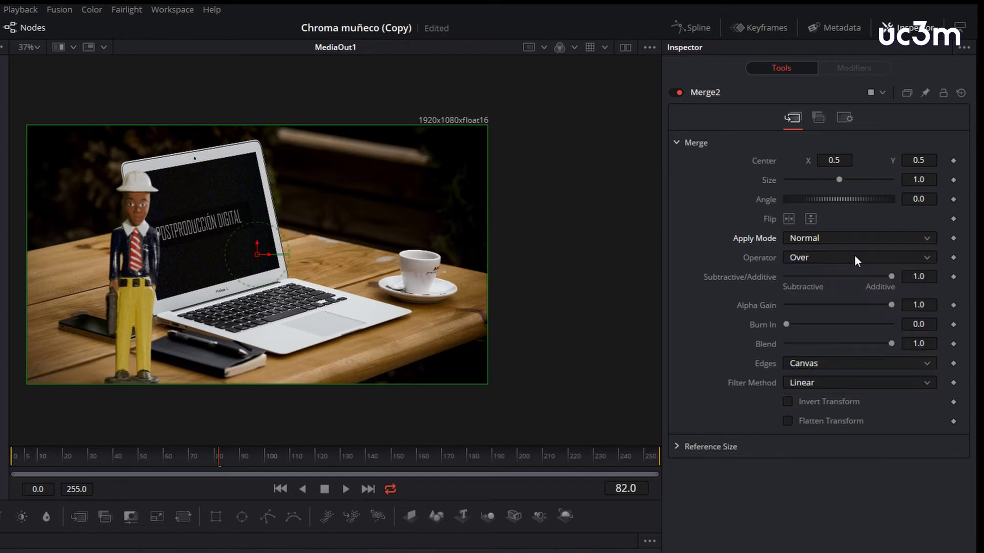
{"action": "left_click", "coordinate": [953, 239]}
{"action": "key", "text": "Right"}
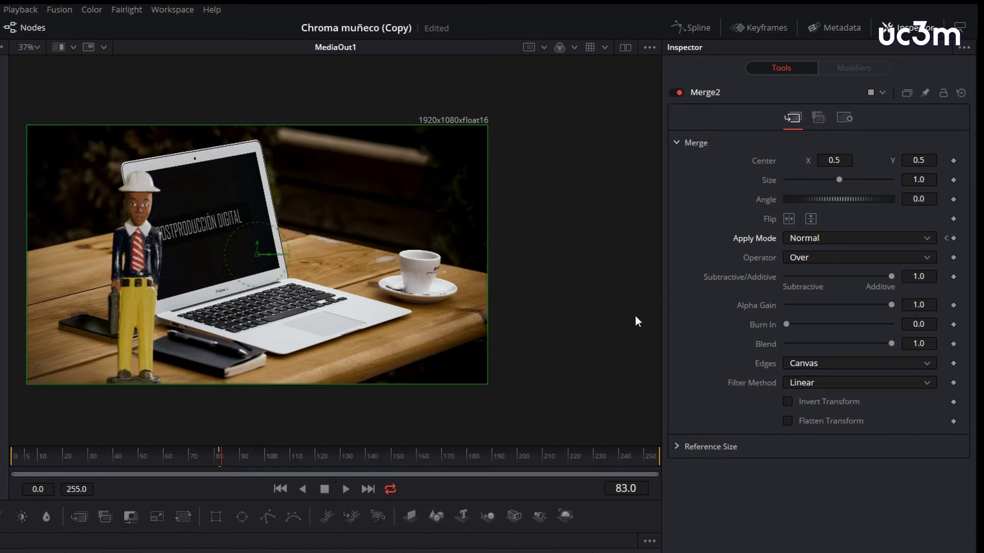
Key Merge2's blend mode to Screen at frame 83, Multiply at 84 and Overlay at 85.
{"action": "left_click", "coordinate": [859, 237]}
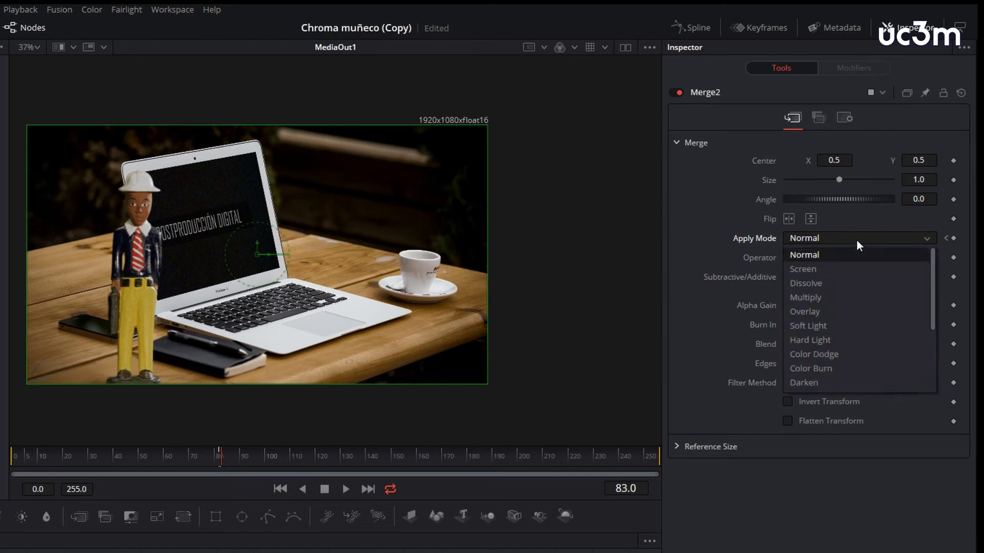
{"action": "left_click", "coordinate": [835, 269]}
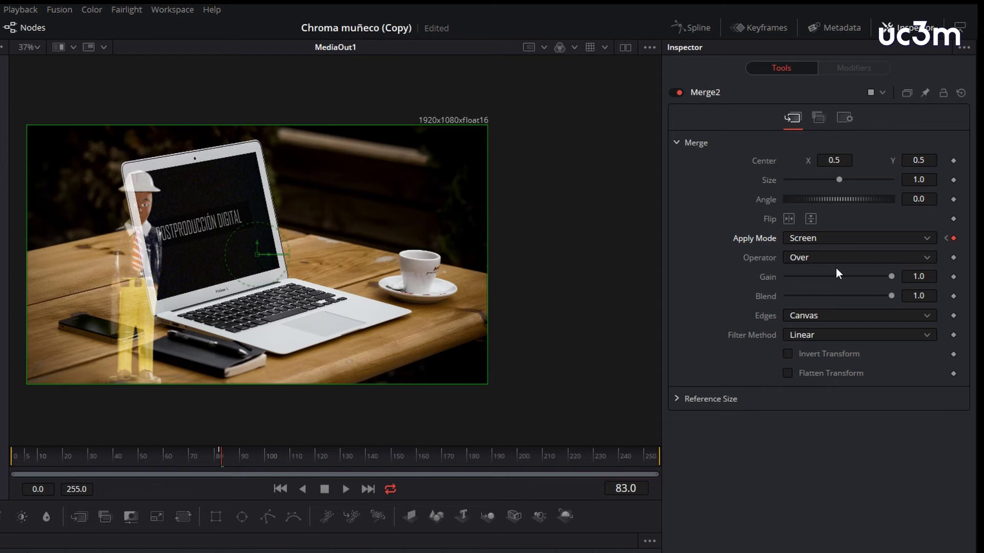
{"action": "key", "text": "Right"}
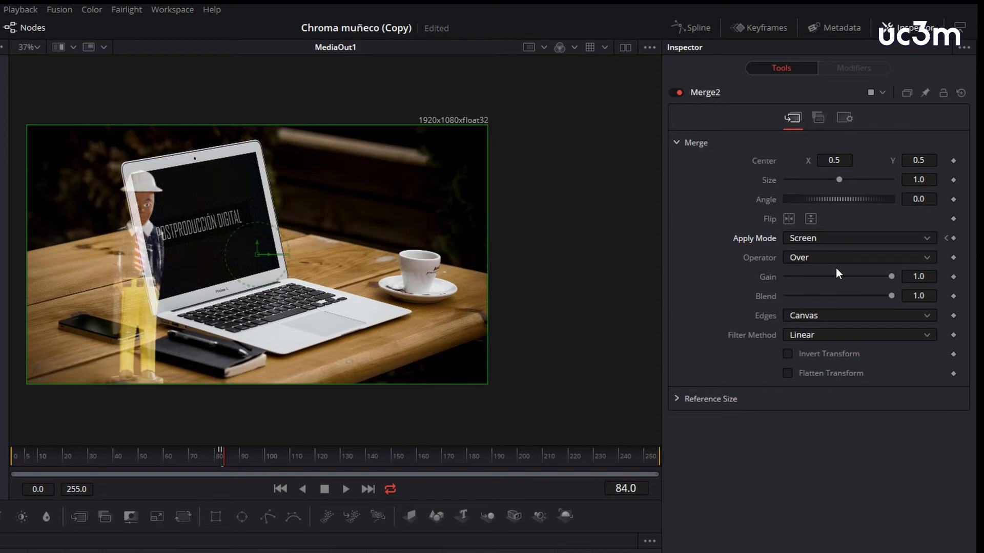
{"action": "left_click", "coordinate": [921, 240]}
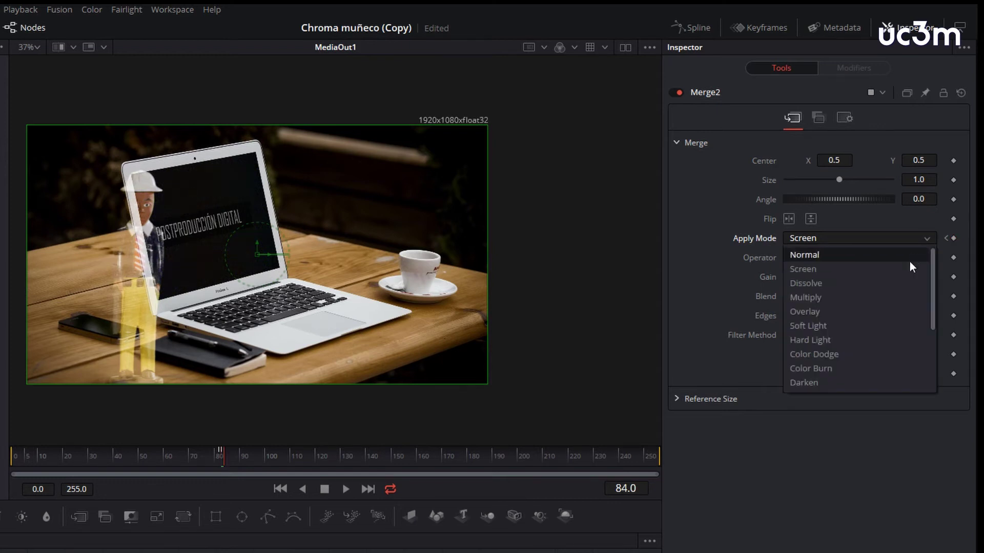
{"action": "left_click", "coordinate": [901, 296]}
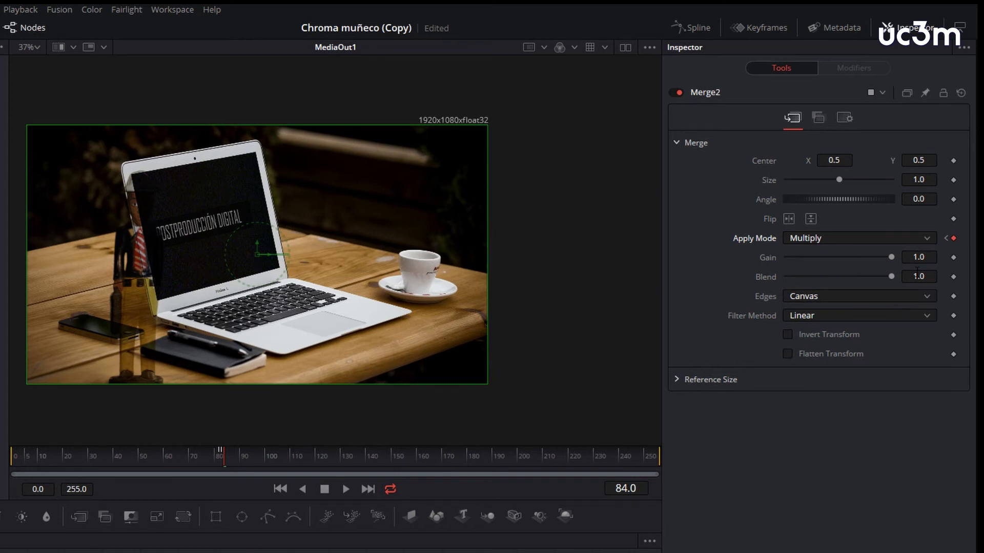
{"action": "key", "text": "Right"}
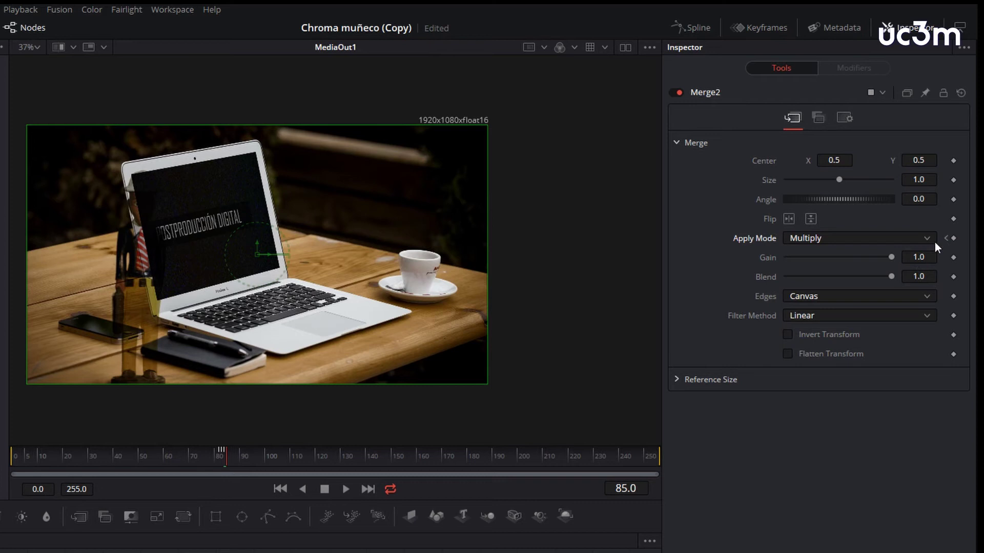
{"action": "left_click", "coordinate": [928, 238]}
{"action": "left_click", "coordinate": [897, 312]}
{"action": "key", "text": "Right"}
Key the blend mode back to Normal at frame 86, then Color Burn at 87 and Darken at 88.
{"action": "left_click", "coordinate": [927, 238]}
{"action": "left_click", "coordinate": [893, 257]}
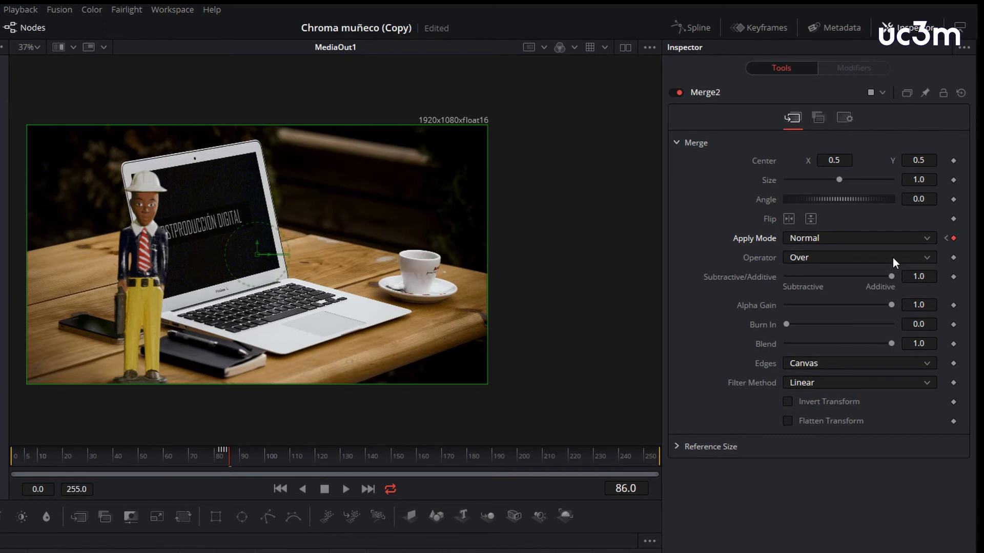
{"action": "key", "text": "Right"}
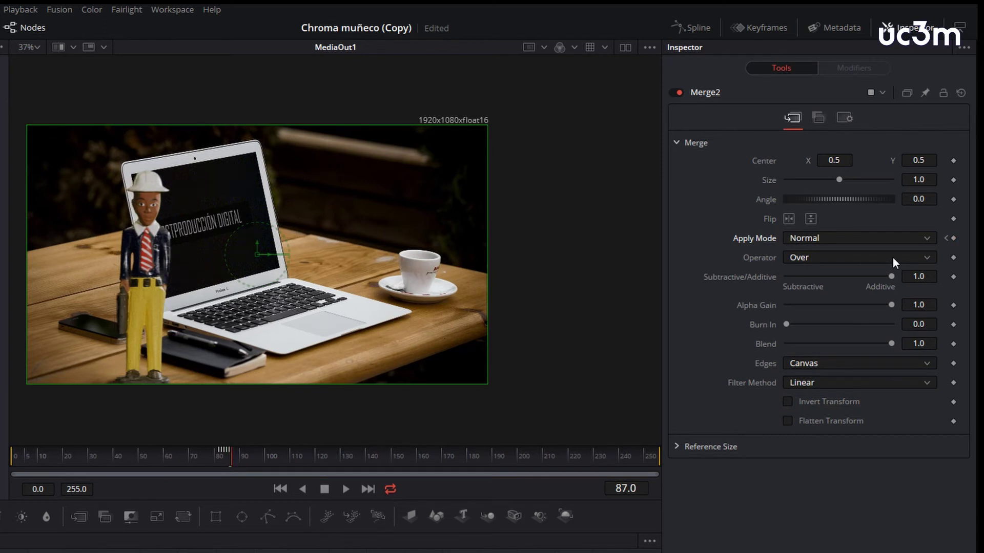
{"action": "left_click", "coordinate": [928, 238]}
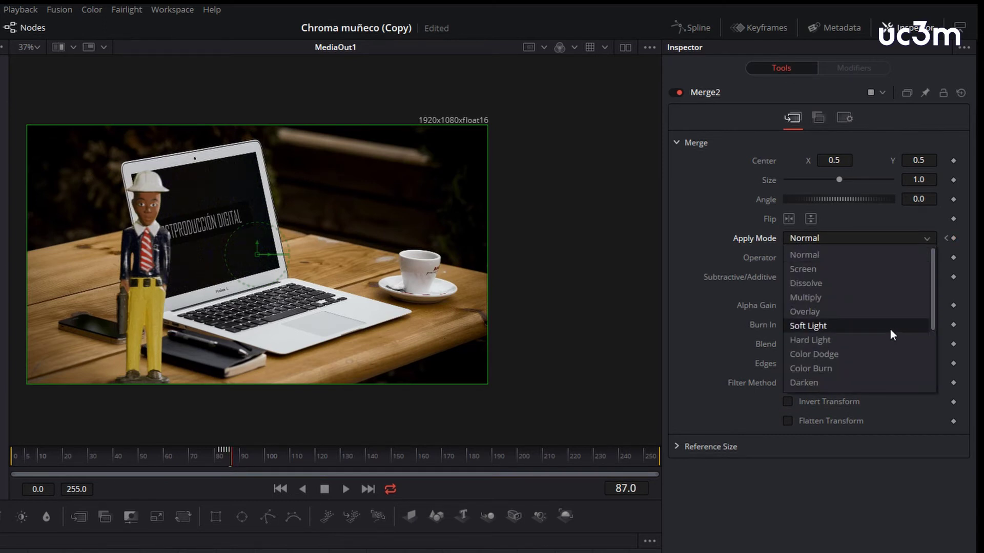
{"action": "scroll", "coordinate": [880, 367], "scroll_direction": "down", "scroll_amount": 3}
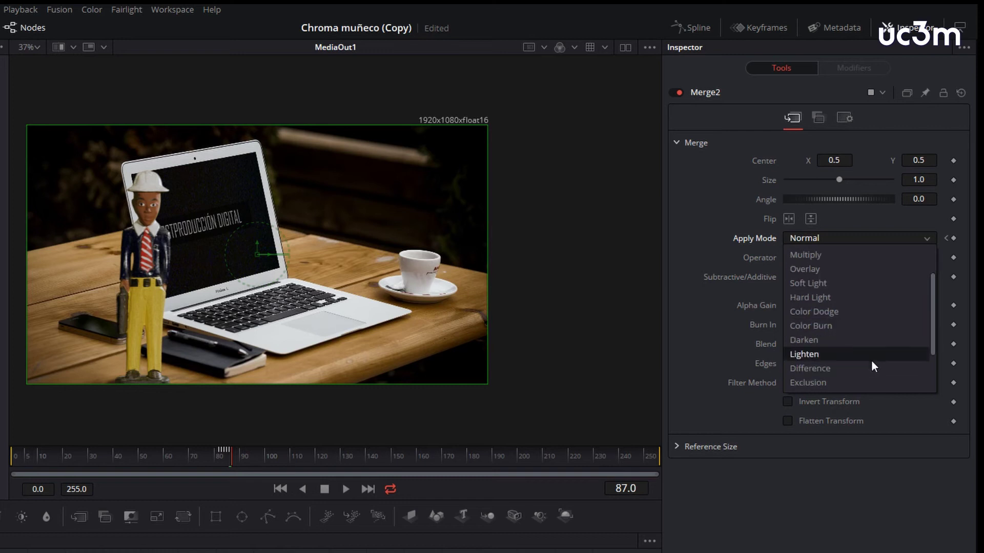
{"action": "left_click", "coordinate": [863, 330]}
{"action": "key", "text": "Right"}
{"action": "left_click", "coordinate": [861, 239]}
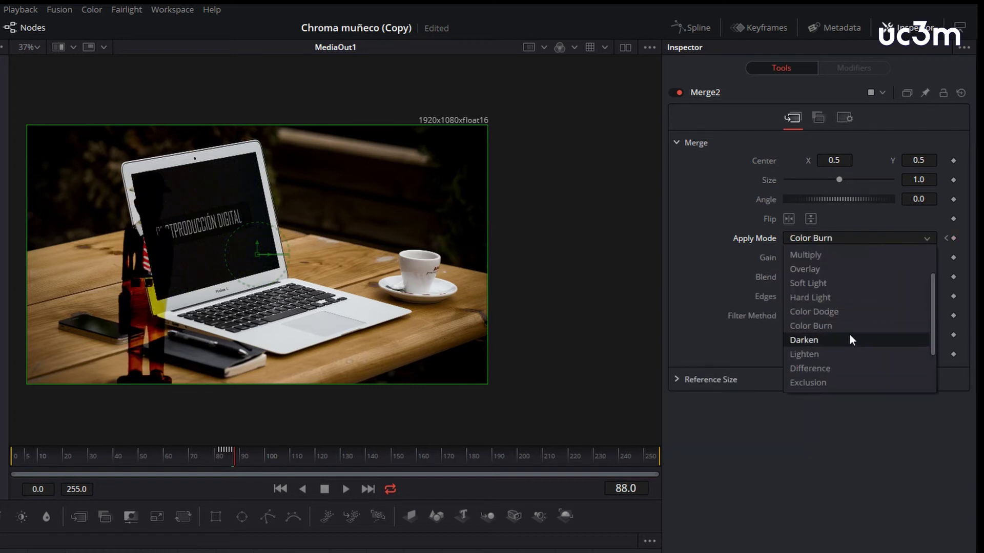
{"action": "left_click", "coordinate": [849, 333]}
{"action": "key", "text": "Right"}
Key the blend mode to Normal at frame 89 and Saturation at frame 90.
{"action": "left_click", "coordinate": [886, 238]}
{"action": "scroll", "coordinate": [932, 281], "scroll_direction": "up", "scroll_amount": 3}
{"action": "left_click", "coordinate": [854, 252]}
{"action": "key", "text": "Right"}
{"action": "left_click", "coordinate": [861, 238]}
{"action": "scroll", "coordinate": [871, 339], "scroll_direction": "down", "scroll_amount": 3}
{"action": "scroll", "coordinate": [835, 368], "scroll_direction": "down", "scroll_amount": 3}
{"action": "left_click", "coordinate": [830, 368]}
{"action": "key", "text": "Right"}
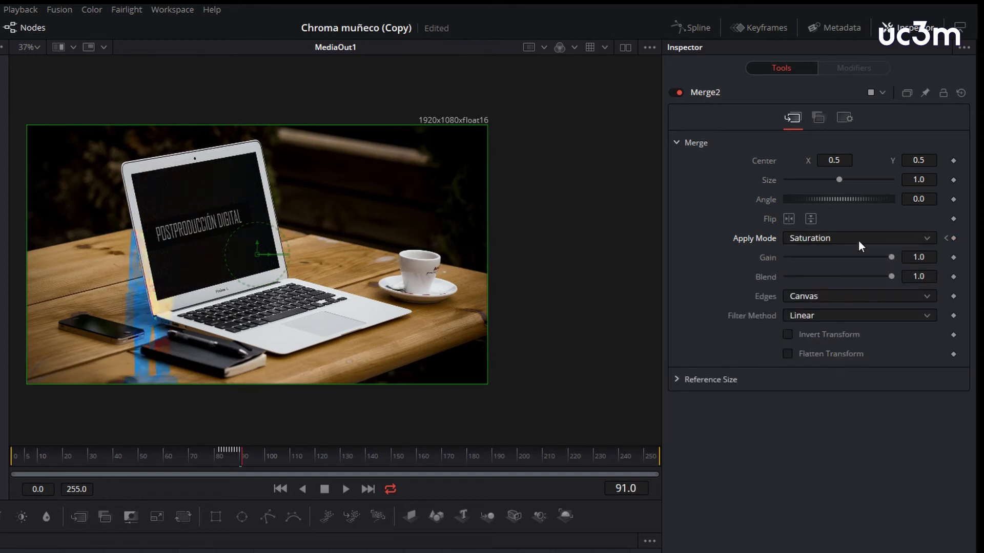
Key the blend mode to Exclusion at frame 91 and back to Normal at frame 92.
{"action": "left_click", "coordinate": [859, 240]}
{"action": "left_click", "coordinate": [814, 382]}
{"action": "left_click", "coordinate": [858, 237]}
{"action": "left_click", "coordinate": [814, 340]}
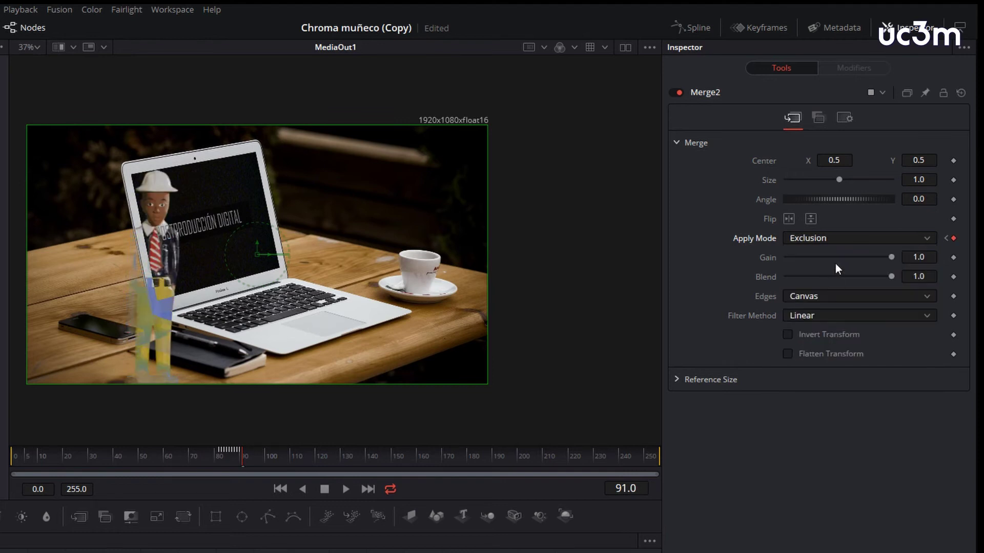
{"action": "key", "text": "Right"}
{"action": "left_click", "coordinate": [855, 238]}
{"action": "scroll", "coordinate": [930, 290], "scroll_direction": "up", "scroll_amount": 3}
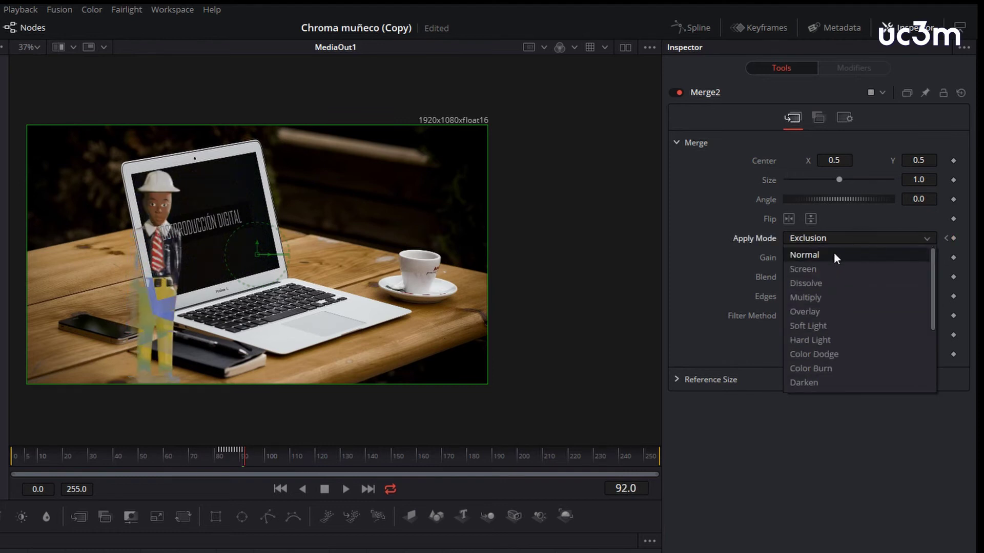
{"action": "left_click", "coordinate": [834, 255]}
Review the keyed blend changes from frame 81 and add a keyframe on Merge2's Center.
{"action": "key", "text": "Left"}
{"action": "key", "text": "Left"}
{"action": "key", "text": "Left"}
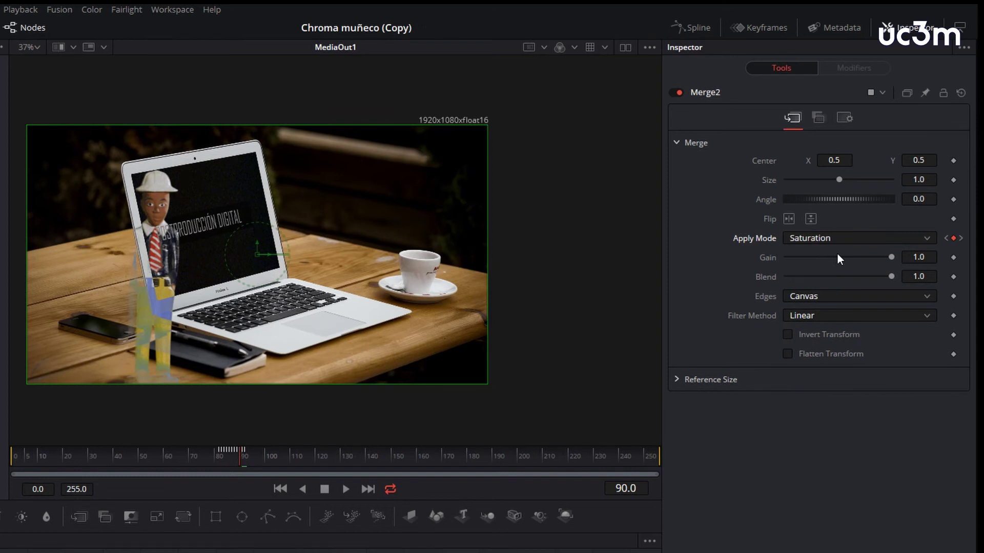
{"action": "key", "text": "Left"}
{"action": "key", "text": "Left"}
{"action": "key", "text": "Left"}
{"action": "key", "text": "Left"}
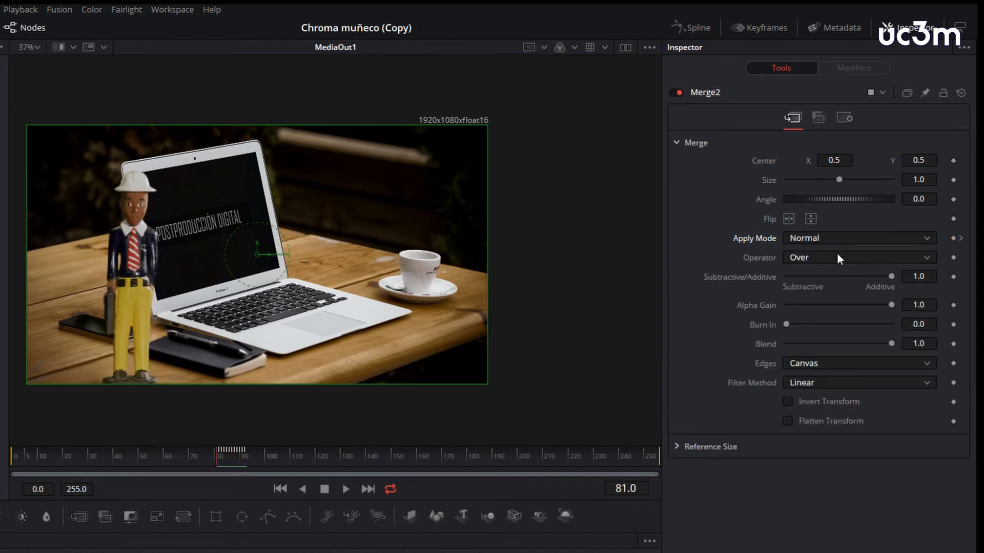
{"action": "key", "text": "Right"}
{"action": "key", "text": "Right"}
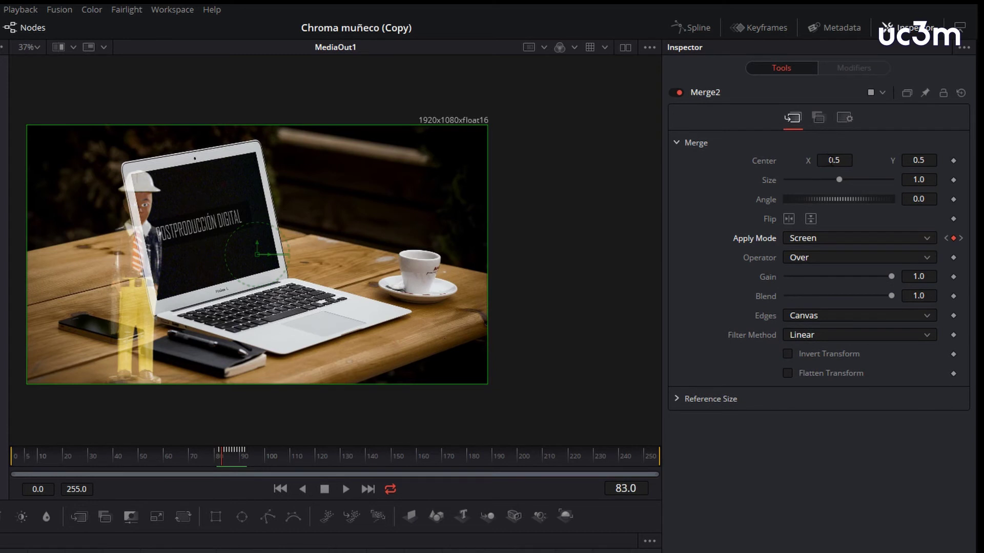
{"action": "left_click", "coordinate": [953, 160]}
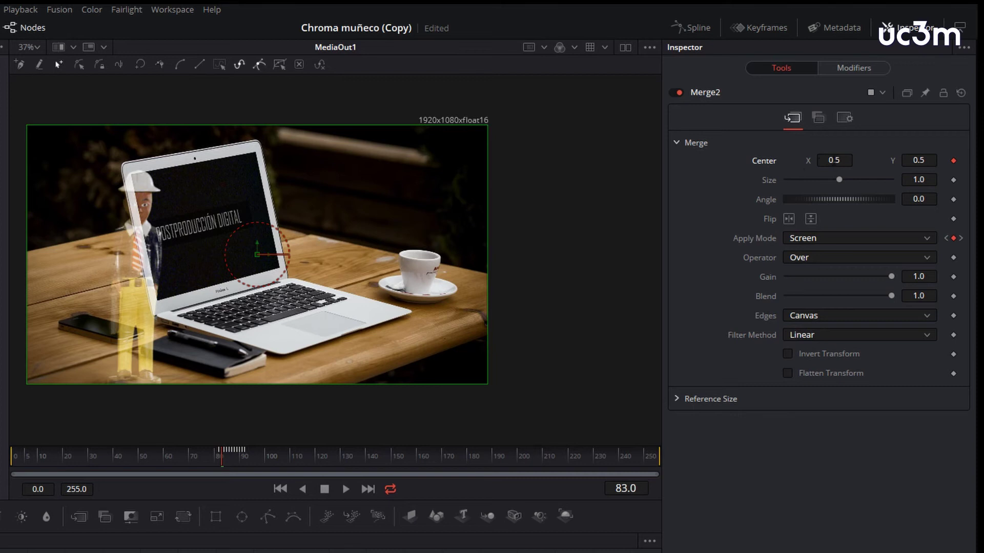
Shift Merge2's Center X to 0.503, step through the flicker frames, and play the glitch from frame 74.
{"action": "left_click_drag", "start_coordinate": [835, 161], "coordinate": [840, 161]}
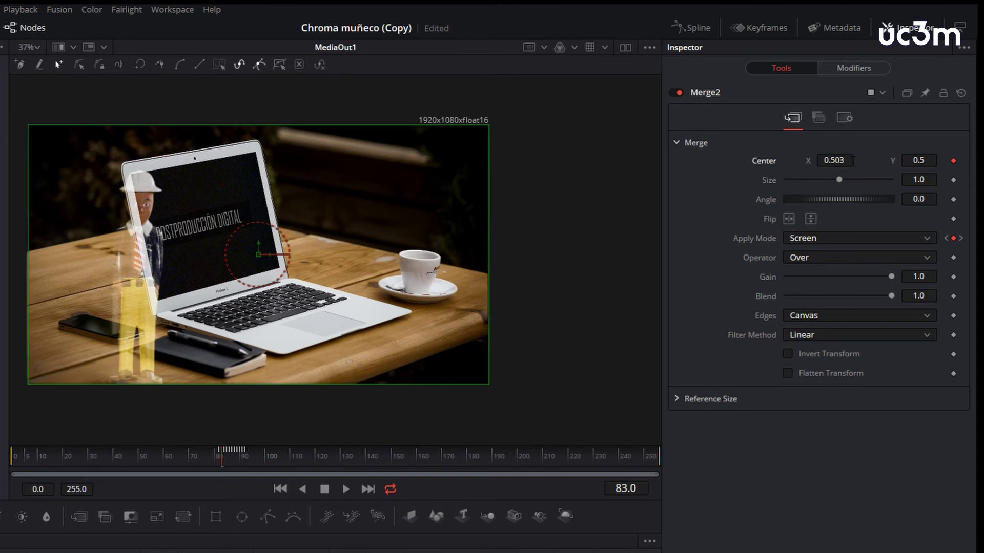
{"action": "key", "text": "Right"}
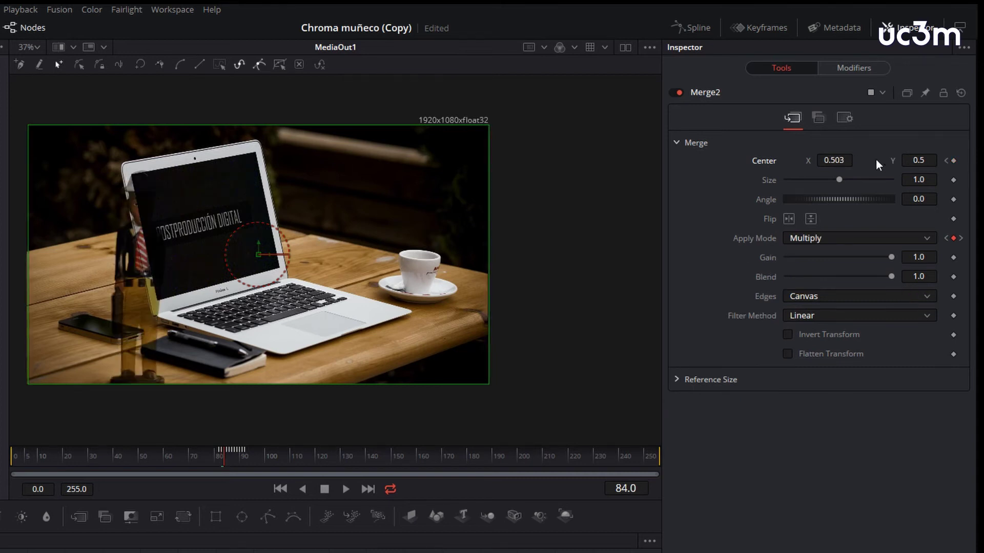
{"action": "key", "text": "Right"}
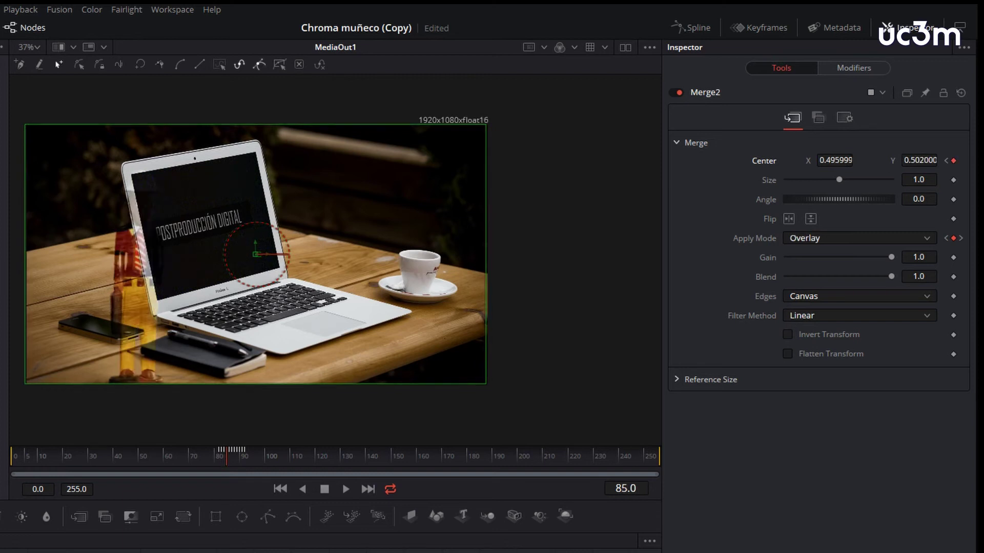
{"action": "key", "text": "Right"}
{"action": "key", "text": "Right"}
{"action": "key", "text": "Right"}
{"action": "key", "text": "Right"}
{"action": "key", "text": "Right"}
{"action": "key", "text": "Right"}
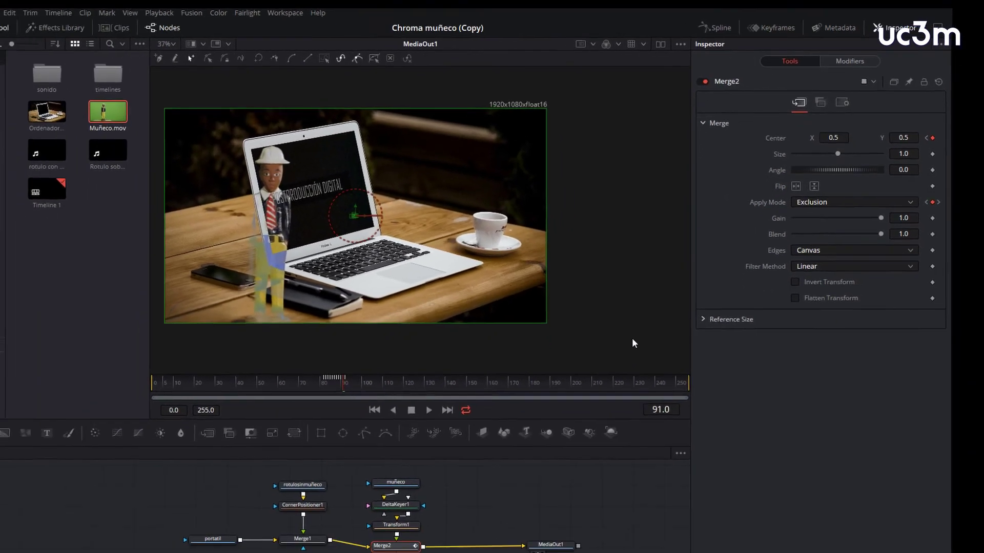
{"action": "key", "text": "Right"}
{"action": "key", "text": "Right"}
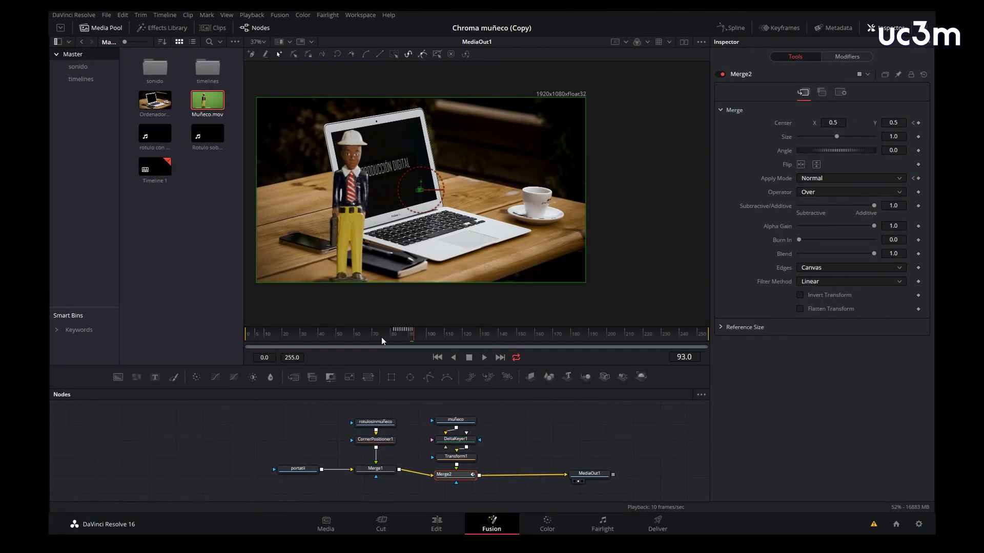
{"action": "left_click", "coordinate": [381, 338]}
{"action": "key", "text": "space"}
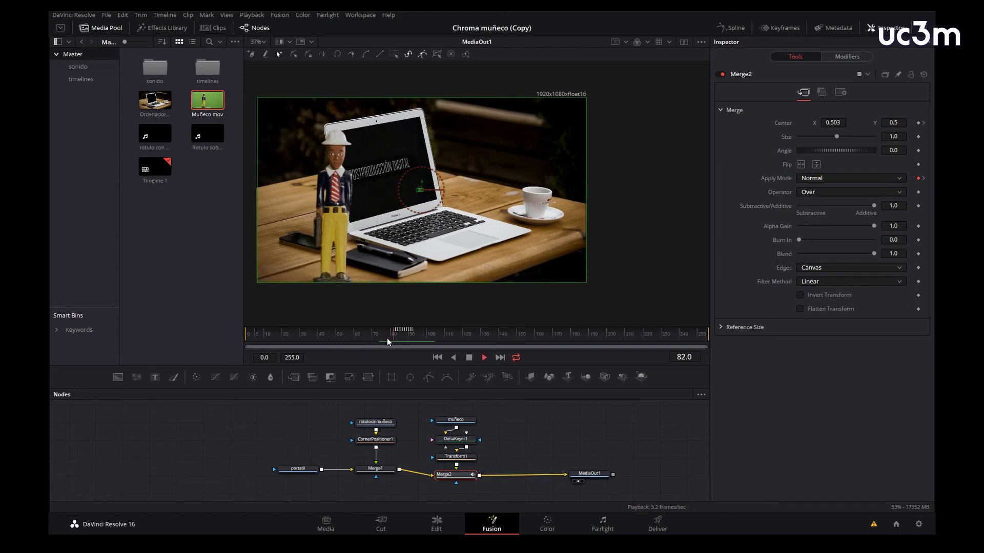
{"action": "left_click", "coordinate": [438, 522]}
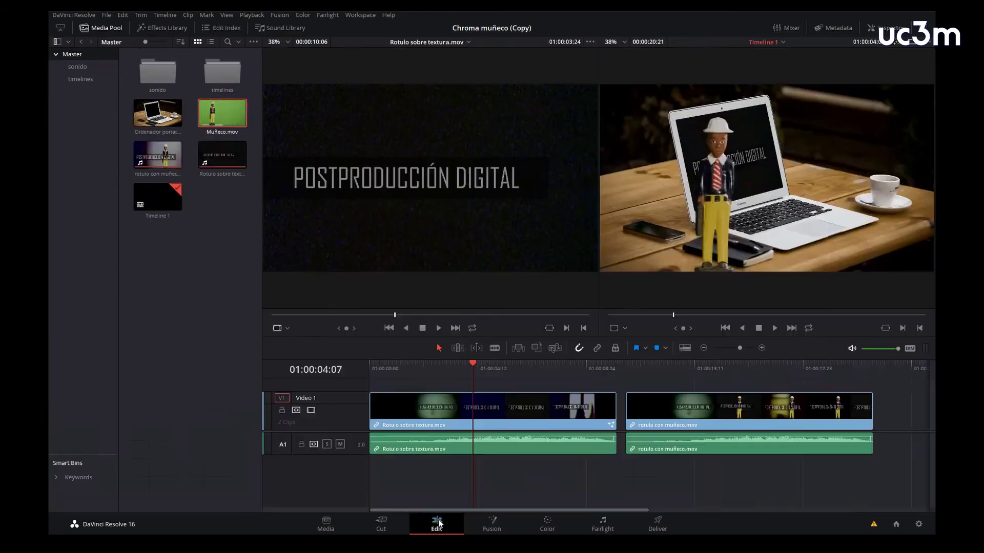
Trim the first V1 title clip so it ends at the playhead.
{"action": "left_click", "coordinate": [472, 364]}
{"action": "left_click_drag", "start_coordinate": [471, 364], "coordinate": [459, 362]}
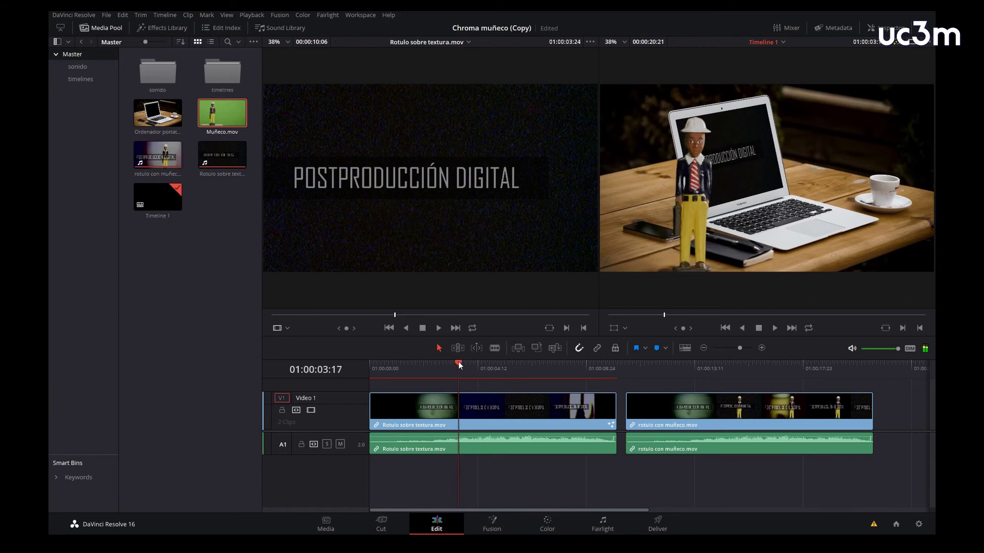
{"action": "left_click_drag", "start_coordinate": [614, 408], "coordinate": [453, 417]}
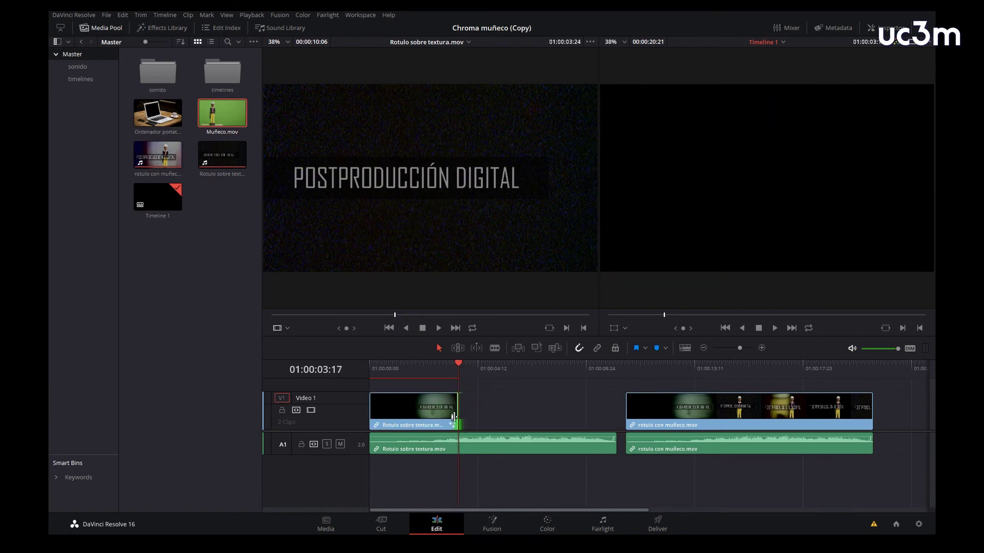
Add two Walkie Talkie sounds from the sonido bin onto new tracks A2 and A3 at the cut.
{"action": "double_click", "coordinate": [161, 79]}
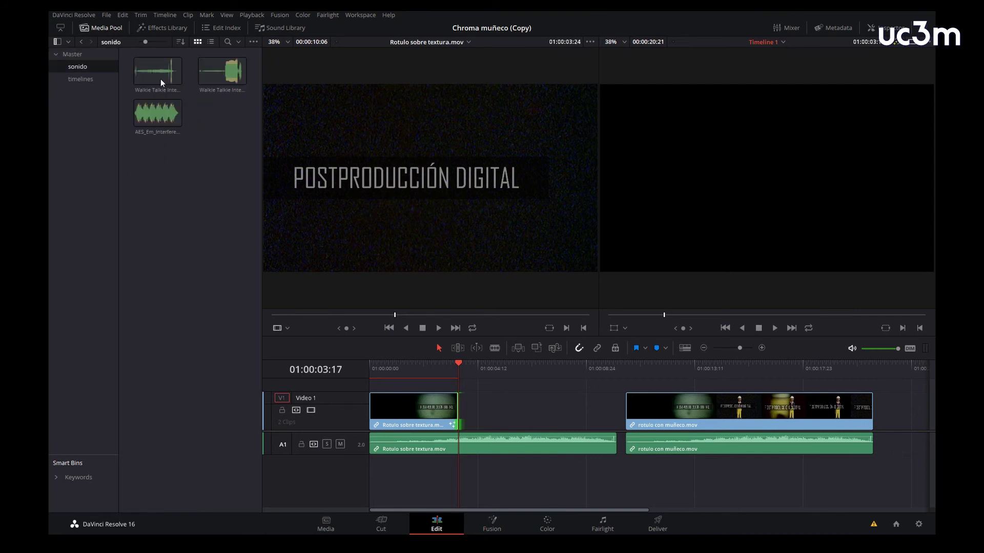
{"action": "left_click_drag", "start_coordinate": [222, 72], "coordinate": [430, 473]}
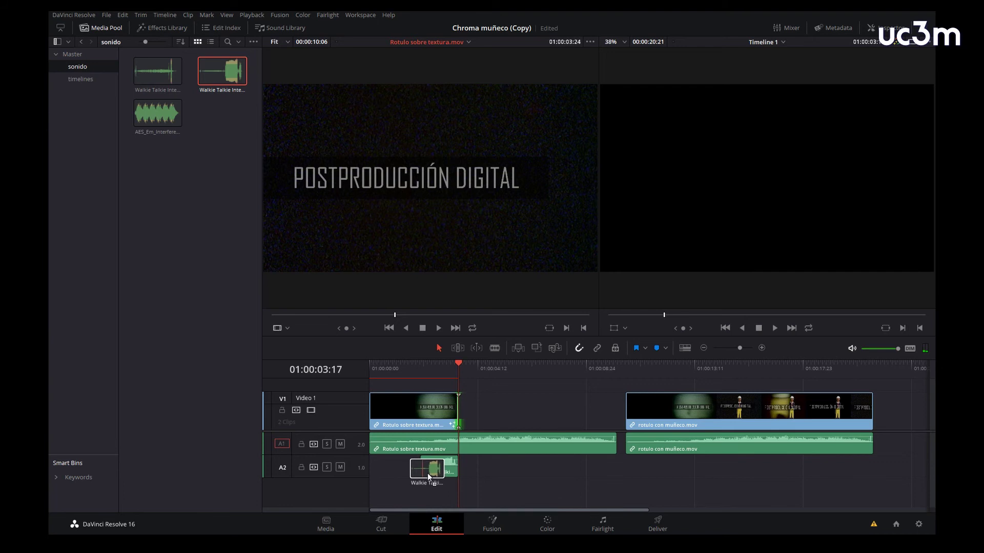
{"action": "left_click_drag", "start_coordinate": [430, 474], "coordinate": [428, 473]}
{"action": "left_click_drag", "start_coordinate": [158, 71], "coordinate": [455, 507]}
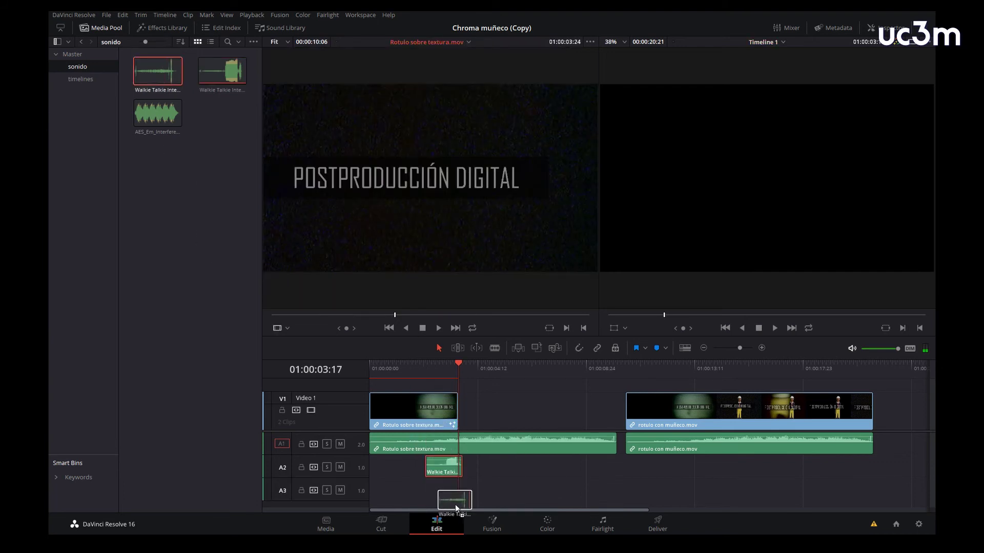
{"action": "left_click_drag", "start_coordinate": [451, 492], "coordinate": [443, 464]}
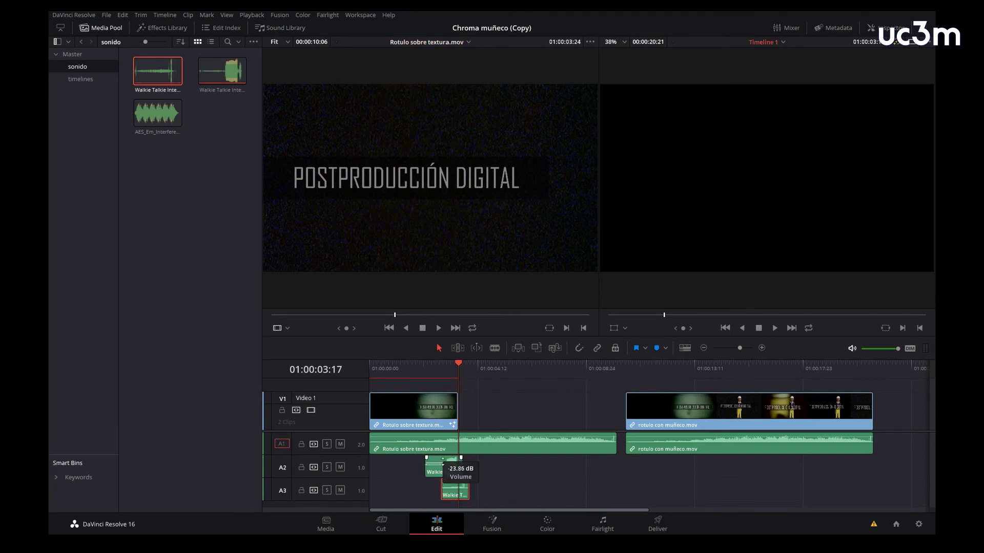
{"action": "mouse_move", "coordinate": [458, 486]}
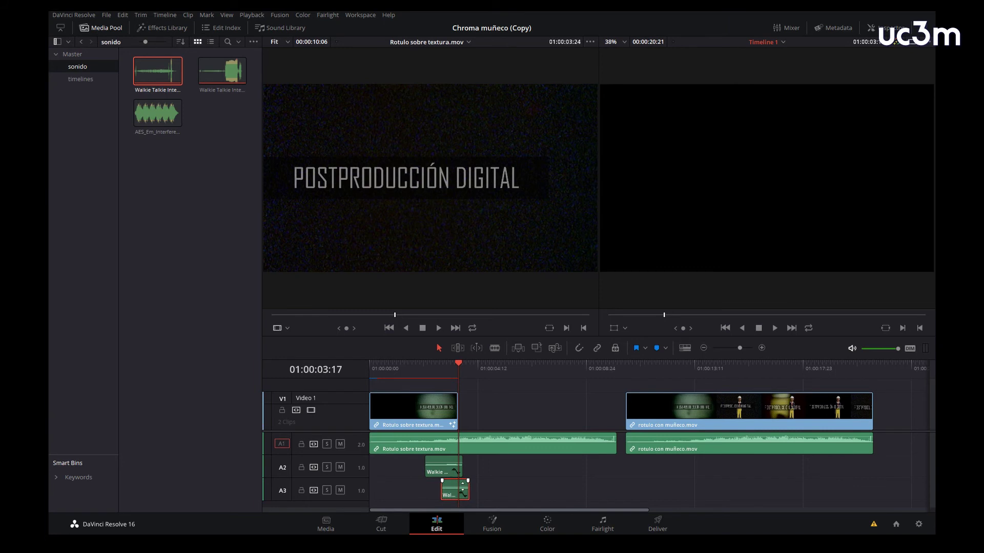
{"action": "left_click", "coordinate": [717, 382]}
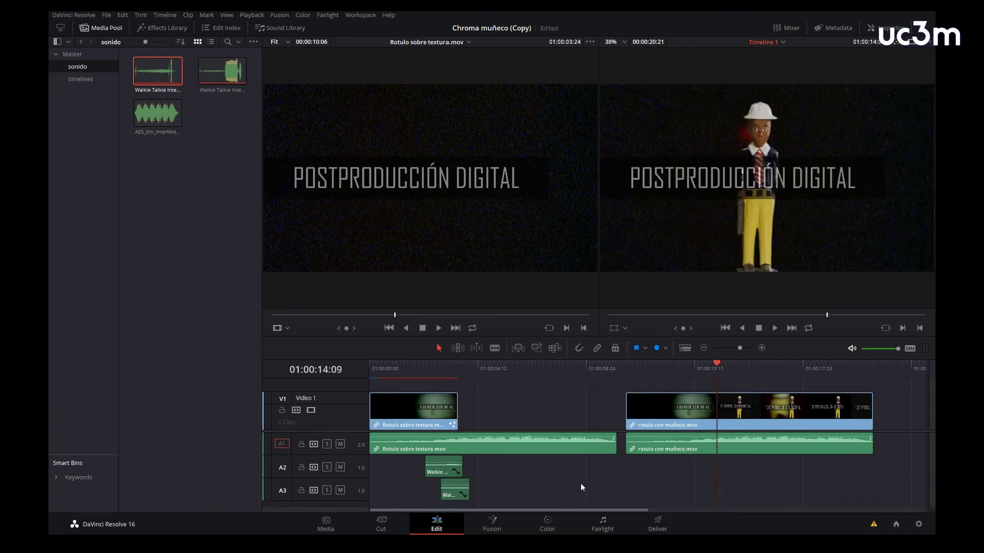
Rename the doll-title clip's MediaIn1 node to 'rotulo' in Fusion, then return to Edit.
{"action": "left_click", "coordinate": [492, 525]}
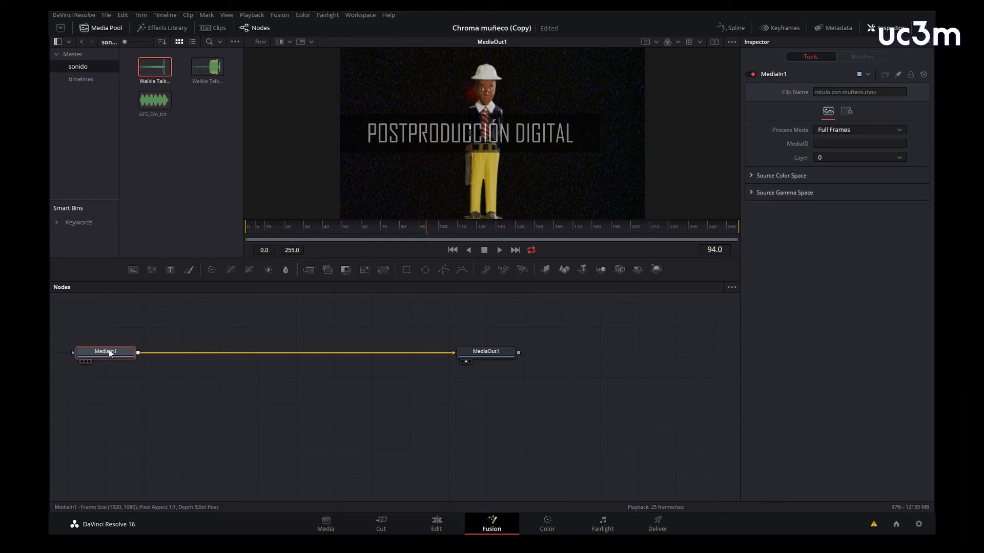
{"action": "mouse_move", "coordinate": [122, 353]}
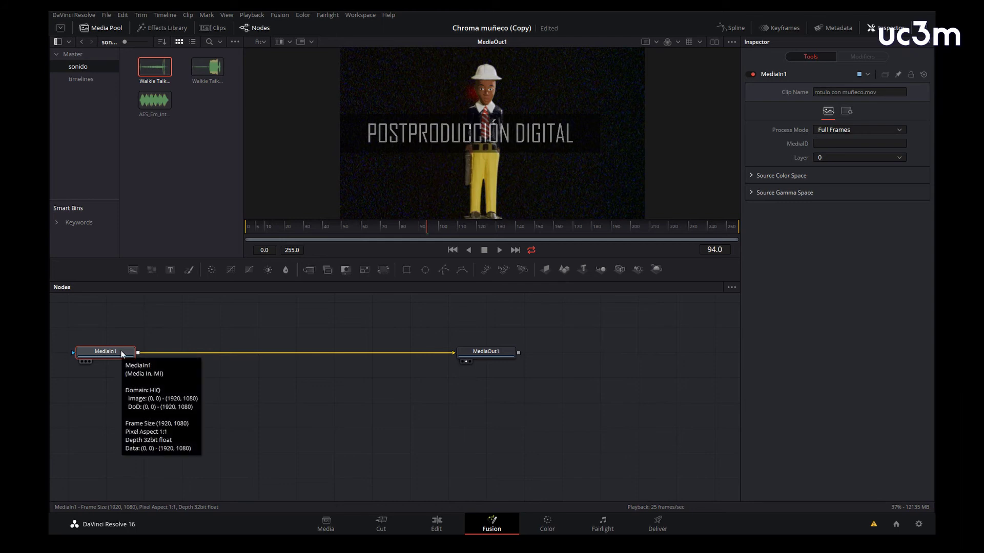
{"action": "key", "text": "F2"}
{"action": "type", "text": "rotulo"}
{"action": "key", "text": "Return"}
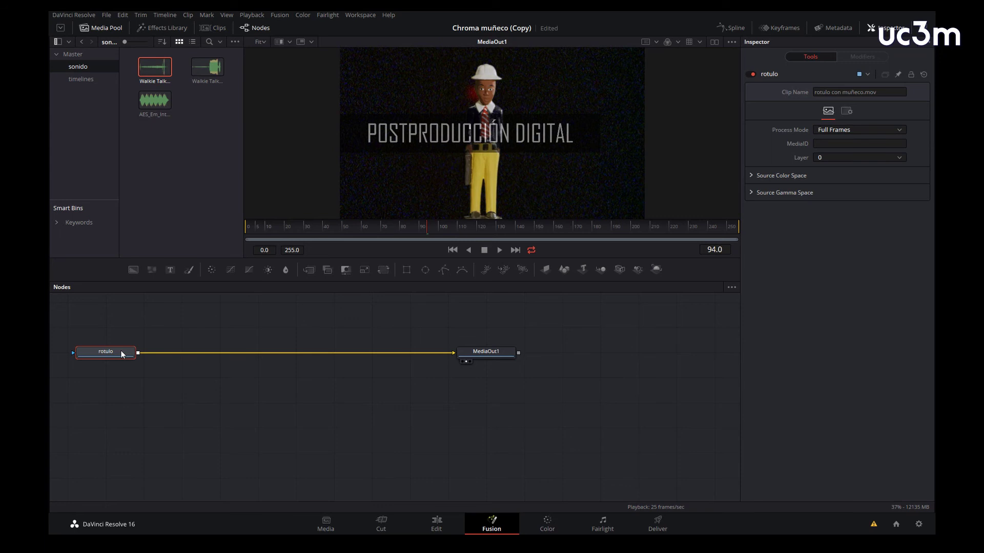
{"action": "left_click_drag", "start_coordinate": [123, 353], "coordinate": [120, 353]}
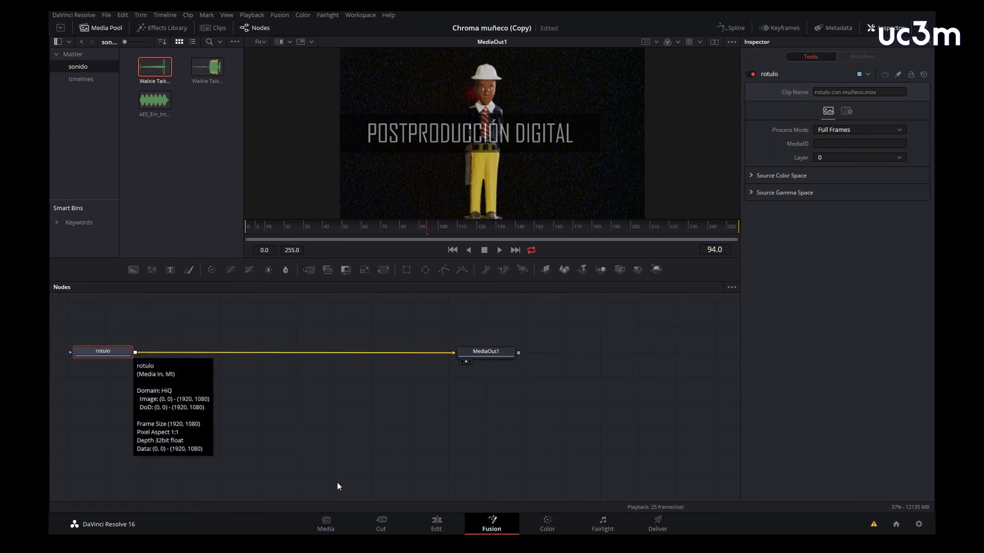
{"action": "left_click", "coordinate": [436, 524]}
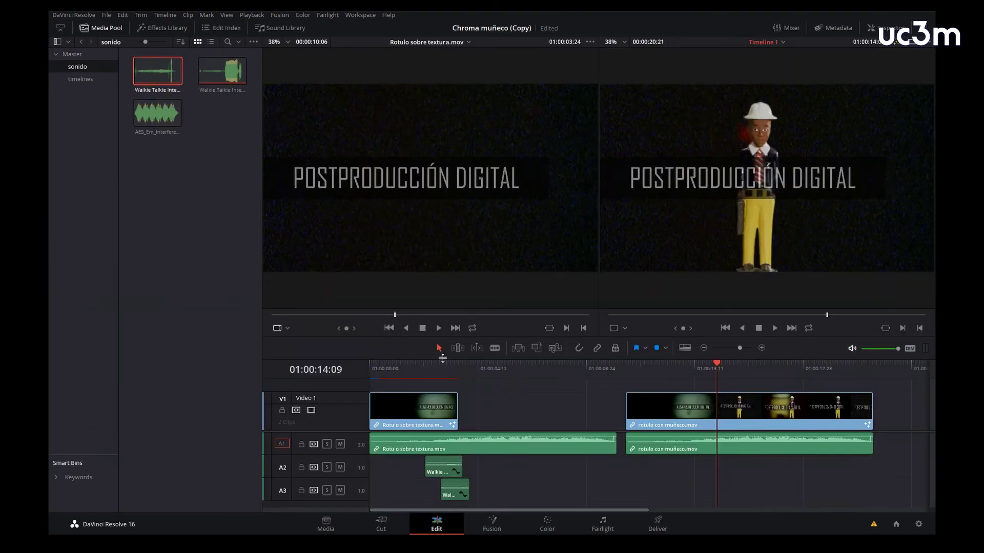
Copy the laptop composite's portatil, CornerPositioner1 and Merge1 nodes into the doll-title clip's graph.
{"action": "left_click", "coordinate": [419, 367]}
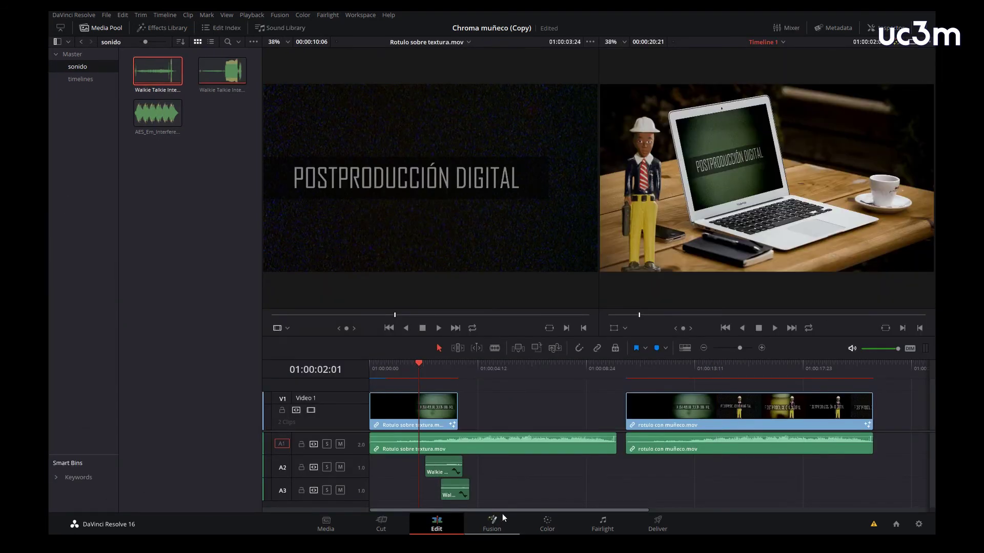
{"action": "left_click", "coordinate": [488, 519]}
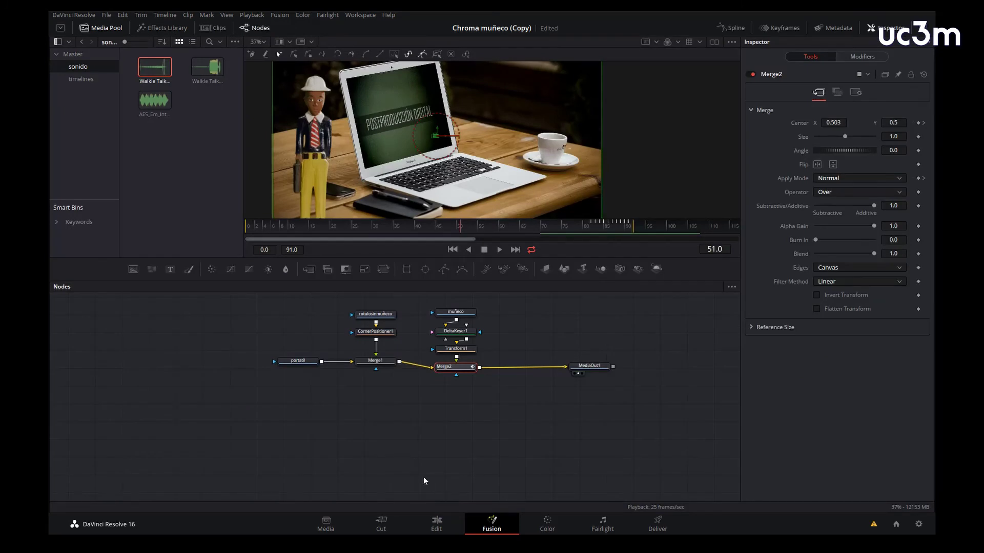
{"action": "left_click_drag", "start_coordinate": [271, 329], "coordinate": [386, 368]}
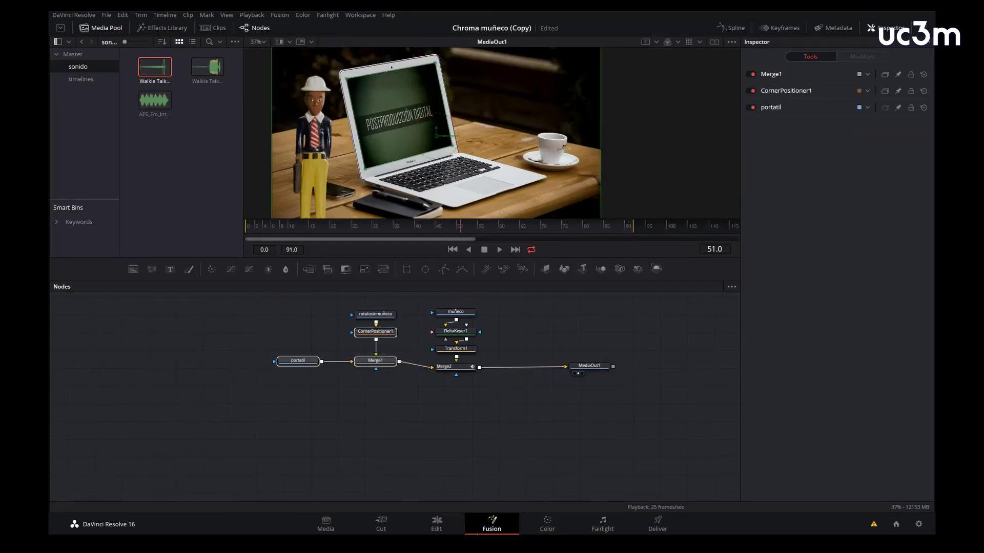
{"action": "left_click", "coordinate": [448, 531]}
{"action": "left_click", "coordinate": [712, 367]}
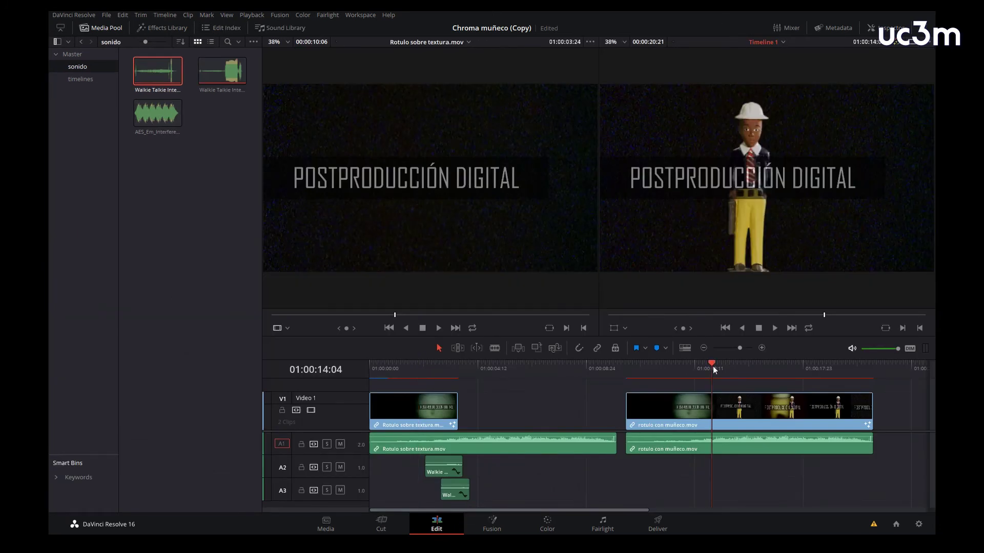
{"action": "left_click", "coordinate": [495, 526]}
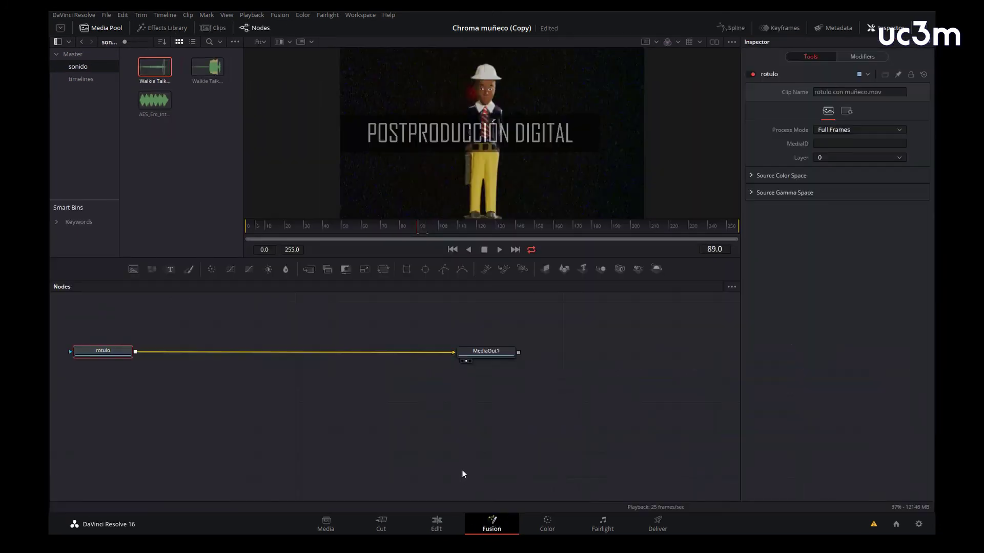
{"action": "left_click", "coordinate": [241, 415]}
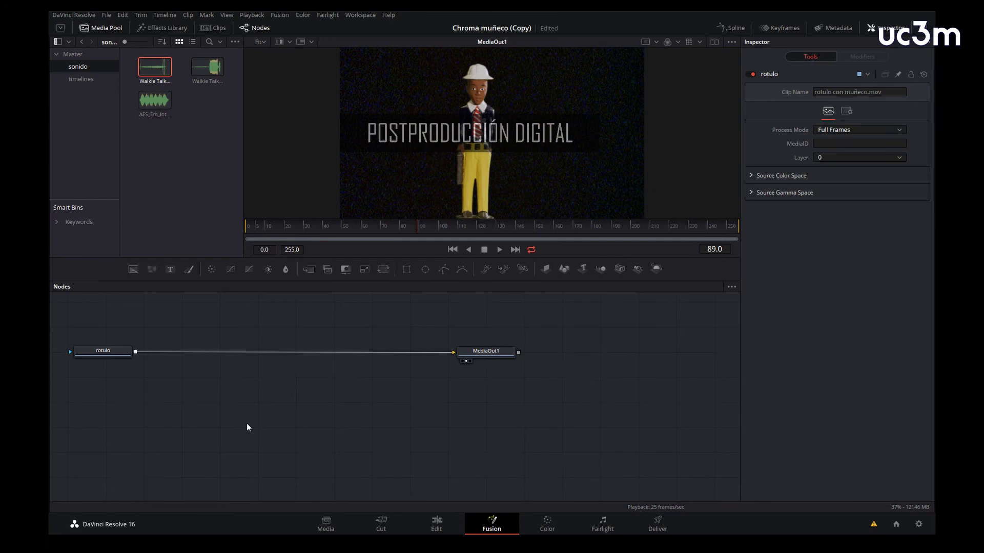
{"action": "key", "text": "ctrl+v"}
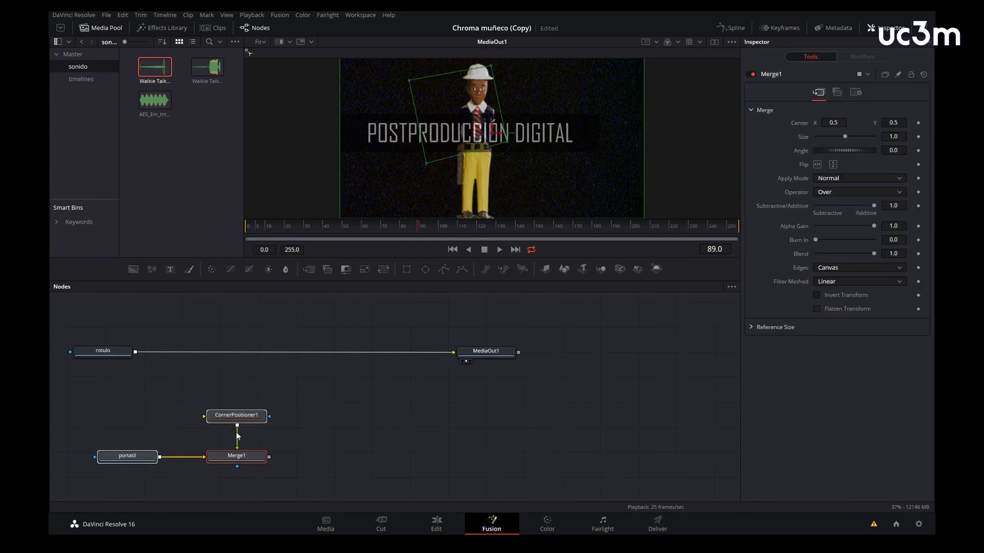
Wire rotulo into CornerPositioner1 and send Merge1's composite to MediaOut1.
{"action": "left_click_drag", "start_coordinate": [445, 352], "coordinate": [436, 352]}
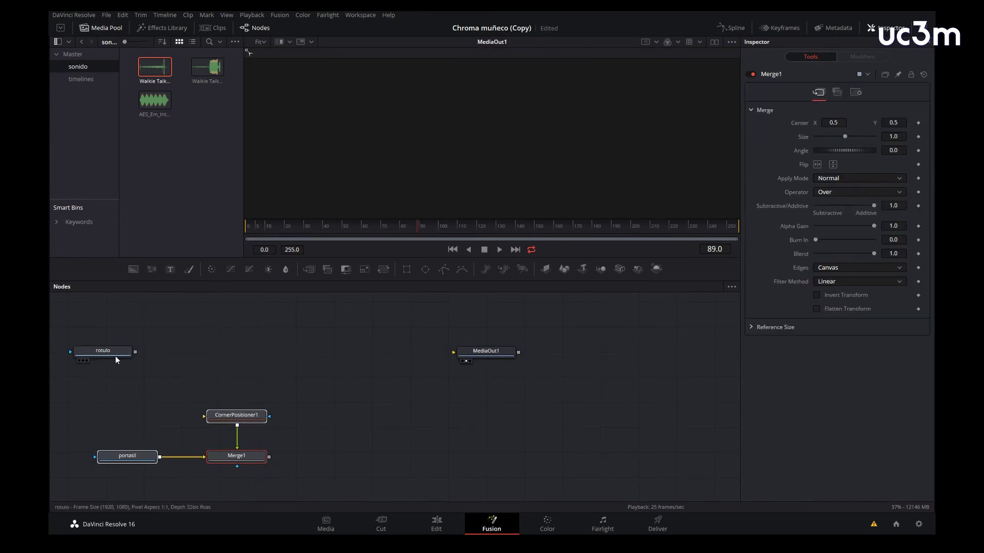
{"action": "mouse_move", "coordinate": [117, 359]}
{"action": "left_mouse_down"}
{"action": "mouse_move", "coordinate": [256, 330]}
{"action": "mouse_move", "coordinate": [206, 418]}
{"action": "left_mouse_up"}
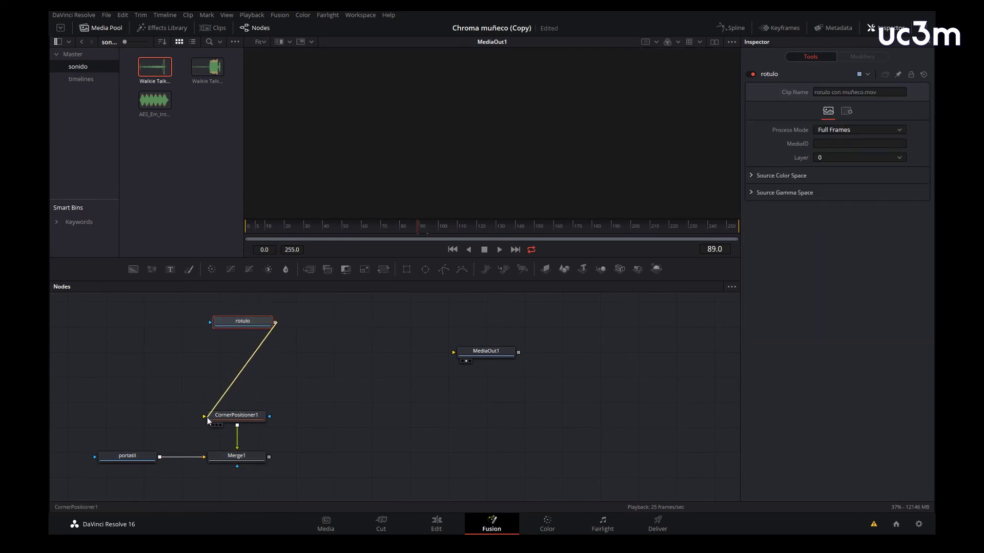
{"action": "left_click_drag", "start_coordinate": [269, 456], "coordinate": [453, 352]}
{"action": "left_click", "coordinate": [216, 480]}
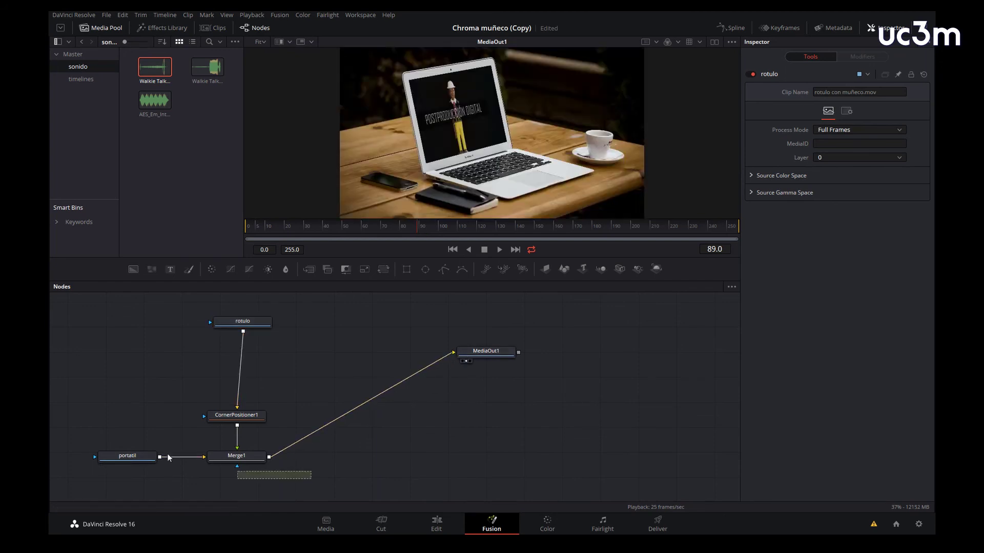
Arrange the nodes with MediaOut1 level with Merge1 and scrub to check the composite.
{"action": "left_click_drag", "start_coordinate": [168, 458], "coordinate": [116, 408]}
{"action": "left_click_drag", "start_coordinate": [136, 460], "coordinate": [140, 400]}
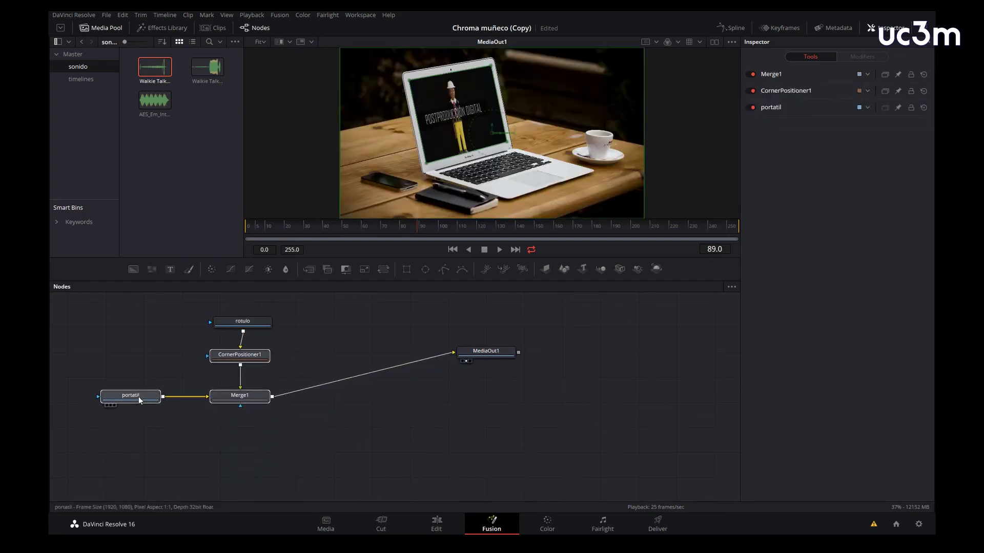
{"action": "left_click", "coordinate": [139, 400]}
{"action": "left_click_drag", "start_coordinate": [507, 354], "coordinate": [485, 399]}
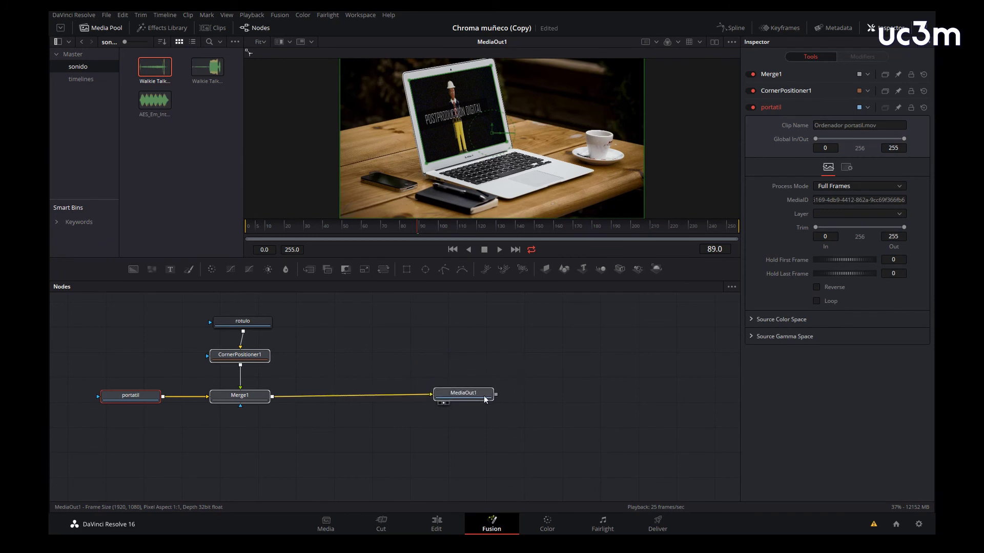
{"action": "left_click", "coordinate": [485, 399]}
{"action": "left_click_drag", "start_coordinate": [415, 226], "coordinate": [549, 236]}
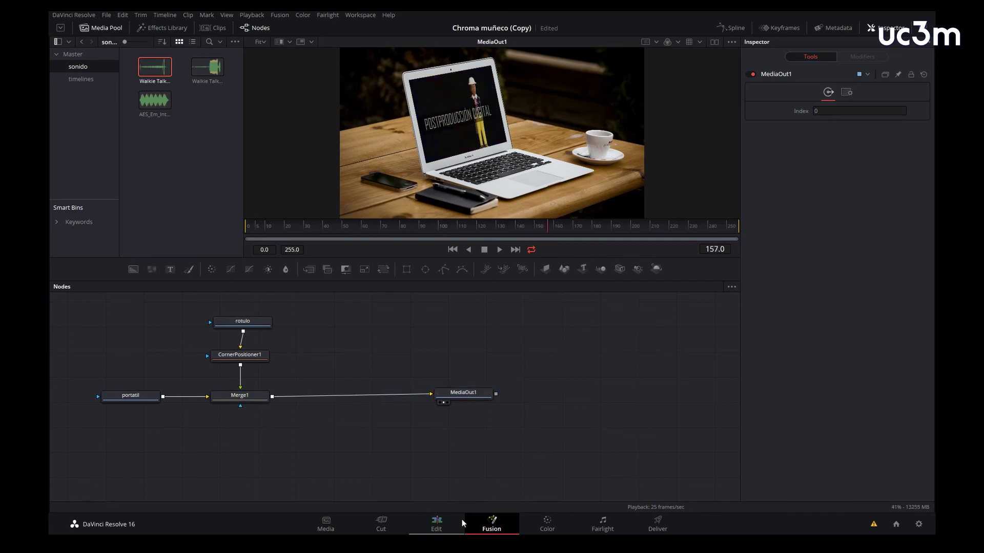
{"action": "left_click", "coordinate": [444, 520]}
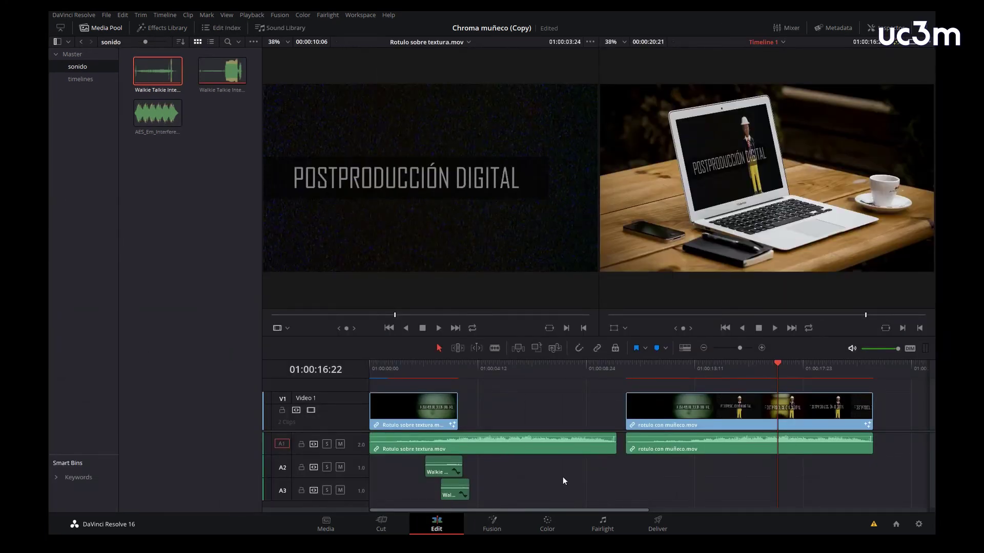
Delete the doll clip's A1 audio and move 'rotulo con muñeco.mov' onto V2.
{"action": "left_click", "coordinate": [714, 441]}
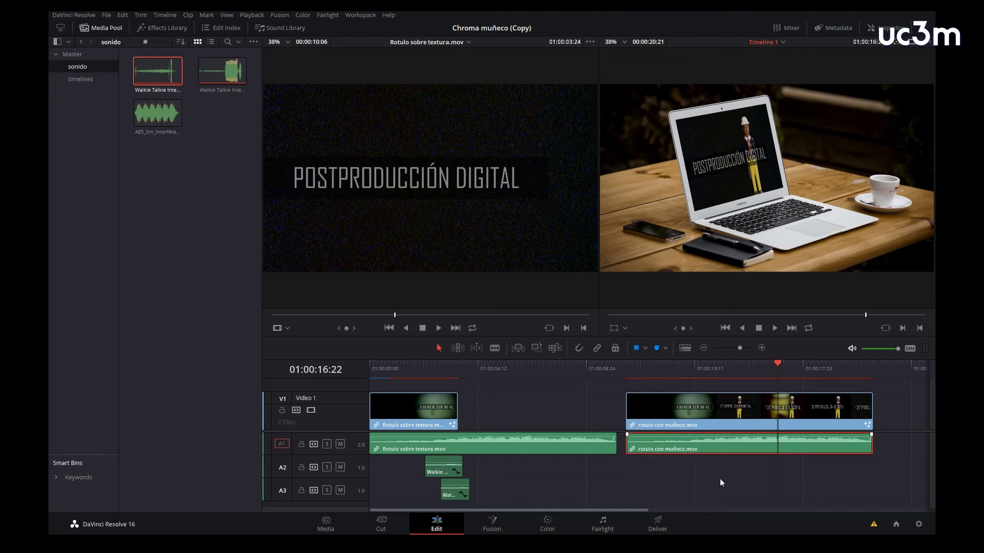
{"action": "key", "text": "Delete"}
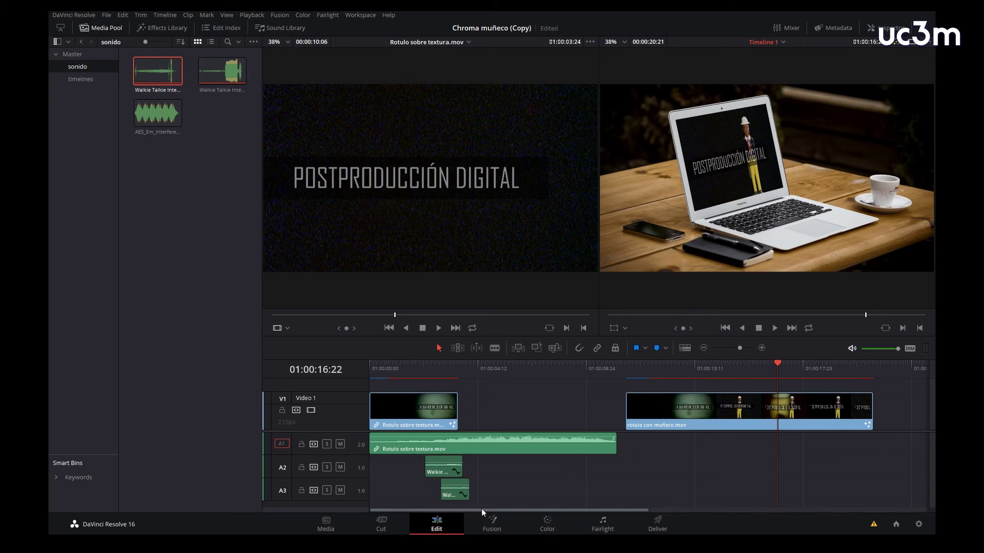
{"action": "left_click_drag", "start_coordinate": [324, 430], "coordinate": [323, 450]}
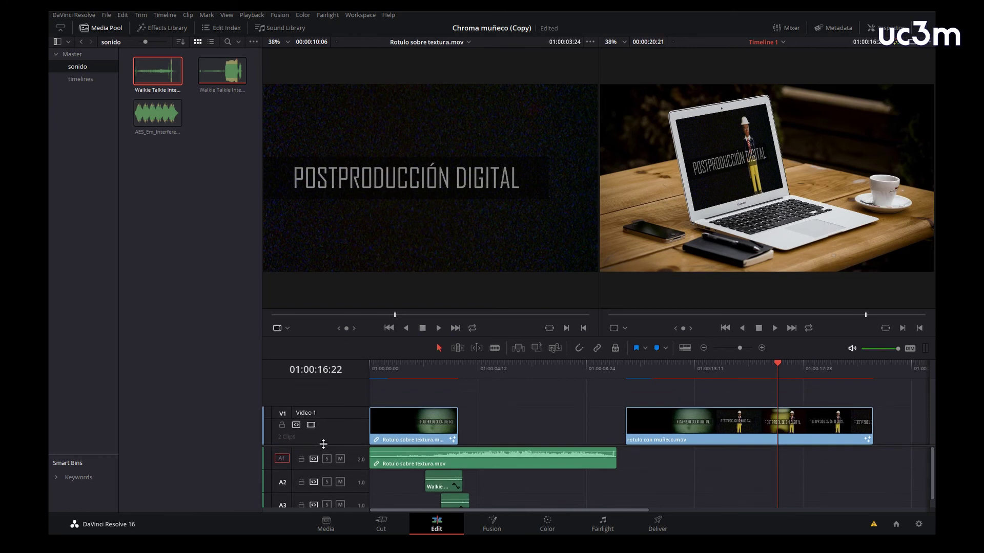
{"action": "left_click_drag", "start_coordinate": [709, 446], "coordinate": [442, 395]}
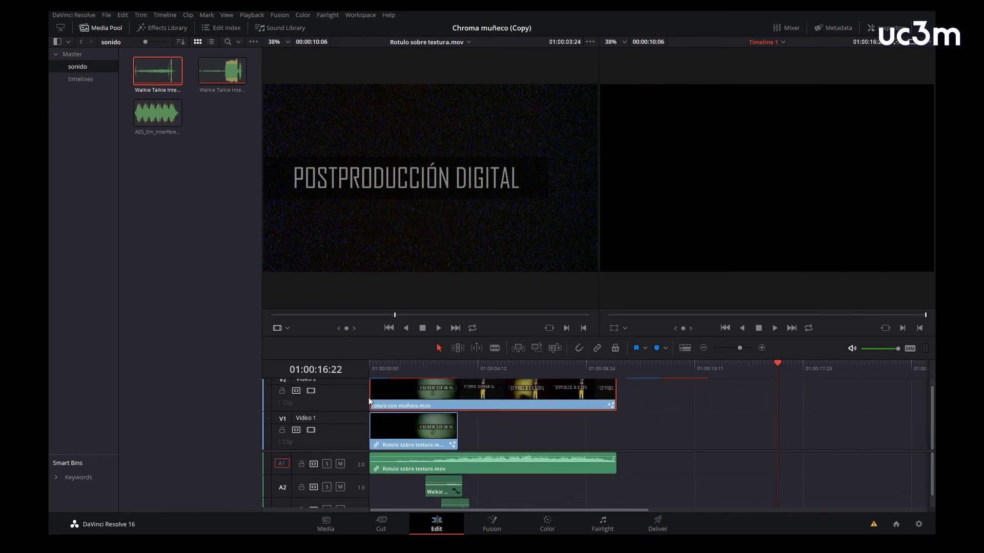
Trim the doll clip's head and drop it on V1 right after the title clip.
{"action": "left_click_drag", "start_coordinate": [370, 396], "coordinate": [455, 395]}
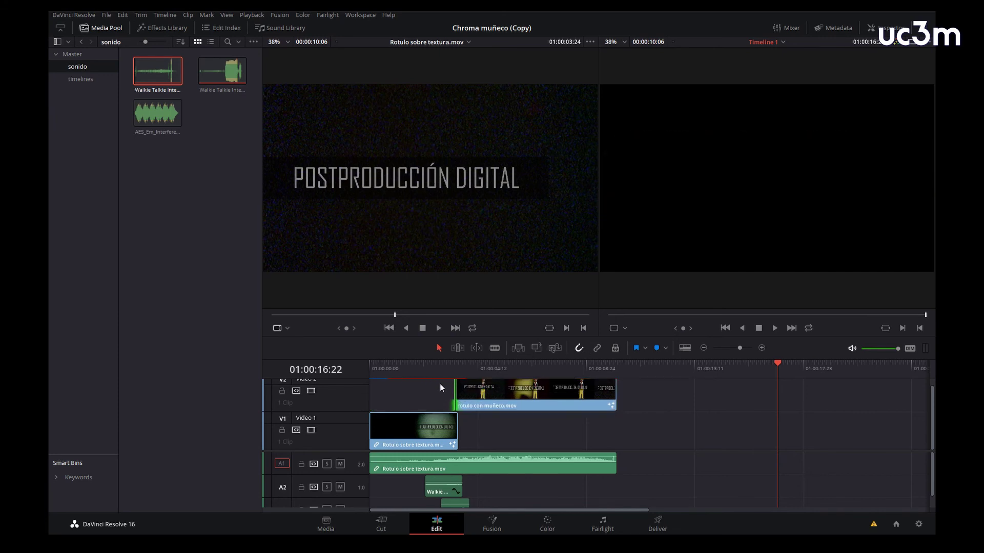
{"action": "left_click_drag", "start_coordinate": [458, 391], "coordinate": [461, 391]}
{"action": "left_click_drag", "start_coordinate": [530, 404], "coordinate": [529, 438]}
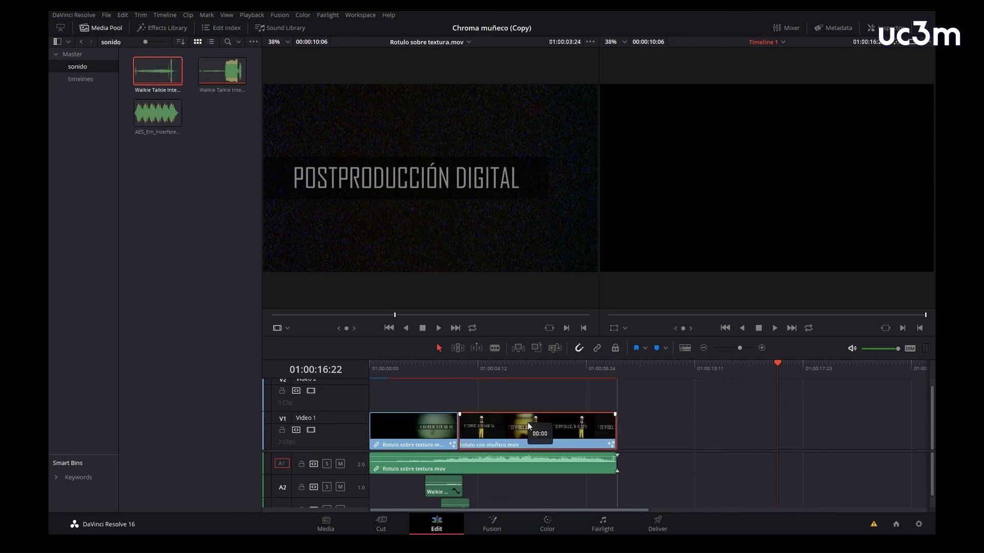
{"action": "left_click_drag", "start_coordinate": [435, 370], "coordinate": [458, 369]}
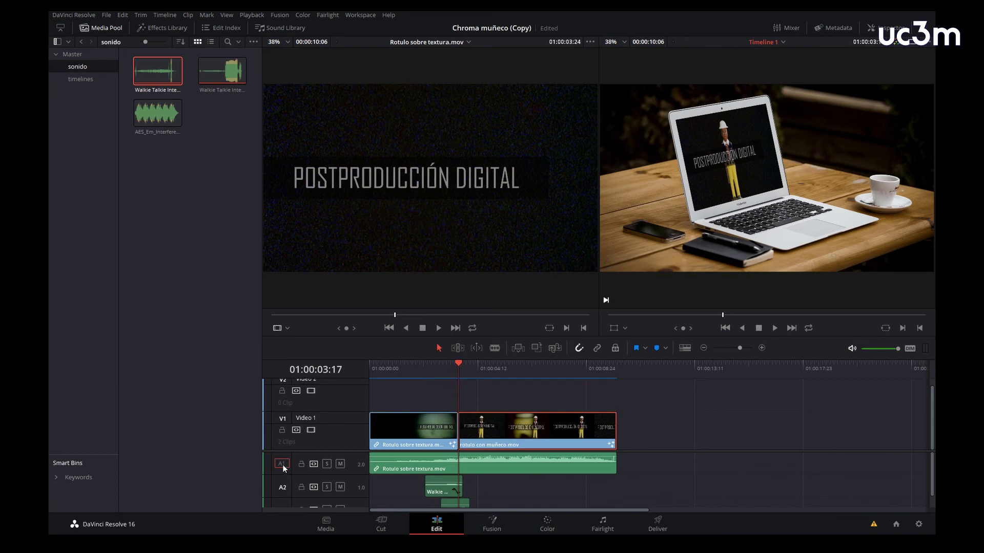
Mute track A1, play back across the clip join, and select both V1 clips from the start.
{"action": "left_click", "coordinate": [339, 464]}
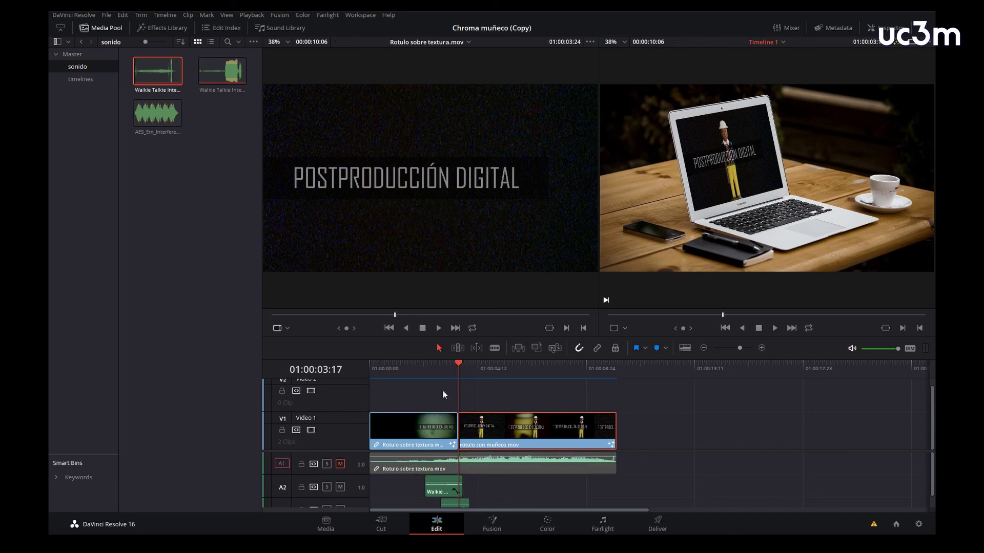
{"action": "left_click_drag", "start_coordinate": [460, 365], "coordinate": [420, 371]}
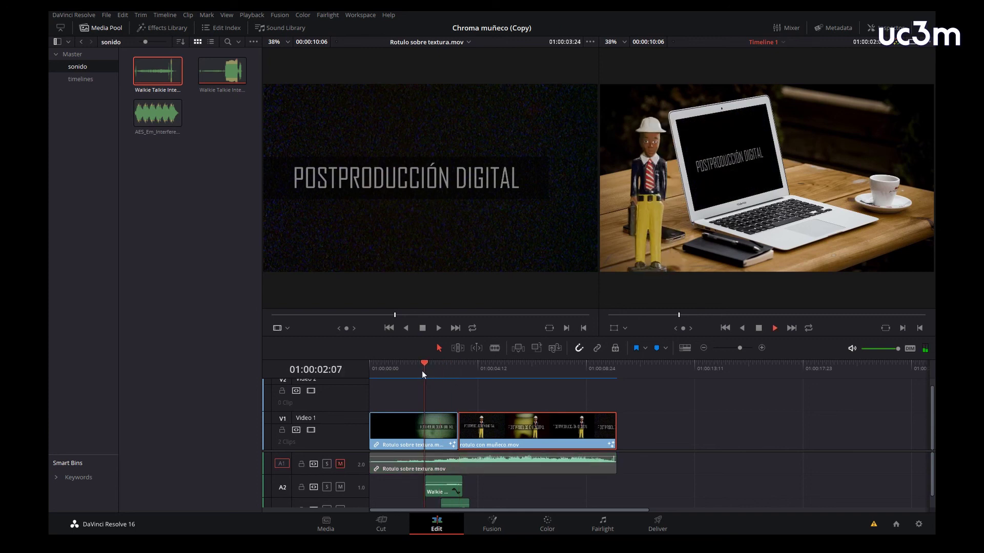
{"action": "key", "text": "space"}
{"action": "key", "text": "space"}
{"action": "left_click_drag", "start_coordinate": [484, 366], "coordinate": [423, 367]}
{"action": "key", "text": "space"}
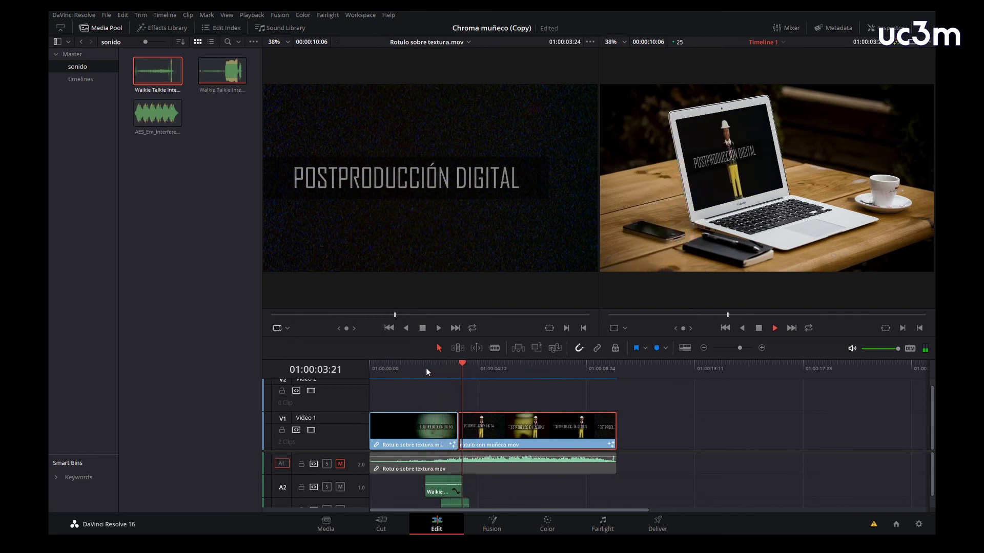
{"action": "key", "text": "space"}
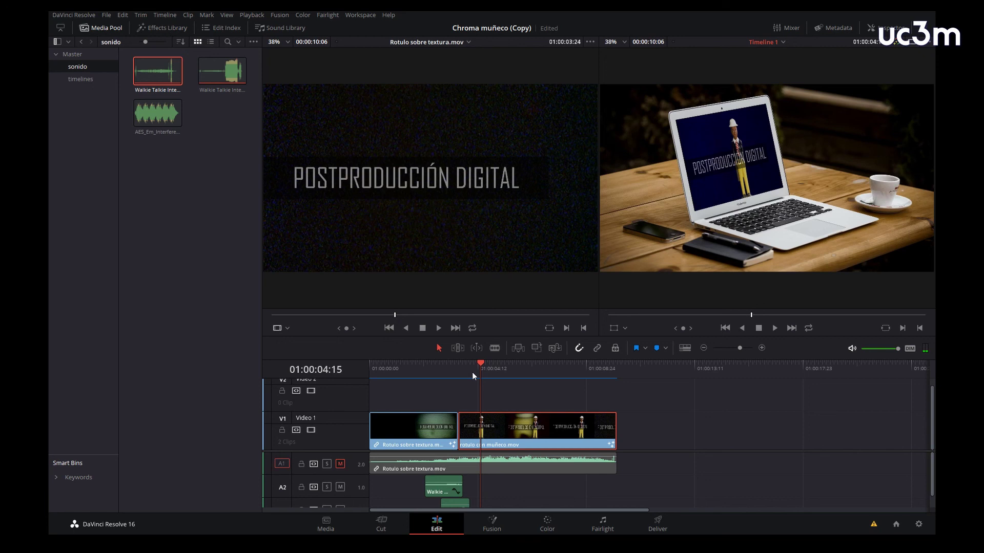
{"action": "key", "text": "Home"}
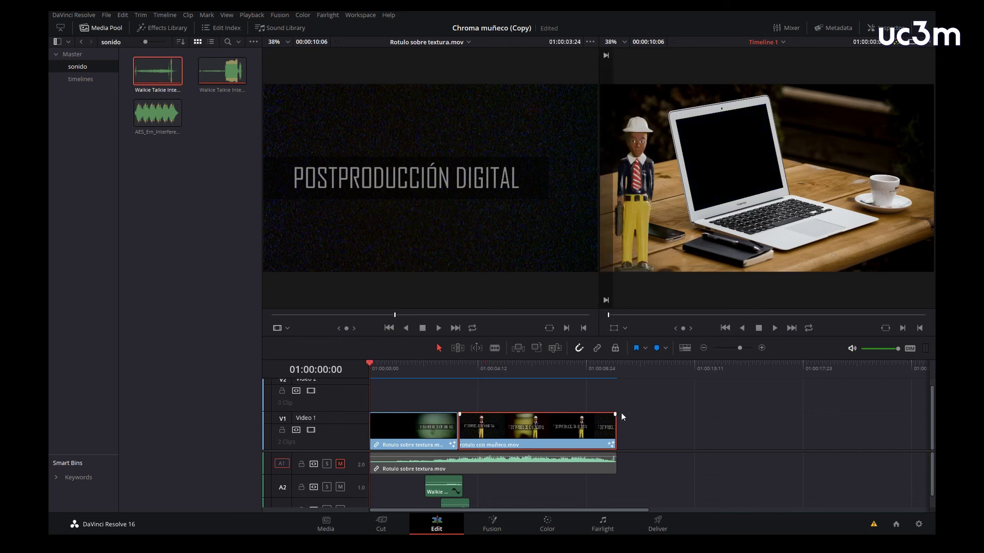
{"action": "mouse_move", "coordinate": [644, 432]}
{"action": "left_mouse_down"}
{"action": "mouse_move", "coordinate": [507, 421]}
{"action": "mouse_move", "coordinate": [442, 433]}
{"action": "left_mouse_up"}
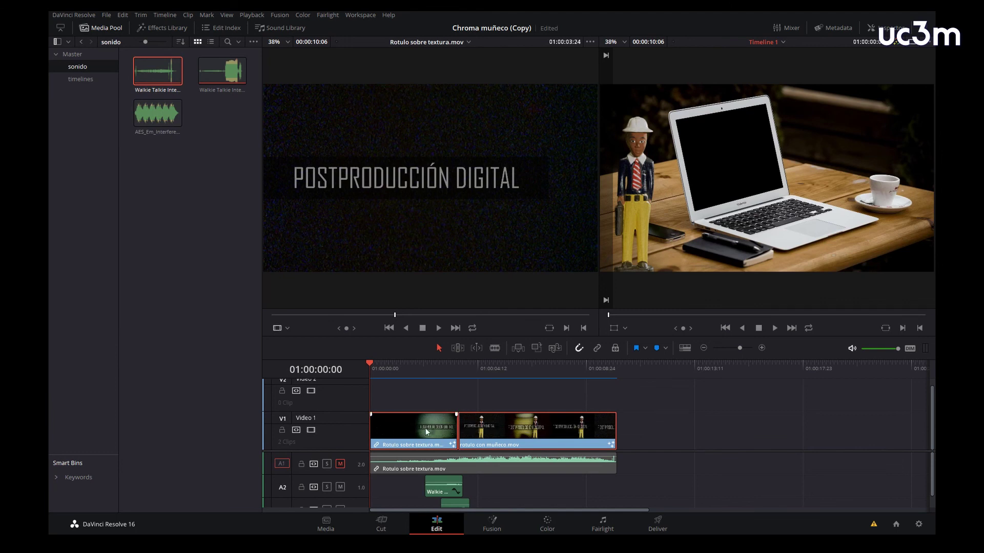
Nest both selected V1 clips into 'Compound Clip 1' and select it to show its properties.
{"action": "right_click", "coordinate": [429, 431]}
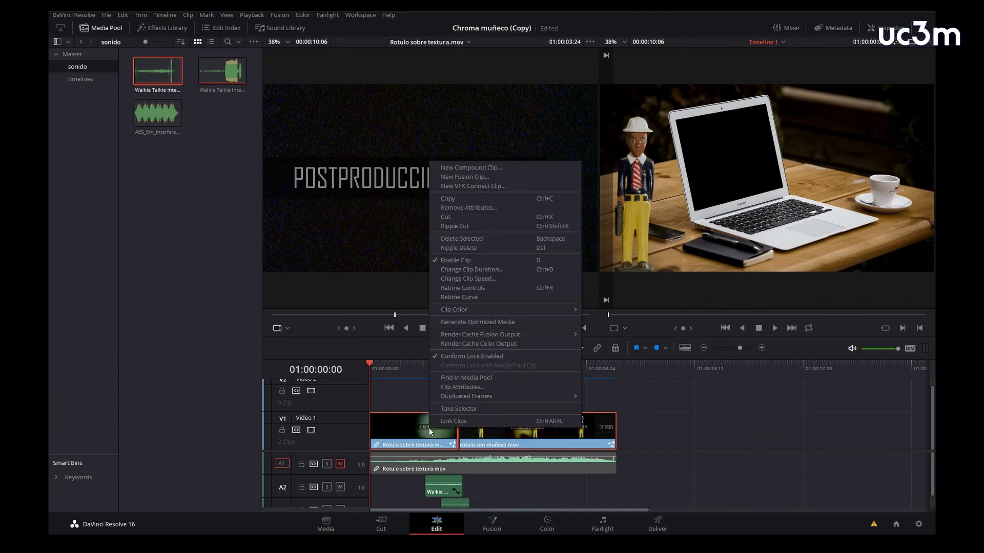
{"action": "left_click", "coordinate": [495, 172]}
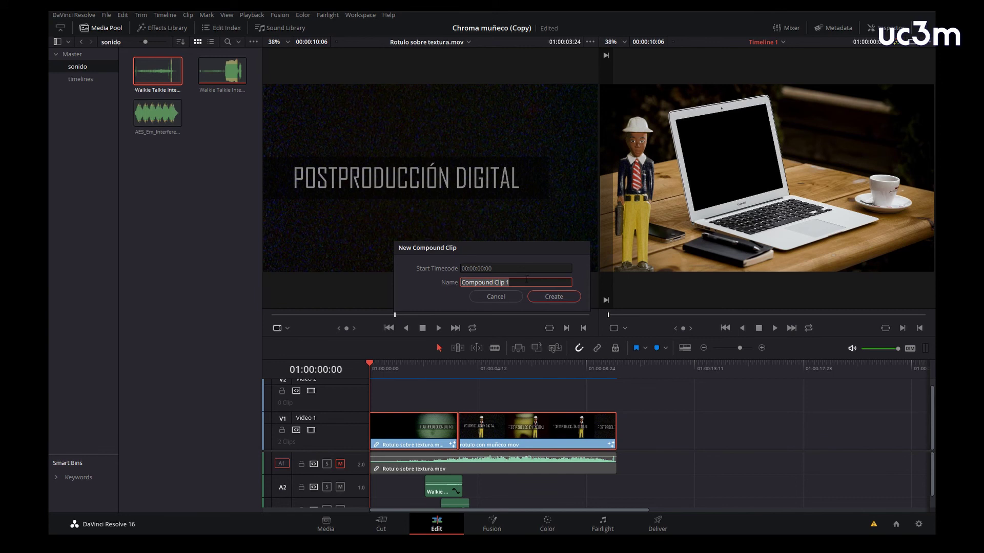
{"action": "left_click", "coordinate": [556, 296]}
{"action": "left_click", "coordinate": [379, 423]}
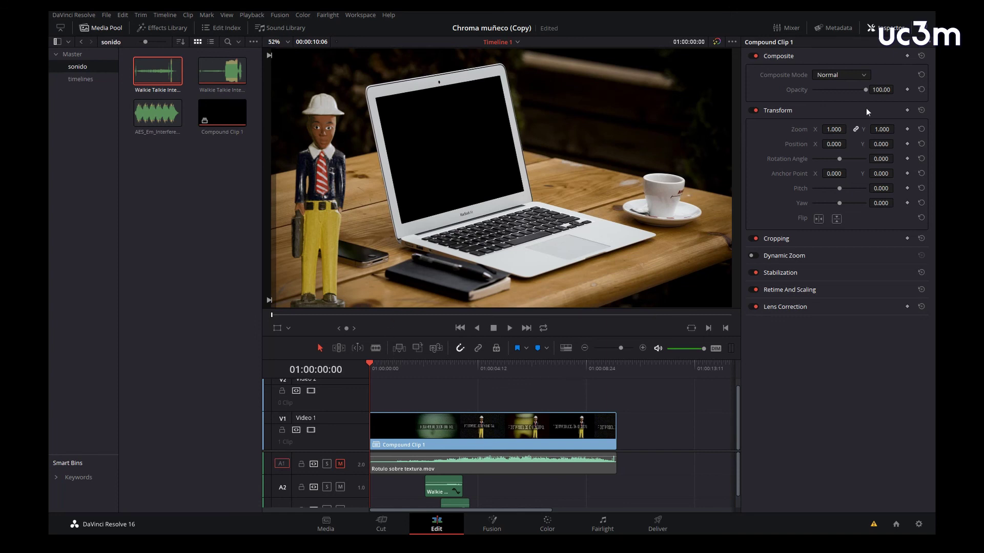
Keyframe Zoom at 1.000 on the first frame and zoom in on the last frame.
{"action": "left_click", "coordinate": [907, 129]}
{"action": "left_click_drag", "start_coordinate": [372, 362], "coordinate": [613, 375]}
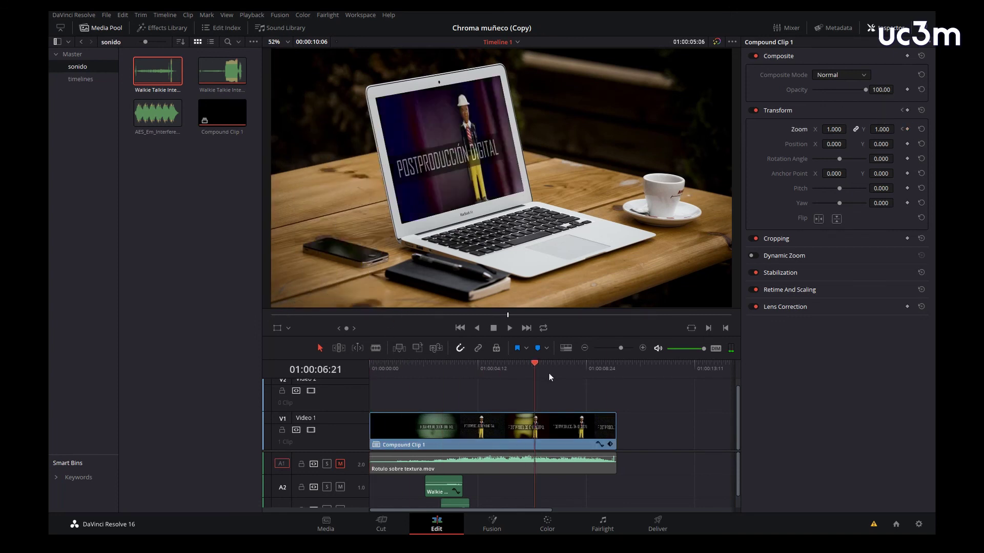
{"action": "key", "text": "Left"}
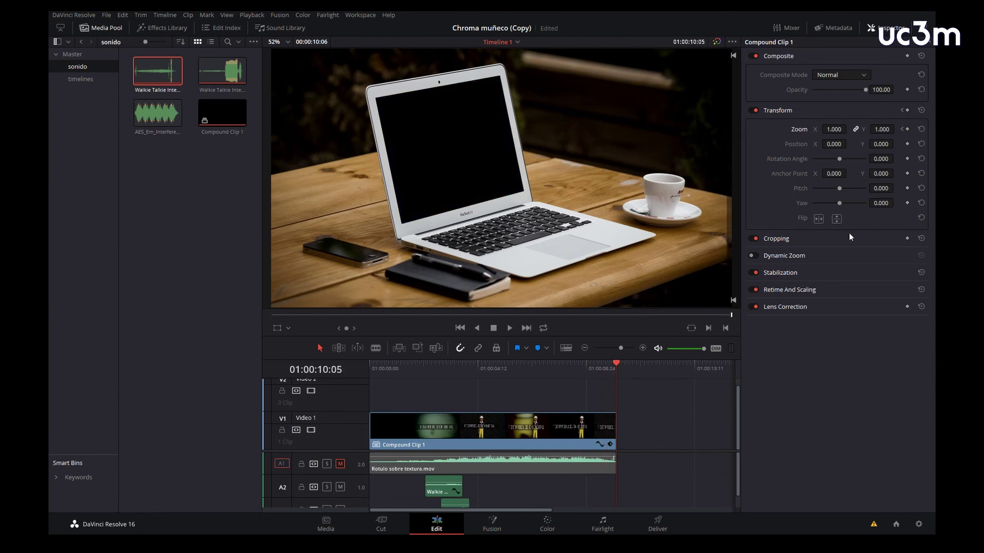
{"action": "left_click_drag", "start_coordinate": [879, 130], "coordinate": [897, 128]}
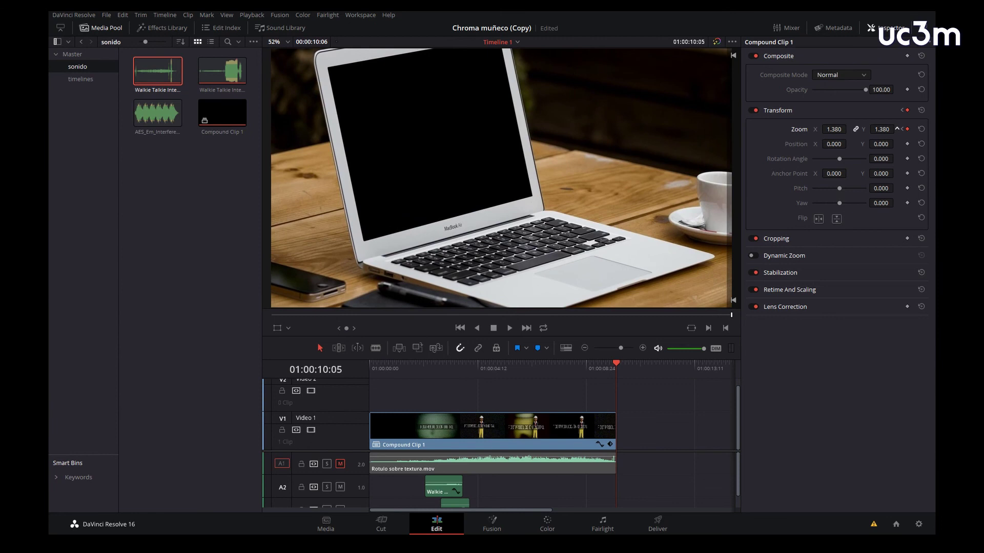
{"action": "left_click_drag", "start_coordinate": [896, 129], "coordinate": [897, 129]}
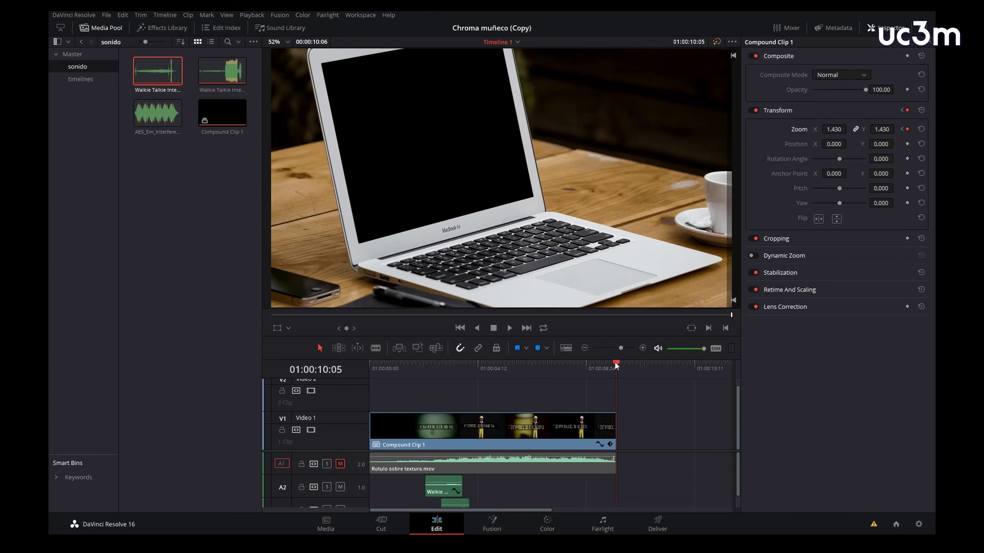
Keyframe Position at the start and shift it to 172, -178 at the end to frame the laptop.
{"action": "left_click_drag", "start_coordinate": [614, 364], "coordinate": [342, 361]}
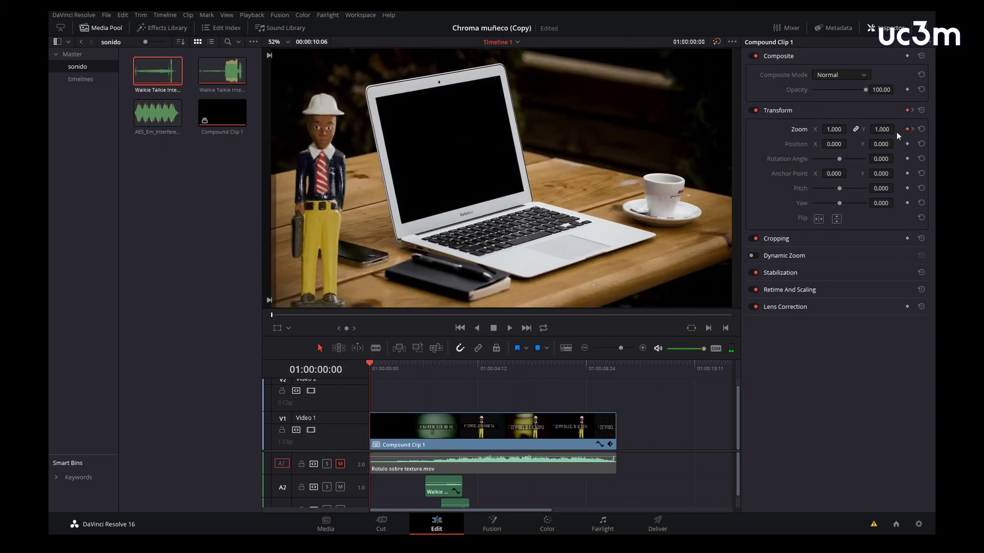
{"action": "left_click", "coordinate": [906, 144]}
{"action": "left_click_drag", "start_coordinate": [370, 365], "coordinate": [601, 375]}
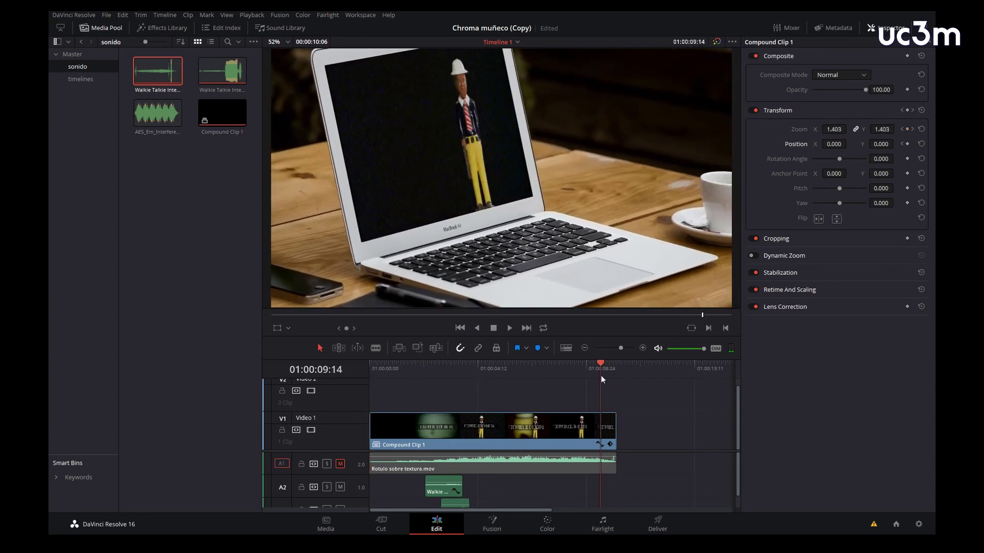
{"action": "left_click", "coordinate": [911, 128]}
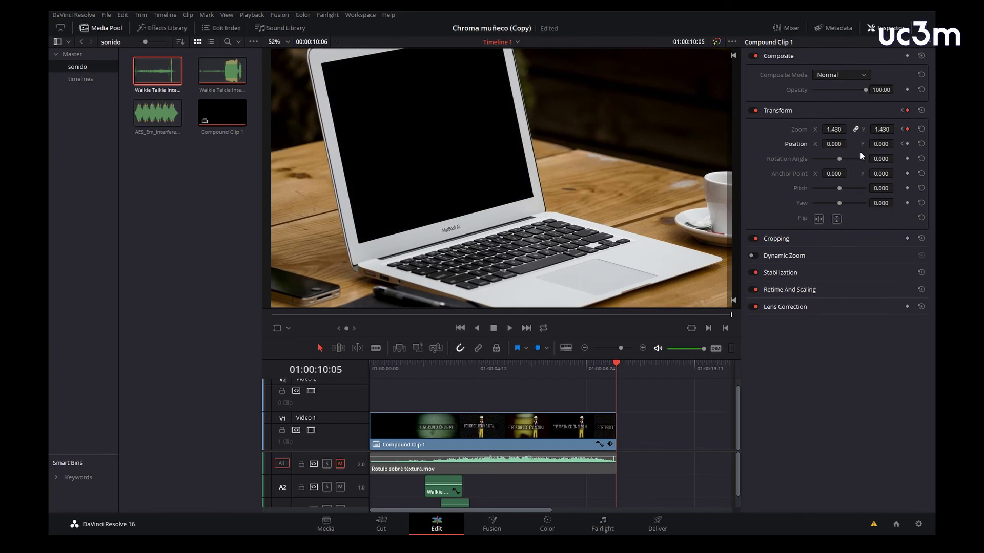
{"action": "mouse_move", "coordinate": [872, 145]}
{"action": "left_mouse_down"}
{"action": "mouse_move", "coordinate": [821, 143]}
{"action": "mouse_move", "coordinate": [898, 129]}
{"action": "mouse_move", "coordinate": [896, 144]}
{"action": "mouse_move", "coordinate": [880, 144]}
{"action": "left_mouse_up"}
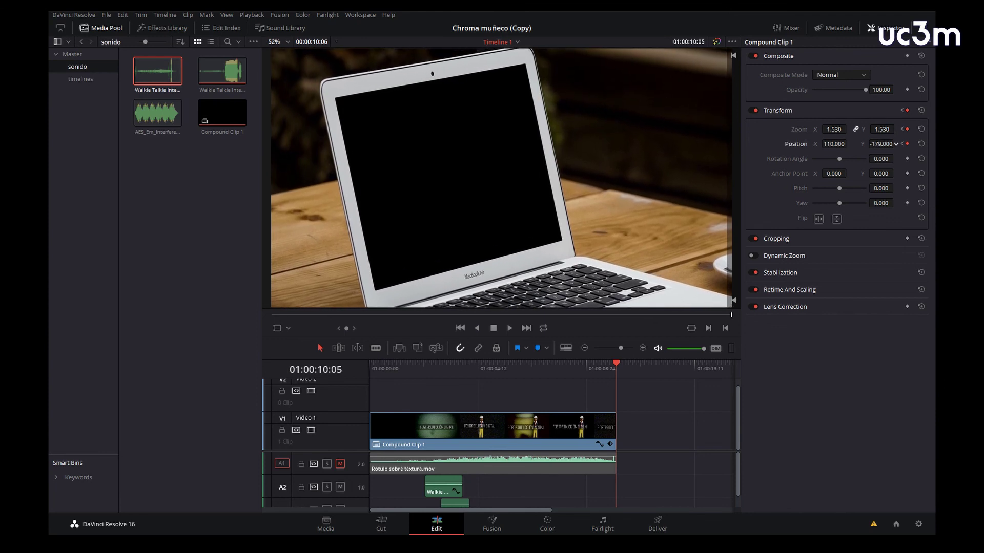
{"action": "left_click_drag", "start_coordinate": [834, 144], "coordinate": [851, 144]}
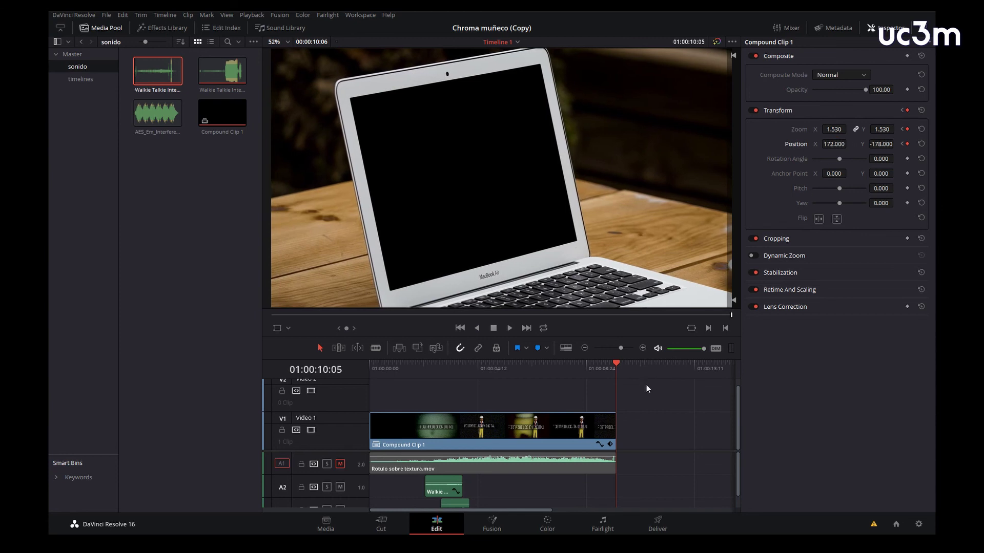
{"action": "left_click_drag", "start_coordinate": [617, 367], "coordinate": [327, 350]}
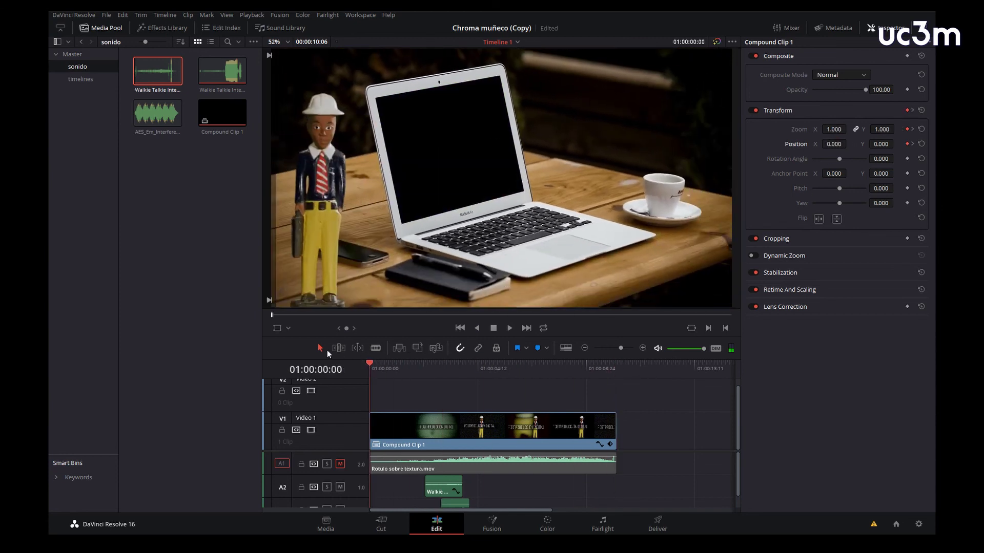